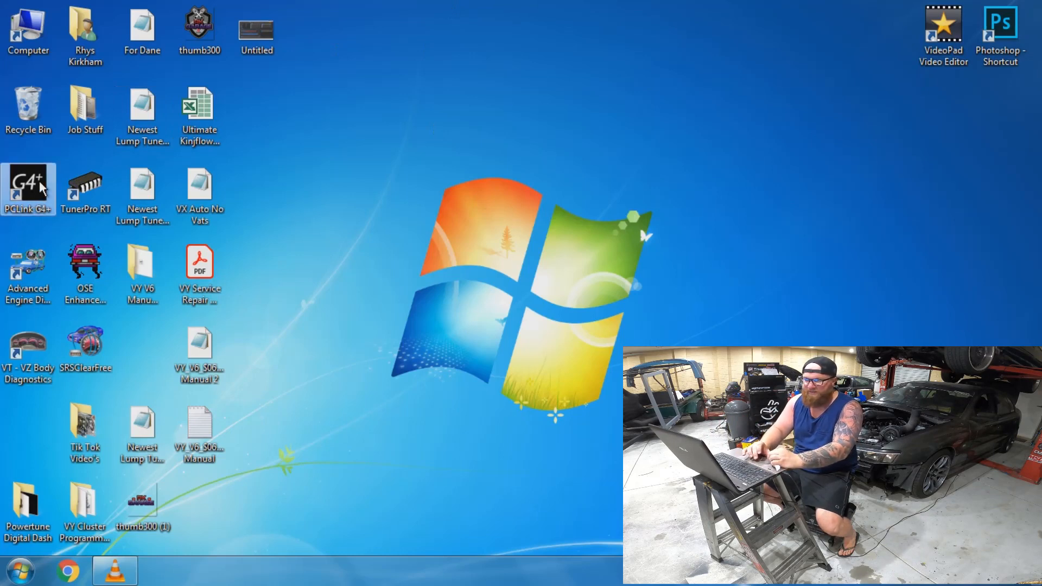
Start PCLink G4+ and open the ECU settings from the Configuration page
{"action": "double_click", "coordinate": [39, 181]}
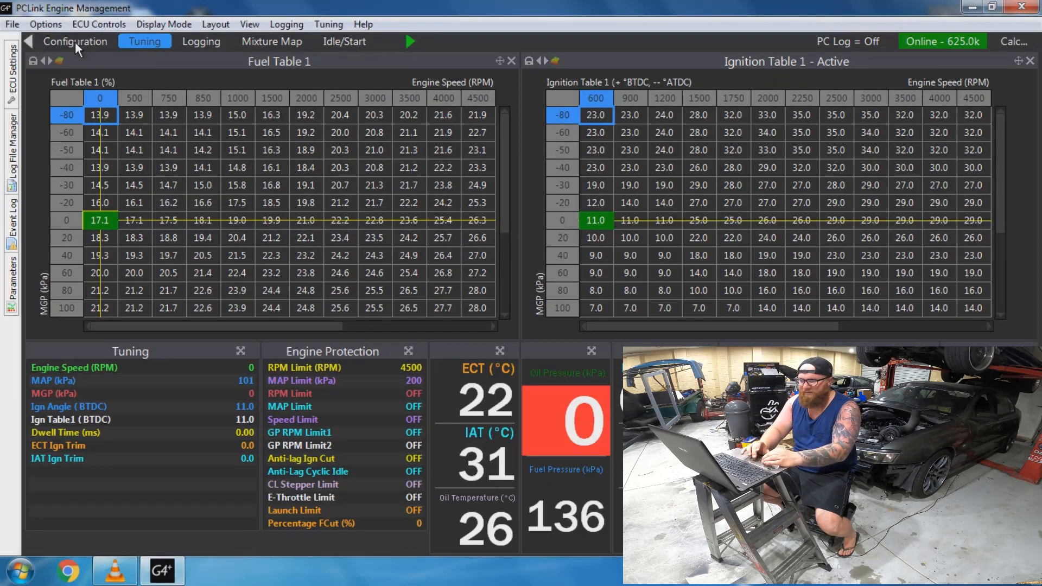
{"action": "left_click", "coordinate": [75, 42]}
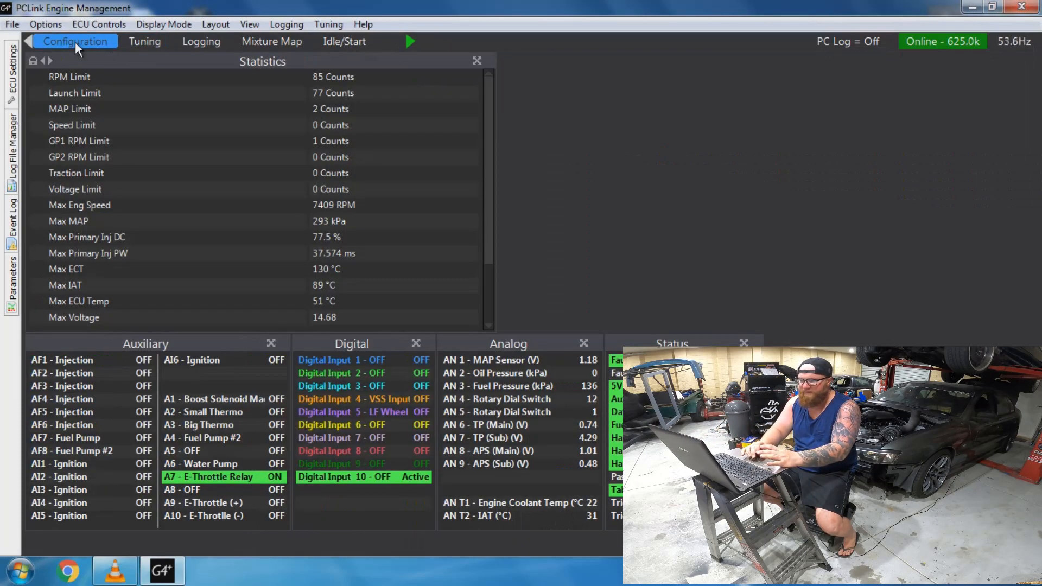
{"action": "left_click", "coordinate": [13, 68]}
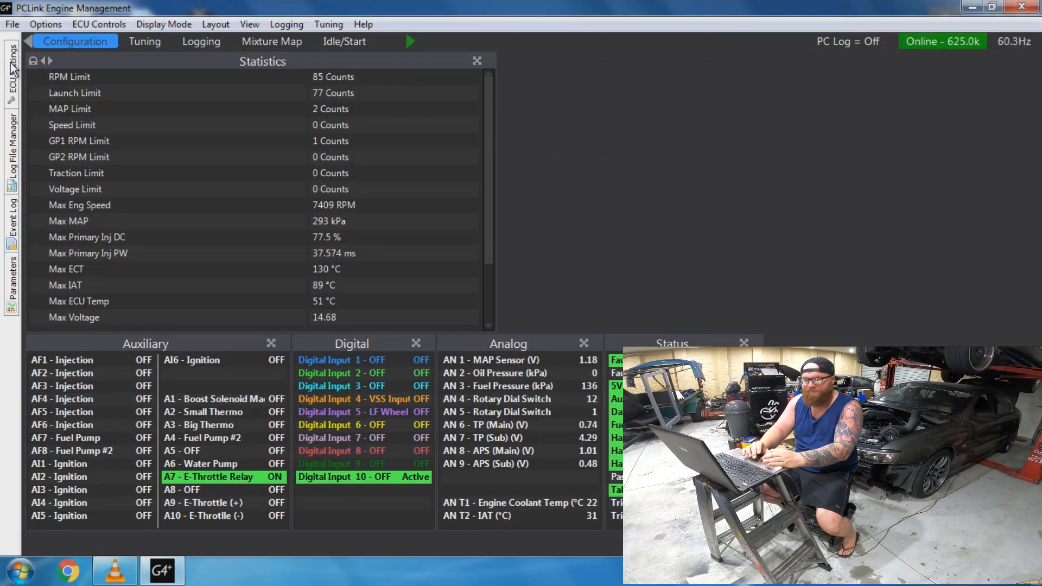
View the ECU's general Configuration settings and its Firing Order Table, and remove the temporary view from the page
{"action": "left_click", "coordinate": [31, 73]}
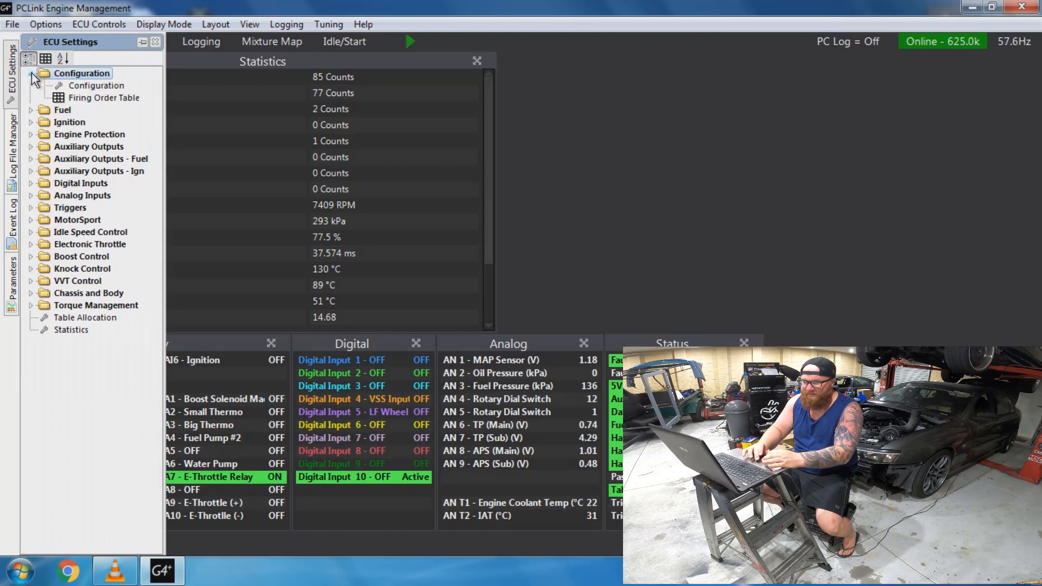
{"action": "double_click", "coordinate": [81, 92]}
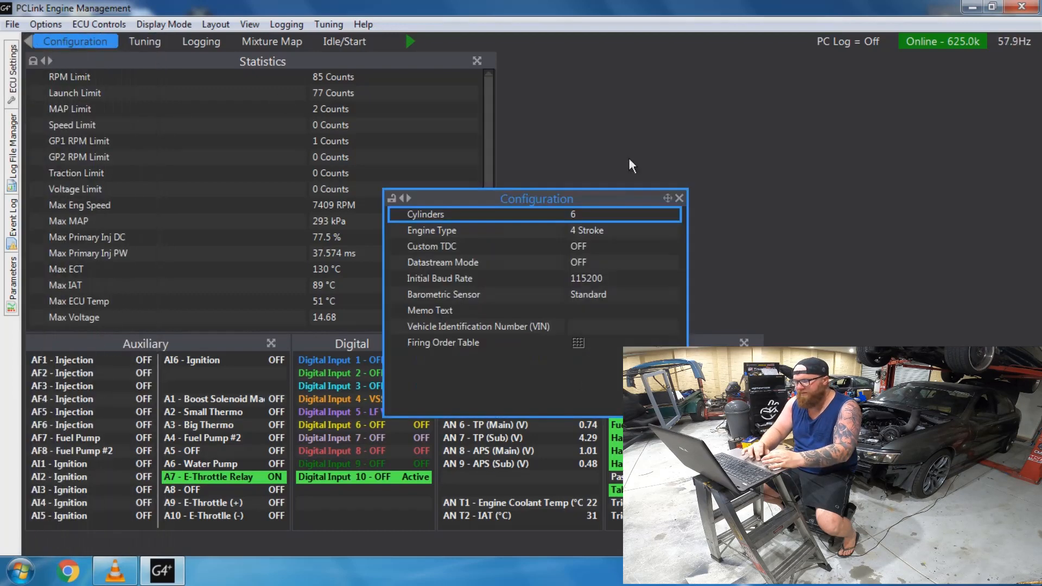
{"action": "left_click_drag", "start_coordinate": [588, 195], "coordinate": [719, 89]}
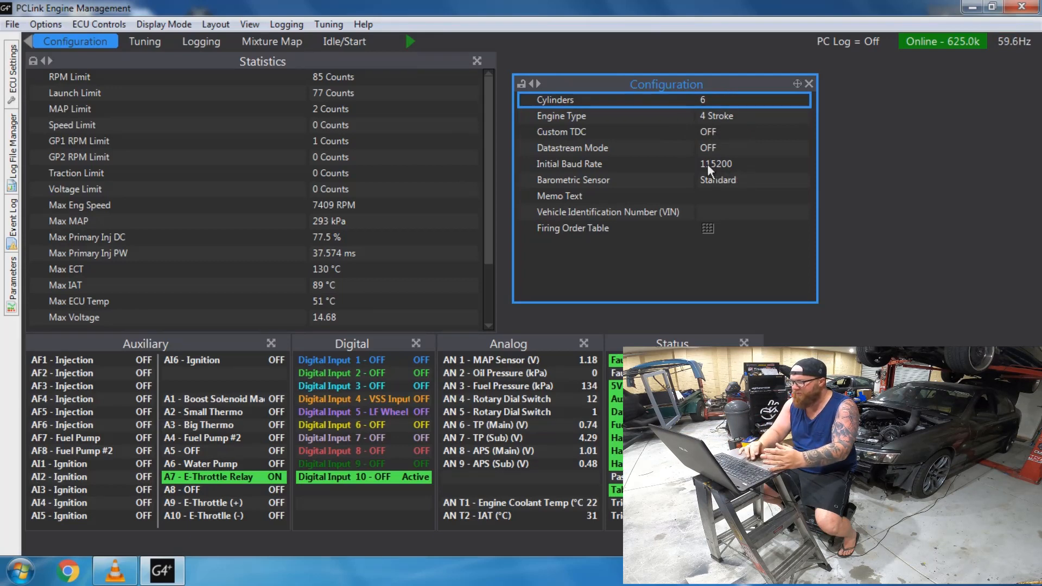
{"action": "double_click", "coordinate": [708, 229]}
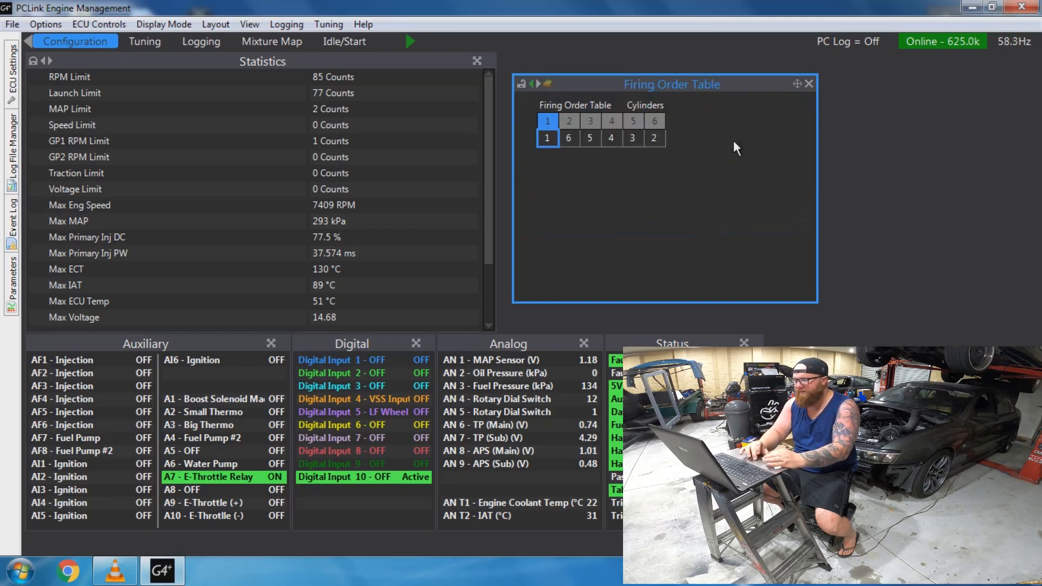
{"action": "left_click", "coordinate": [809, 83]}
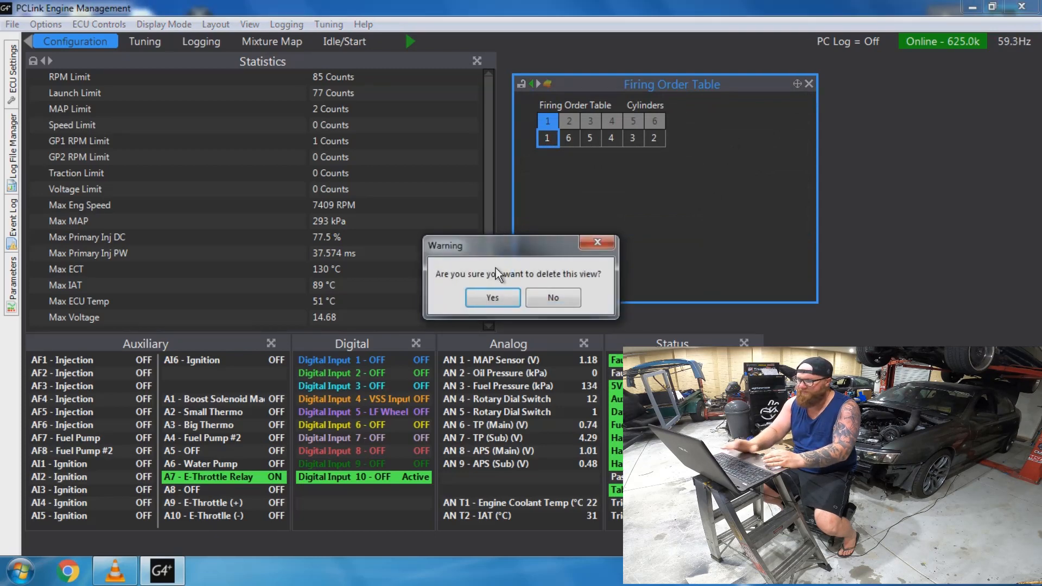
{"action": "left_click", "coordinate": [491, 296]}
View the Fuel Main settings under Fuel Setup in the free area of the page, and delete that view
{"action": "mouse_move", "coordinate": [8, 54]}
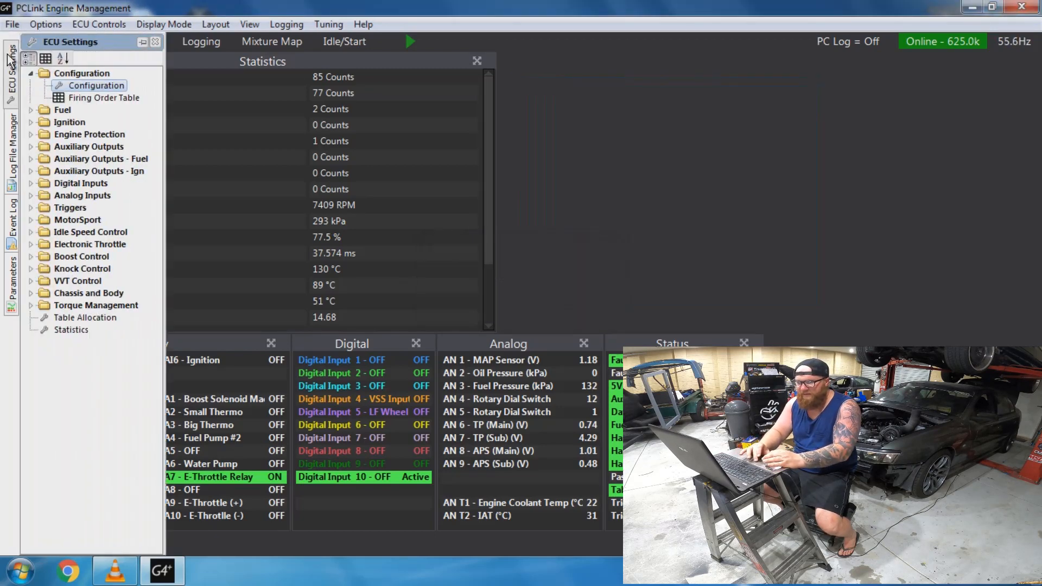
{"action": "left_click", "coordinate": [30, 73]}
{"action": "left_click", "coordinate": [30, 86]}
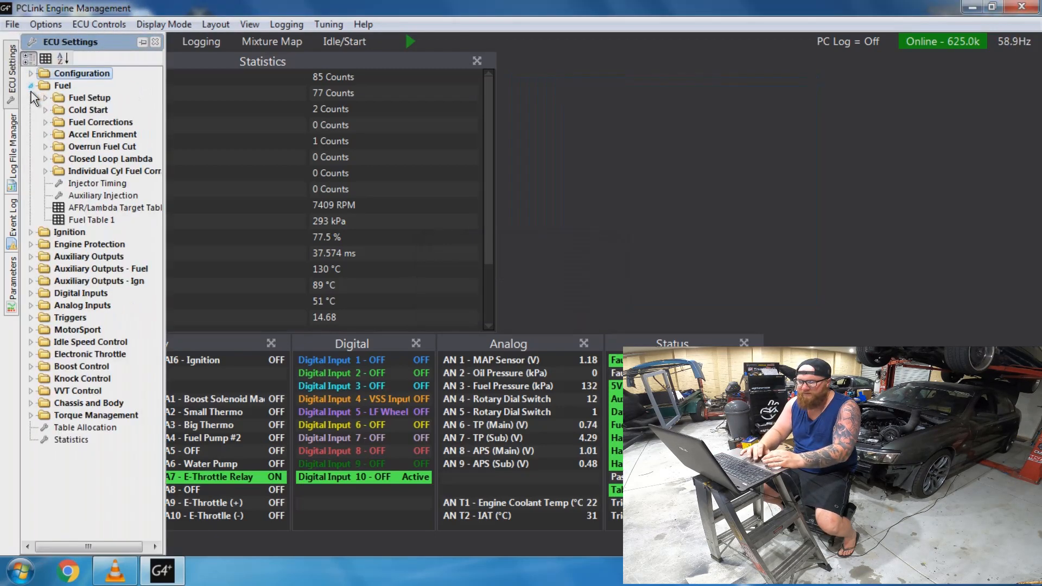
{"action": "left_click", "coordinate": [46, 98]}
{"action": "double_click", "coordinate": [85, 110]}
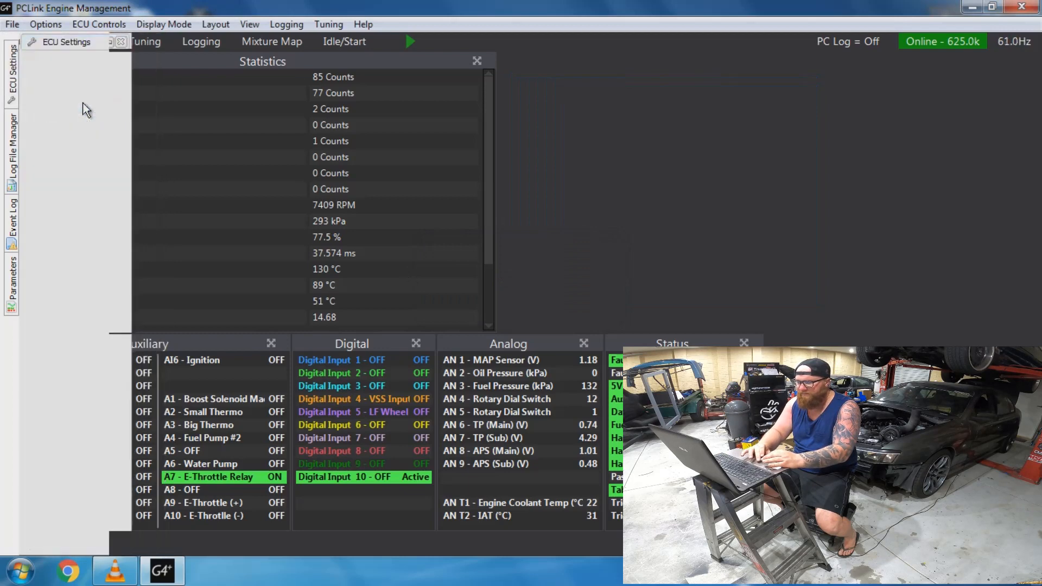
{"action": "left_click_drag", "start_coordinate": [588, 197], "coordinate": [758, 60]}
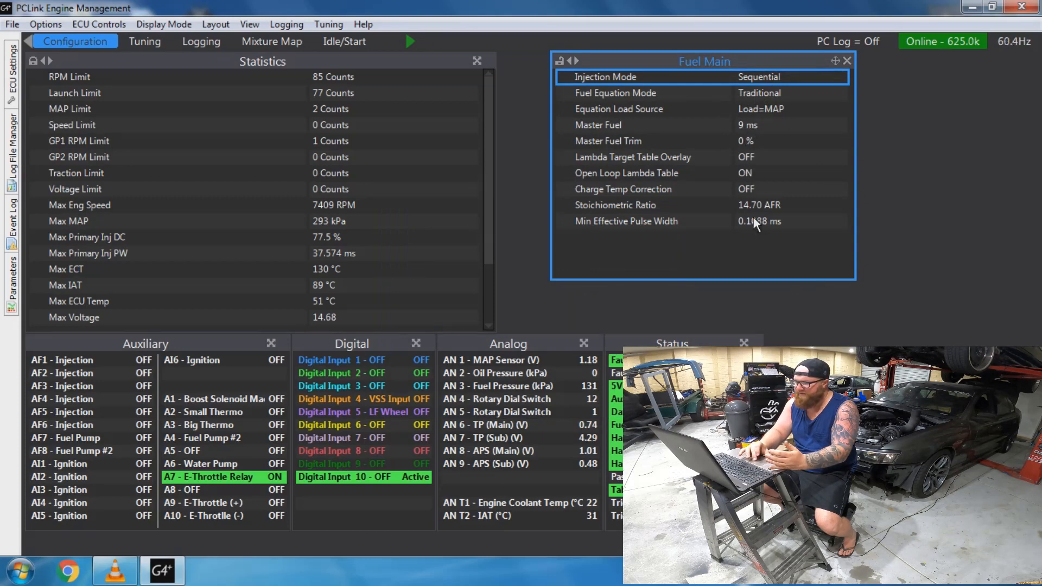
{"action": "left_click", "coordinate": [848, 59]}
{"action": "left_click", "coordinate": [502, 293]}
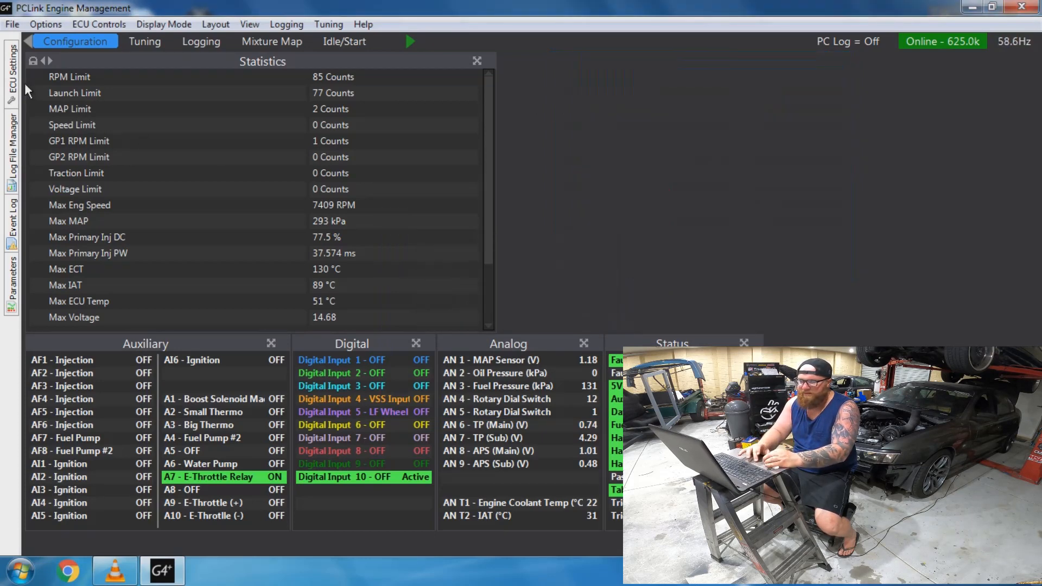
View the Injector Setup settings within Fuel Setup beside the statistics, and delete that view
{"action": "left_click", "coordinate": [12, 73]}
{"action": "left_click", "coordinate": [60, 123]}
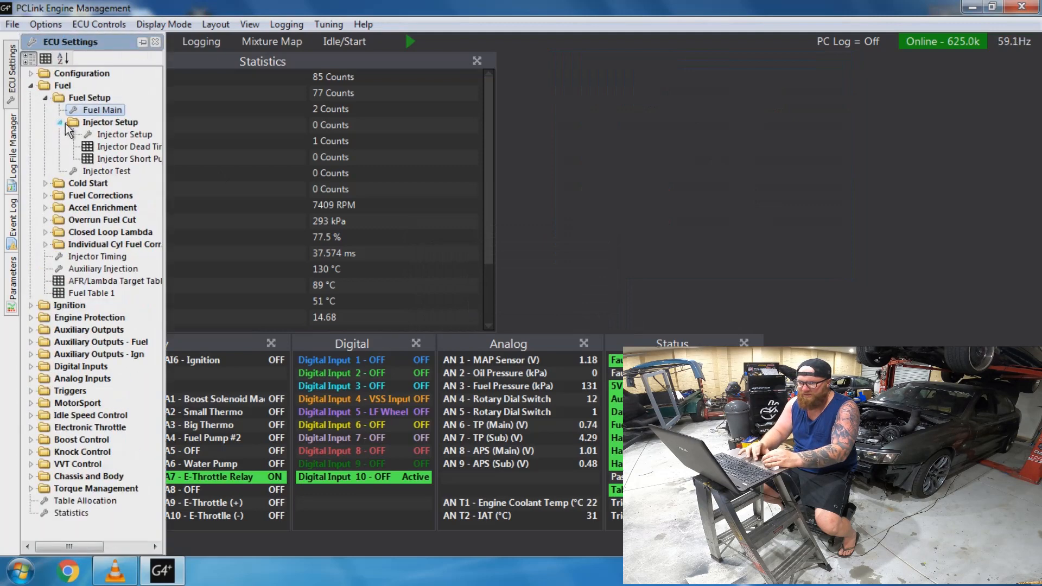
{"action": "double_click", "coordinate": [117, 134]}
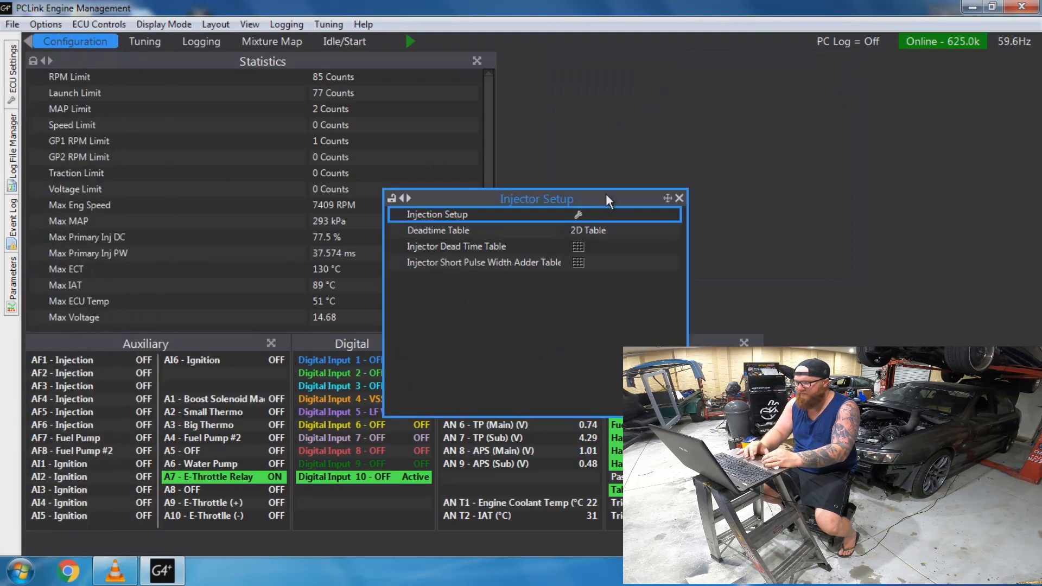
{"action": "left_click_drag", "start_coordinate": [606, 194], "coordinate": [758, 86]}
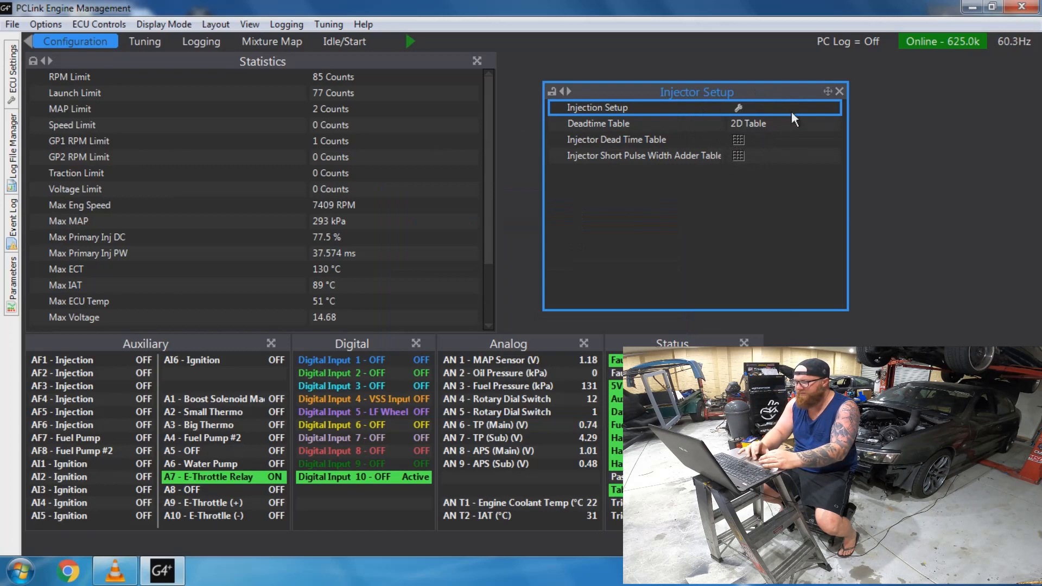
{"action": "left_click", "coordinate": [841, 92]}
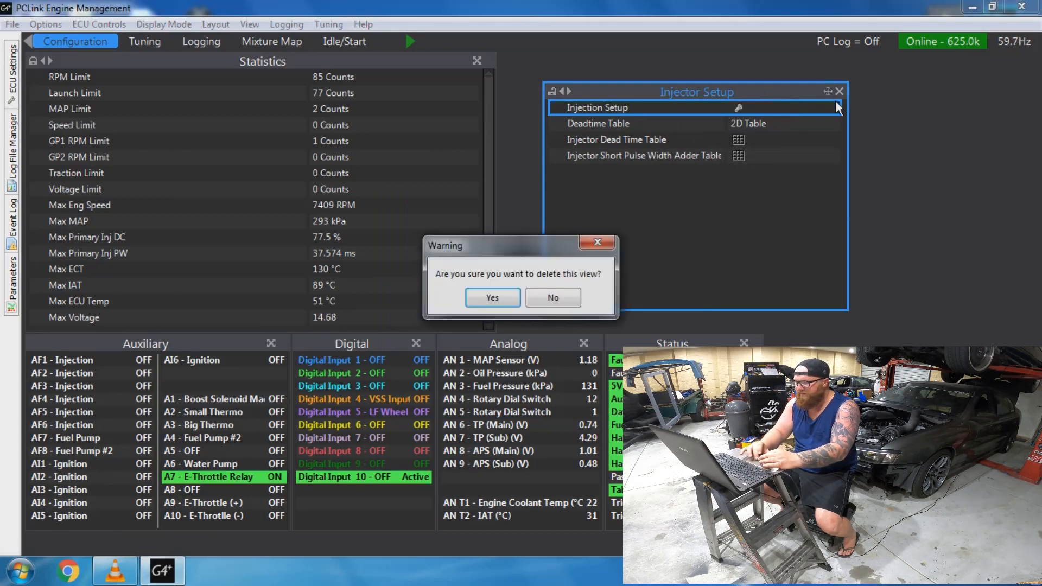
{"action": "left_click", "coordinate": [480, 303]}
Collapse the Fuel settings, view the Ignition Main settings under Ignition Setup, and delete that view
{"action": "mouse_move", "coordinate": [13, 100]}
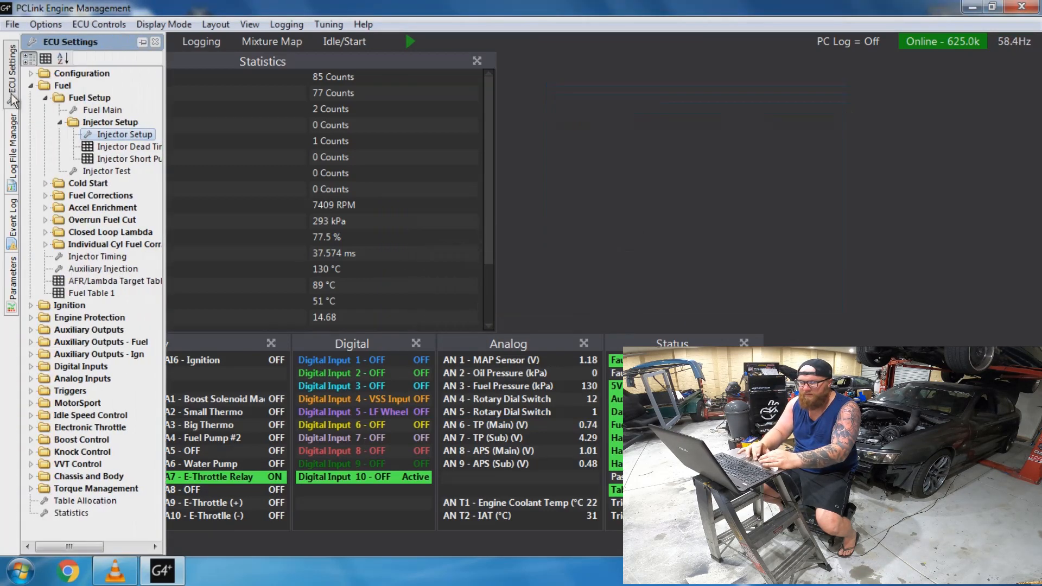
{"action": "left_click", "coordinate": [45, 98]}
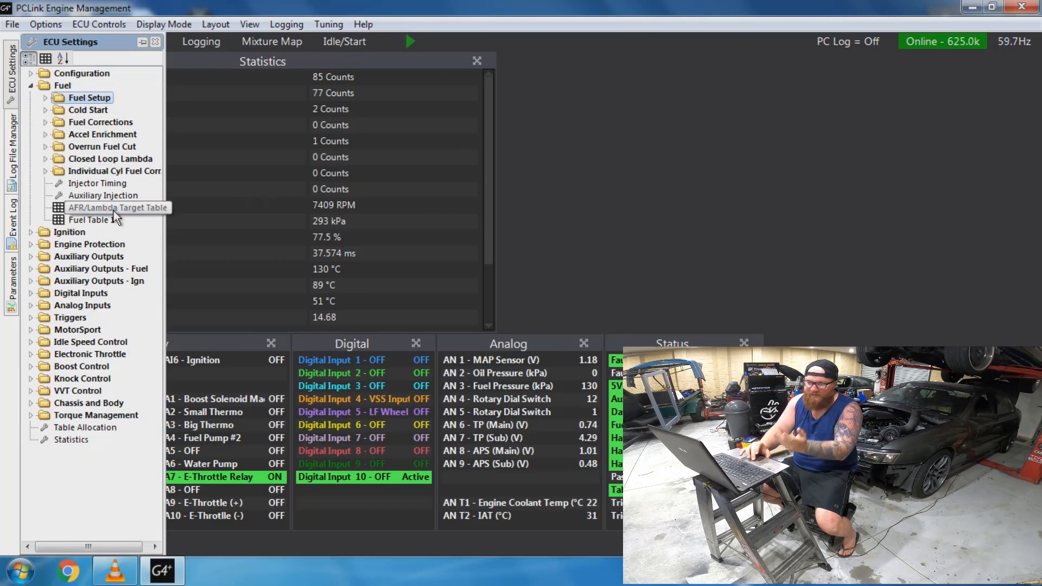
{"action": "left_click", "coordinate": [31, 85]}
{"action": "left_click", "coordinate": [30, 98]}
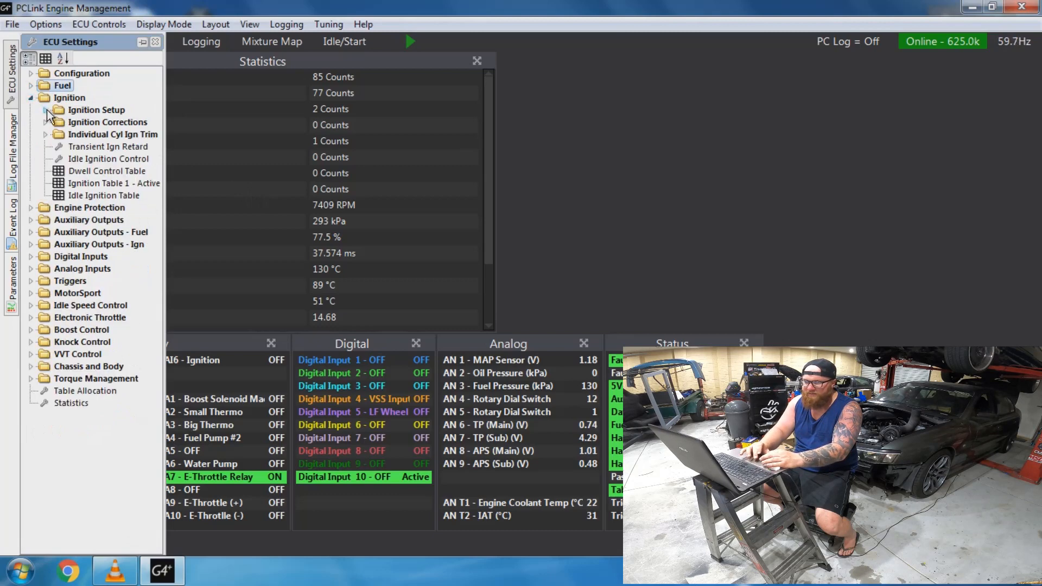
{"action": "left_click", "coordinate": [45, 110]}
{"action": "left_click_drag", "start_coordinate": [106, 123], "coordinate": [696, 108]}
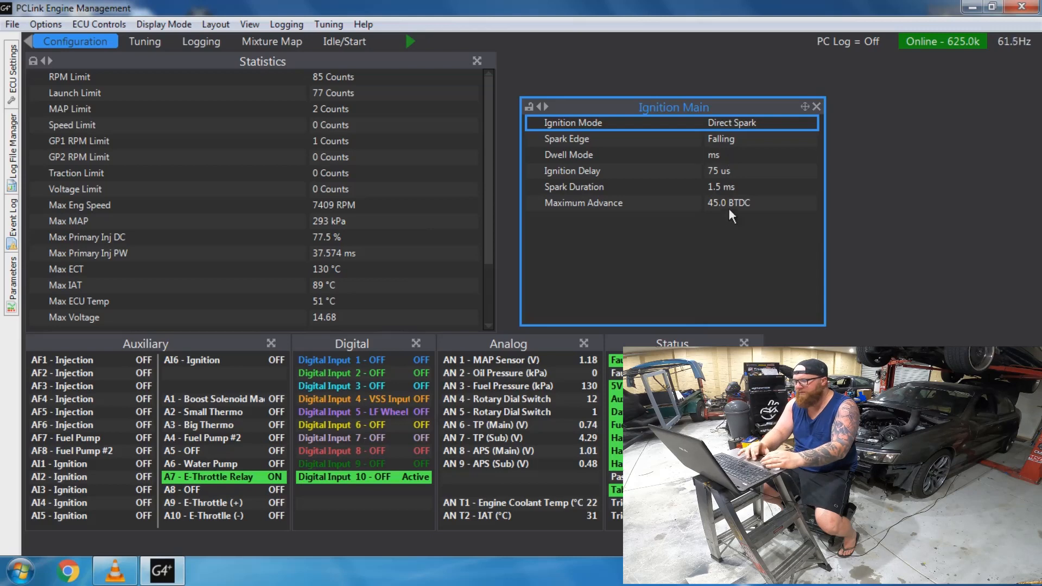
{"action": "left_click", "coordinate": [817, 106]}
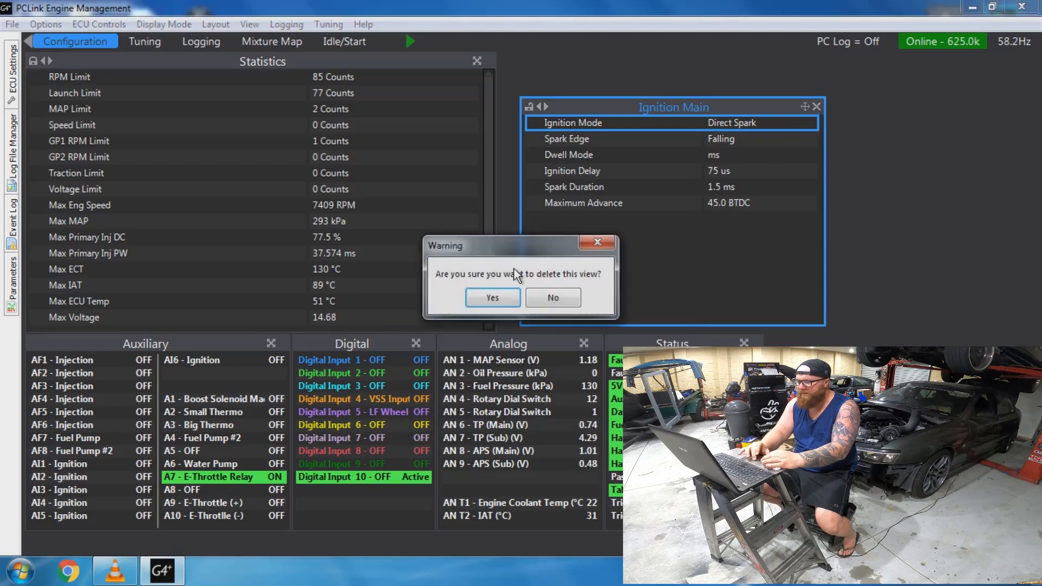
{"action": "left_click", "coordinate": [493, 298]}
Collapse the Ignition settings and list the Auxiliary Outputs with enough width to read their full names
{"action": "mouse_move", "coordinate": [13, 79]}
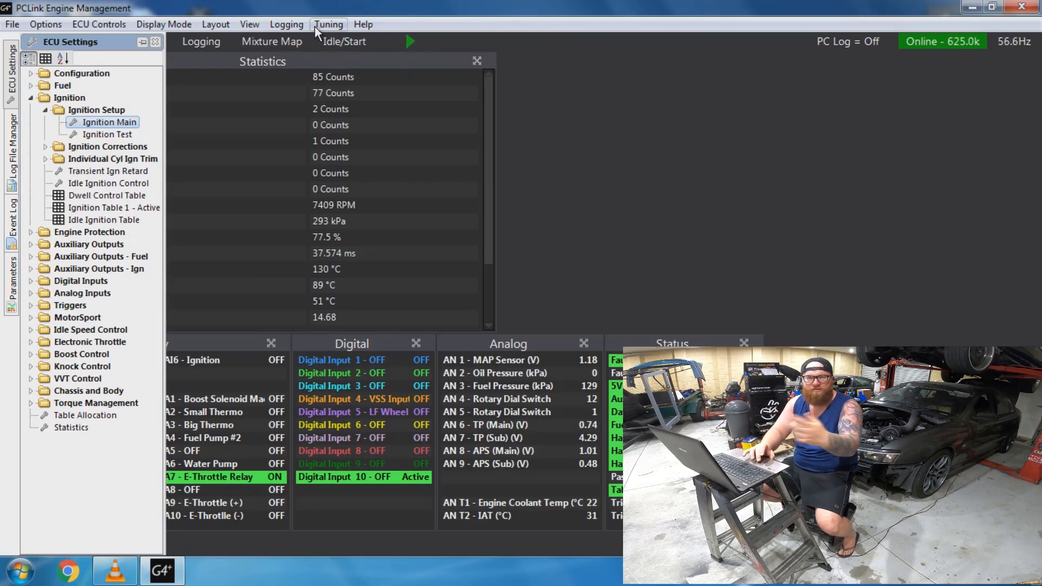
{"action": "left_click", "coordinate": [31, 98]}
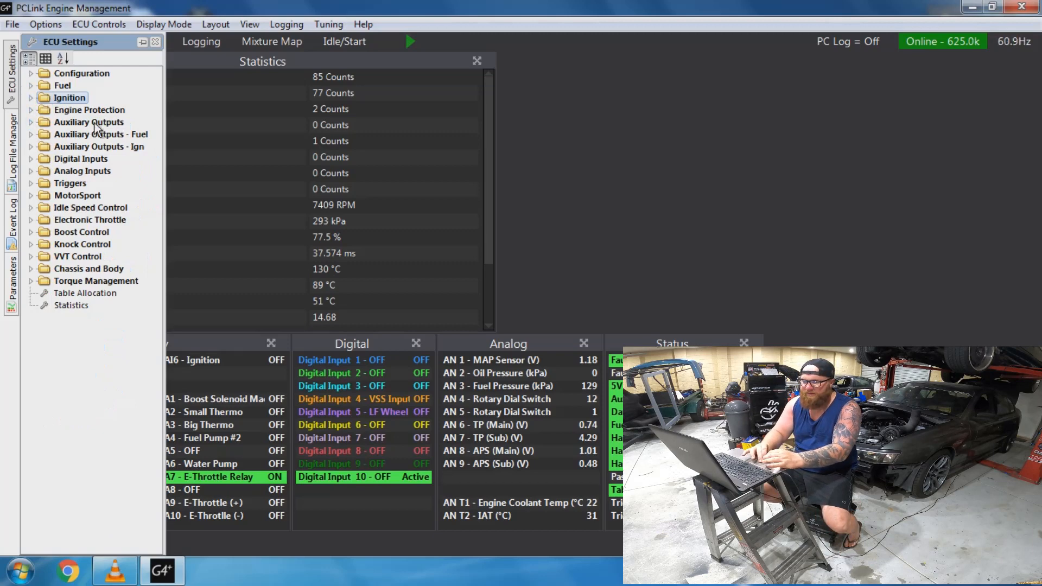
{"action": "left_click", "coordinate": [31, 124]}
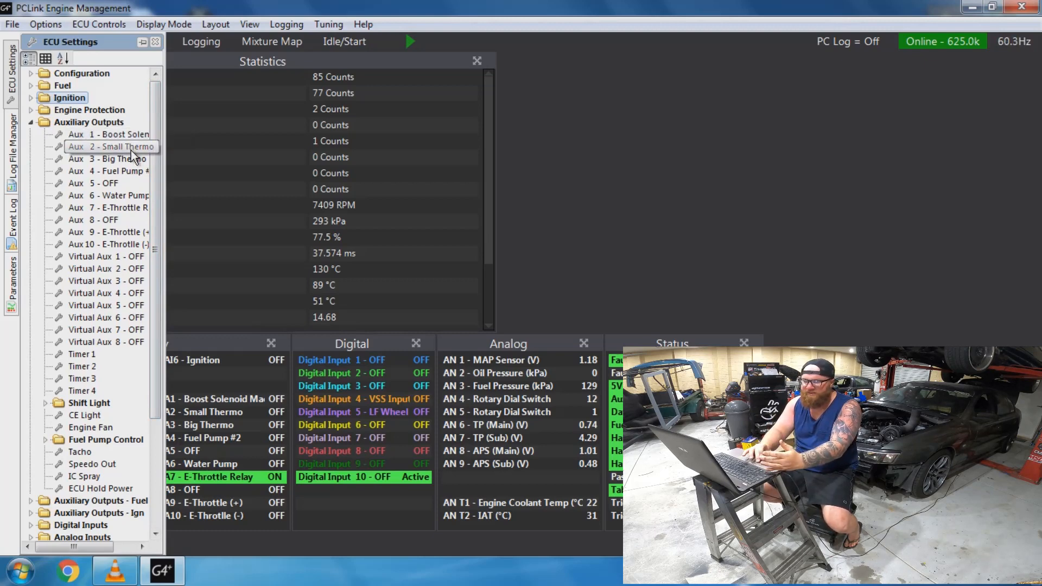
{"action": "left_click_drag", "start_coordinate": [164, 165], "coordinate": [209, 175]}
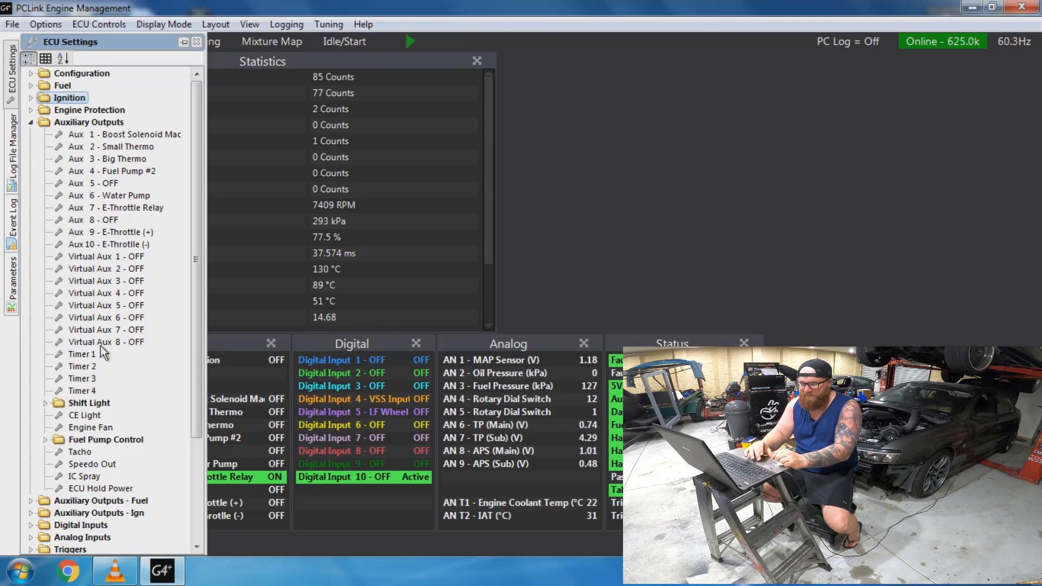
View the Engine Fan settings from the Auxiliary Outputs in the free area of the page, and delete that view
{"action": "double_click", "coordinate": [91, 427]}
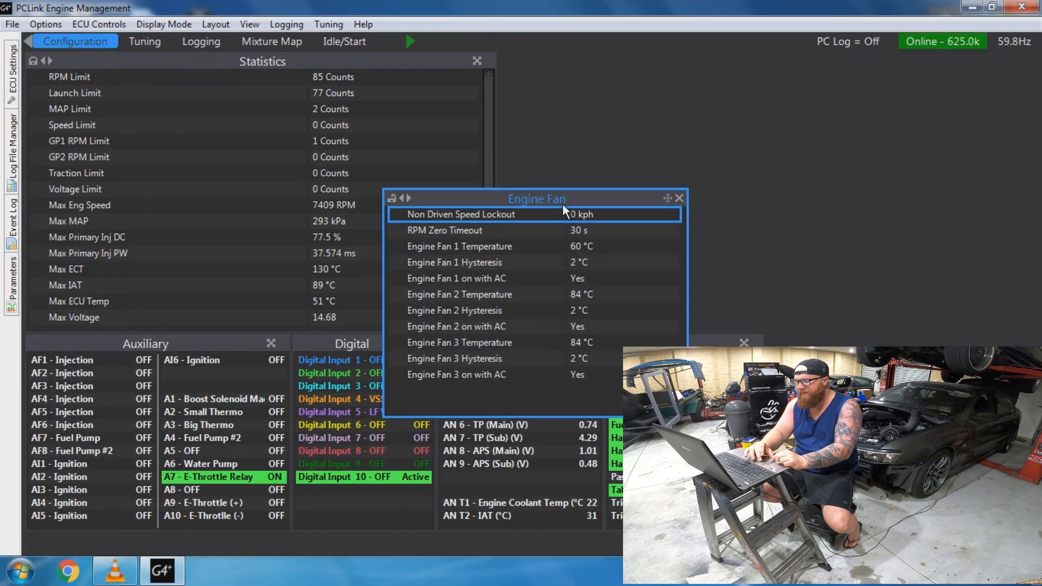
{"action": "left_click_drag", "start_coordinate": [563, 204], "coordinate": [719, 83]}
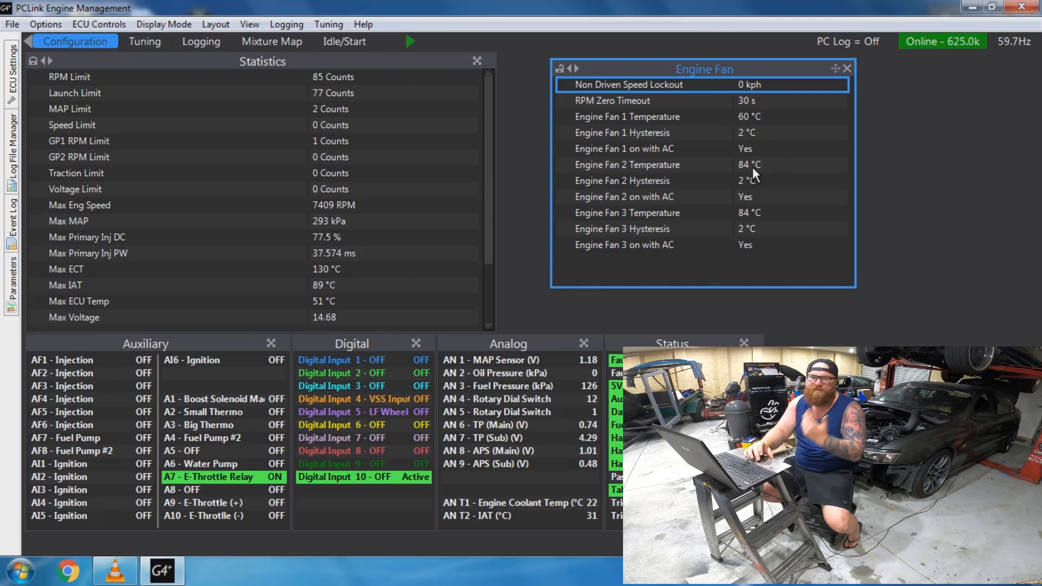
{"action": "left_click", "coordinate": [848, 68]}
{"action": "left_click", "coordinate": [506, 298]}
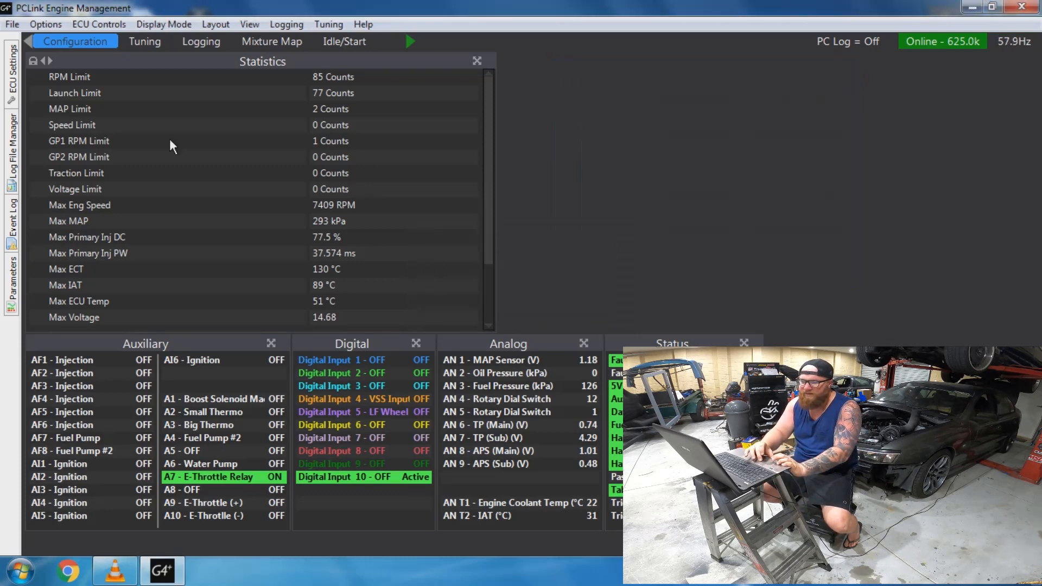
View the Fuel Pump Control settings from the Auxiliary Outputs, and delete that view
{"action": "mouse_move", "coordinate": [13, 85]}
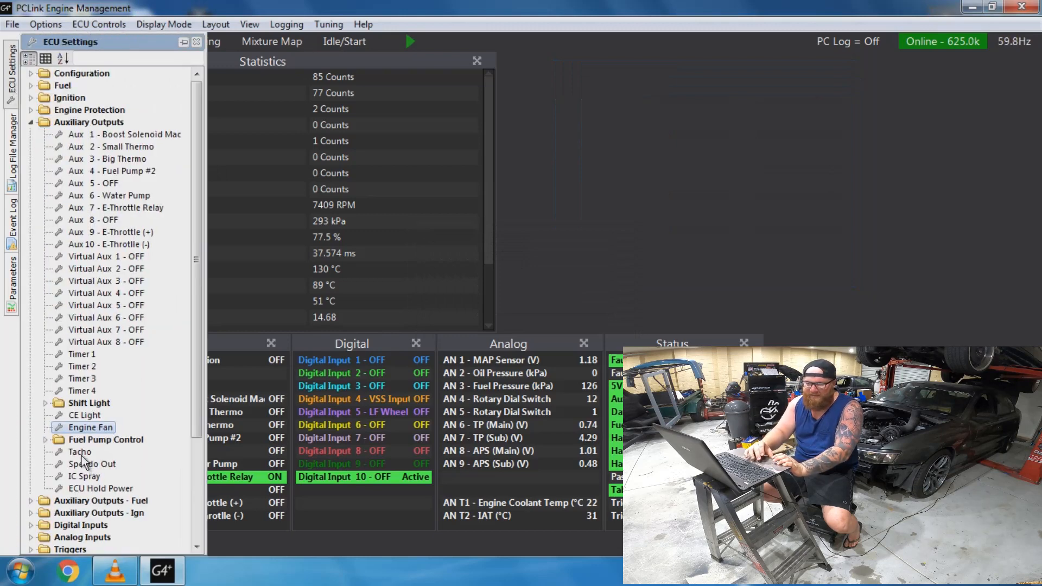
{"action": "left_click", "coordinate": [47, 440]}
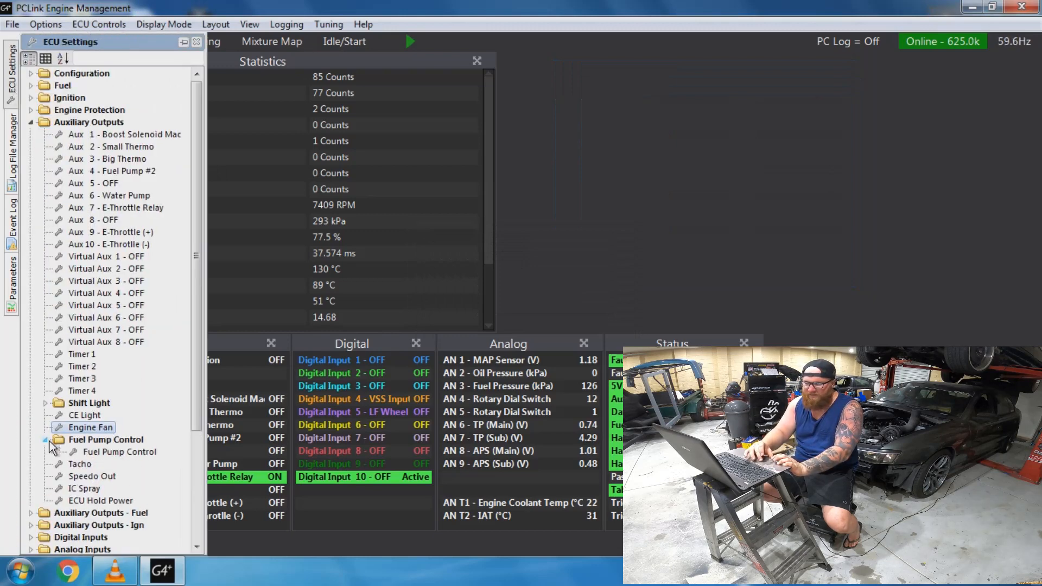
{"action": "left_click", "coordinate": [89, 456]}
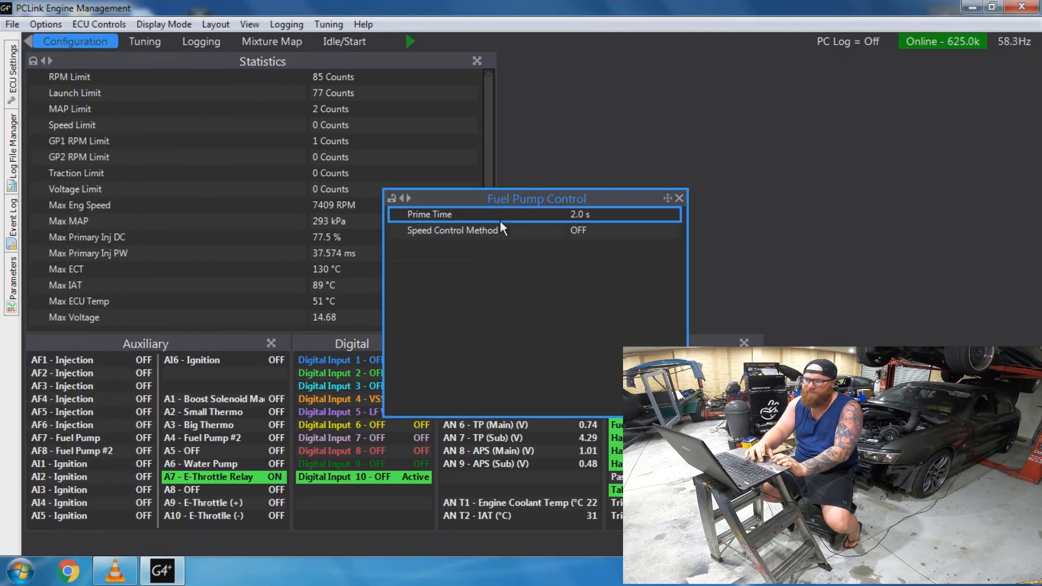
{"action": "left_click", "coordinate": [679, 199]}
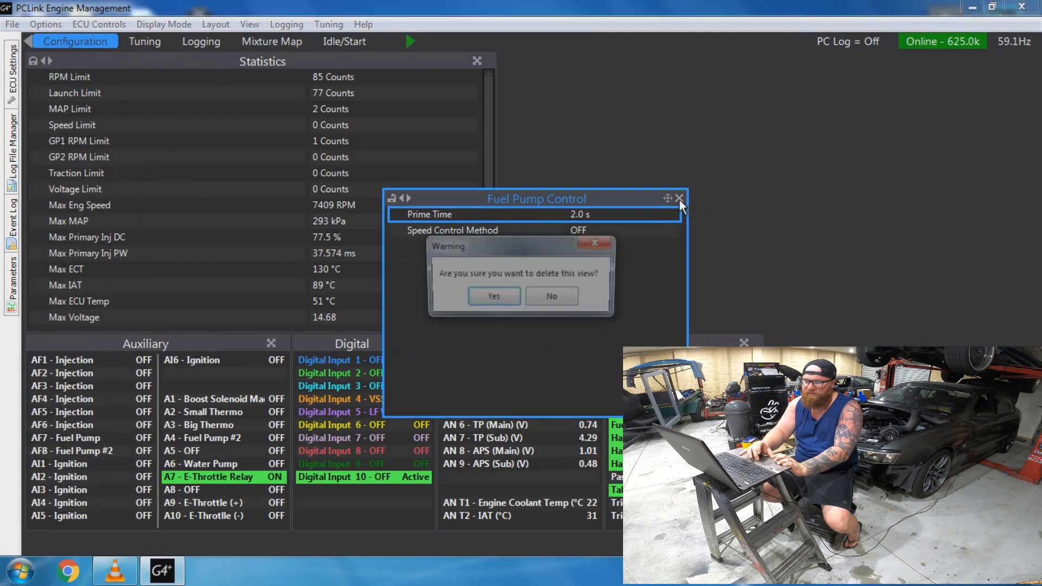
{"action": "left_click", "coordinate": [494, 296]}
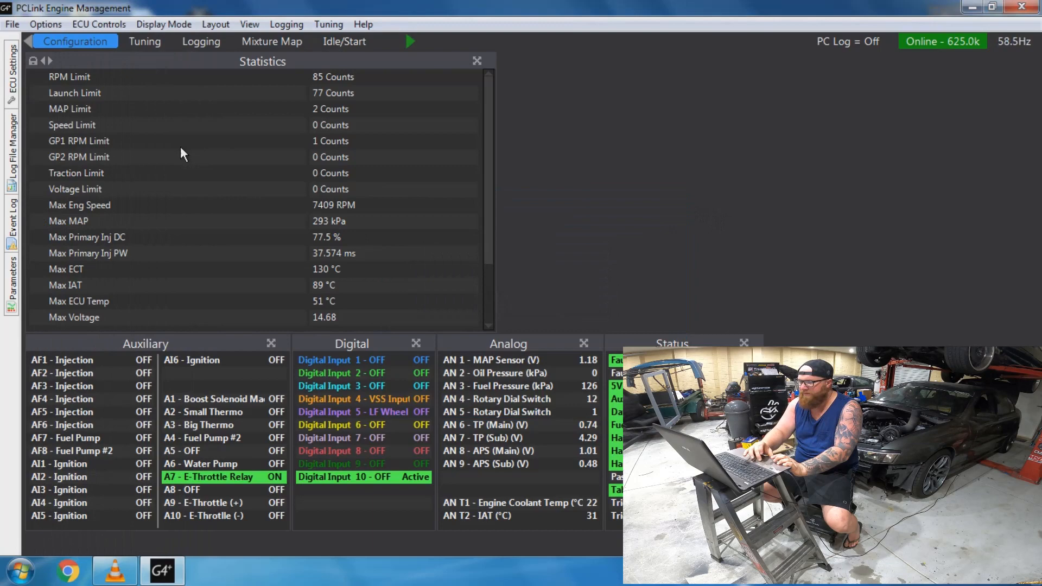
Collapse the Auxiliary Outputs settings and list the Auxiliary Outputs - Fuel injector drives
{"action": "left_click", "coordinate": [13, 76]}
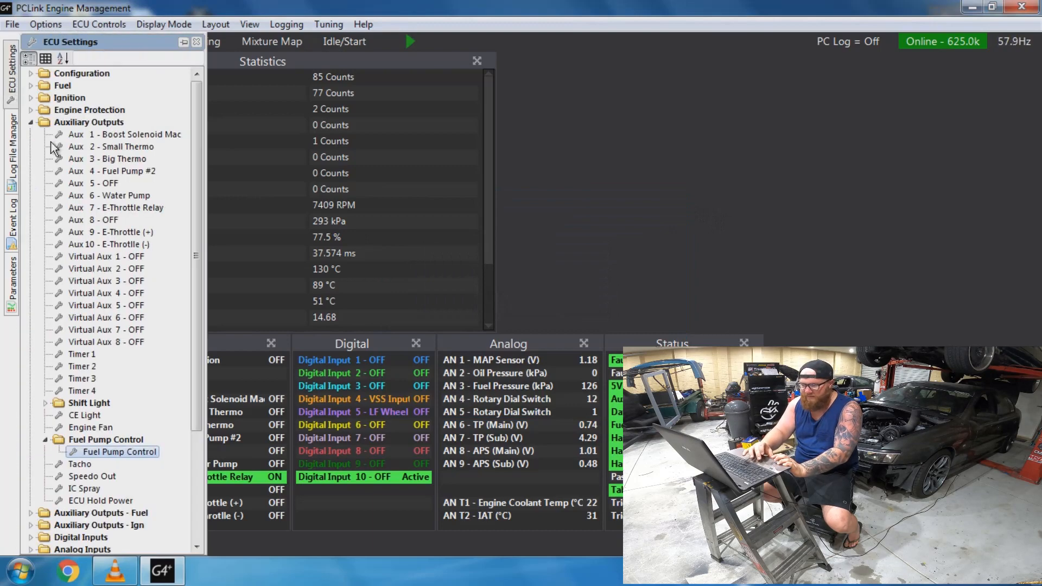
{"action": "left_click", "coordinate": [31, 122]}
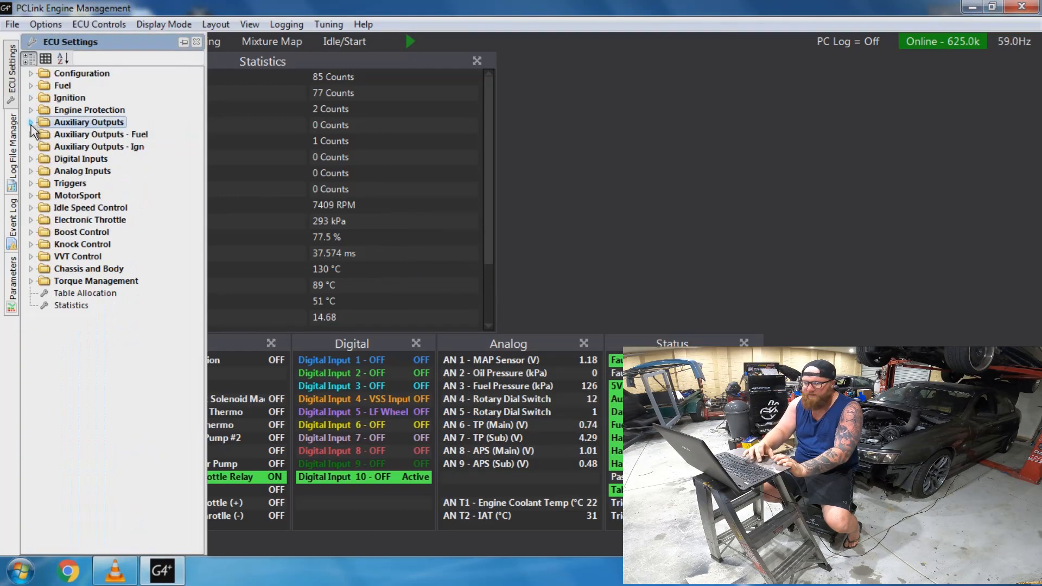
{"action": "left_click", "coordinate": [31, 135]}
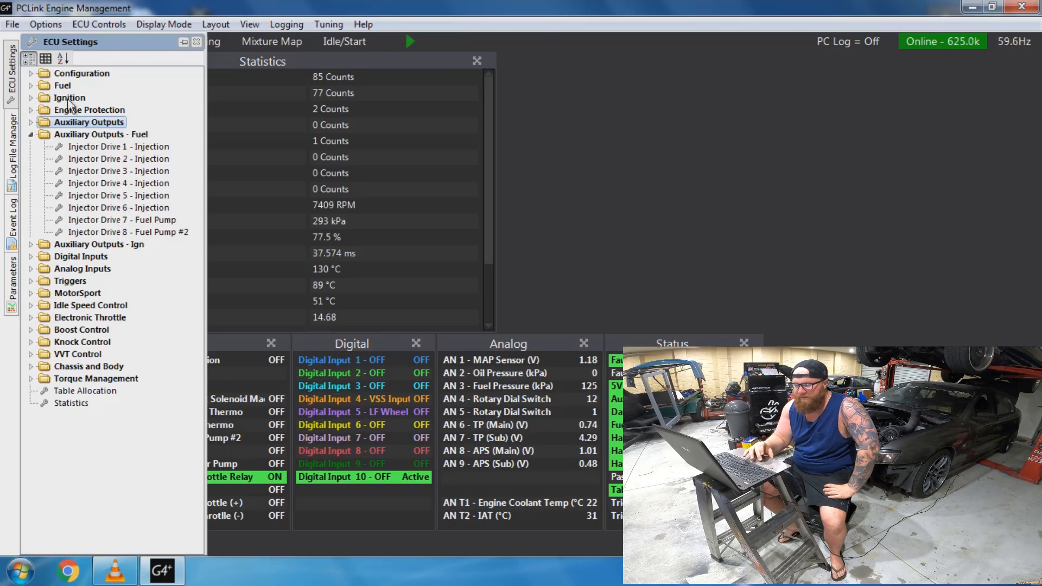
Set the function of Aux 4 - Fuel Pump #2 in the Auxiliary Outputs to OFF
{"action": "left_click", "coordinate": [31, 123]}
{"action": "left_click", "coordinate": [123, 174]}
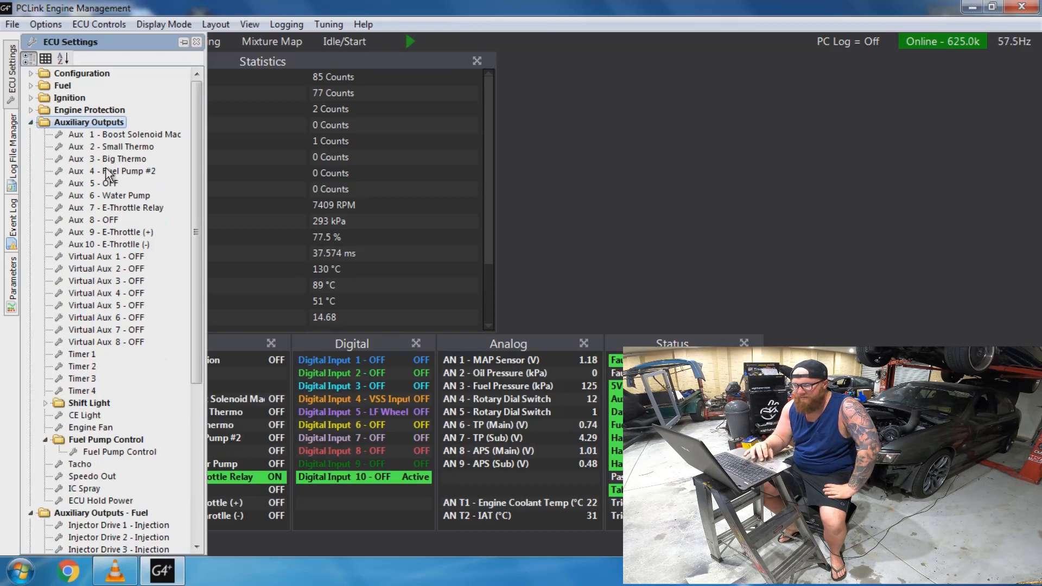
{"action": "double_click", "coordinate": [122, 174]}
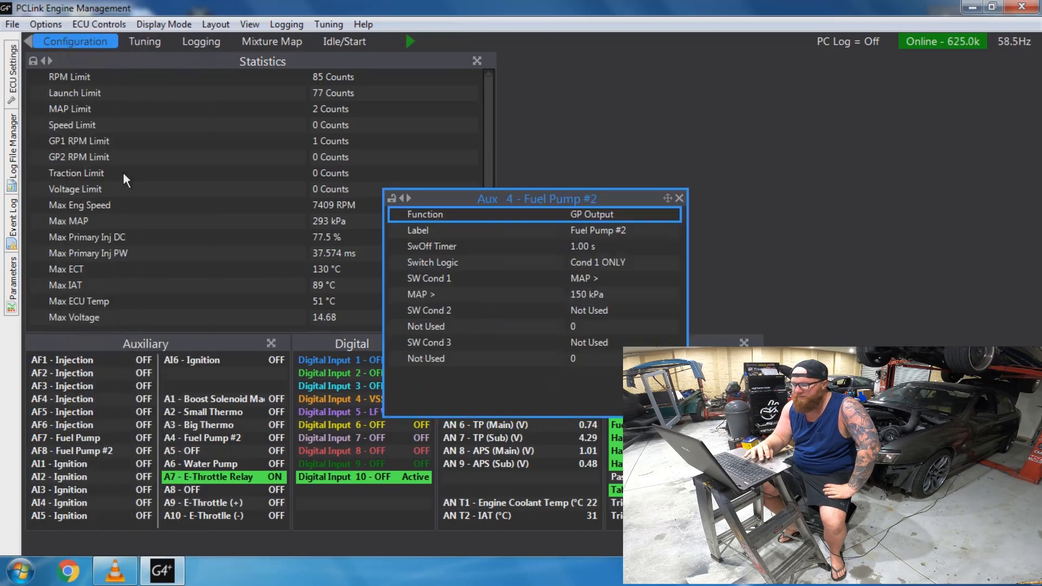
{"action": "double_click", "coordinate": [634, 215]}
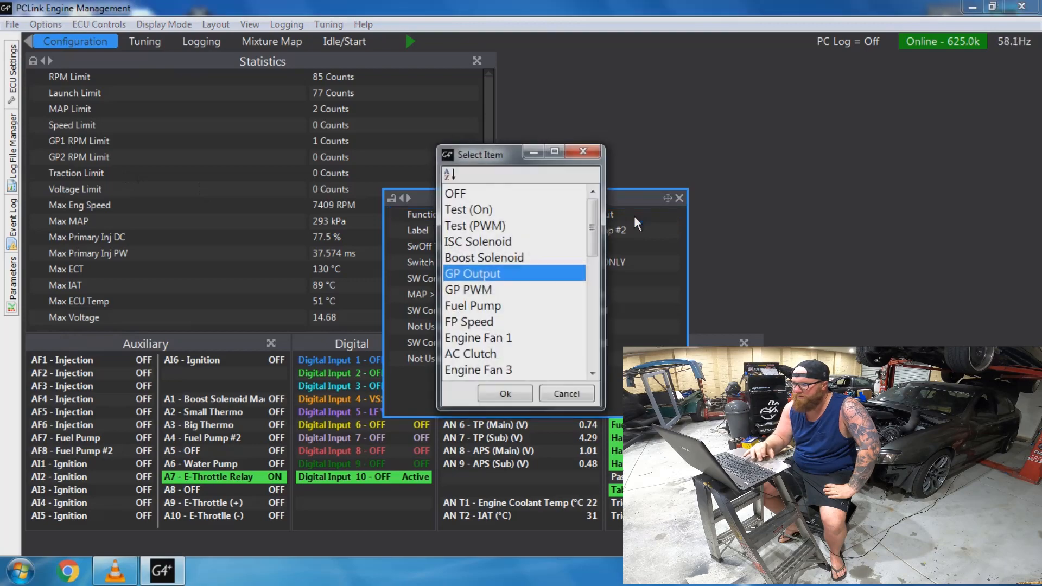
{"action": "left_click", "coordinate": [504, 194]}
{"action": "left_click", "coordinate": [510, 394]}
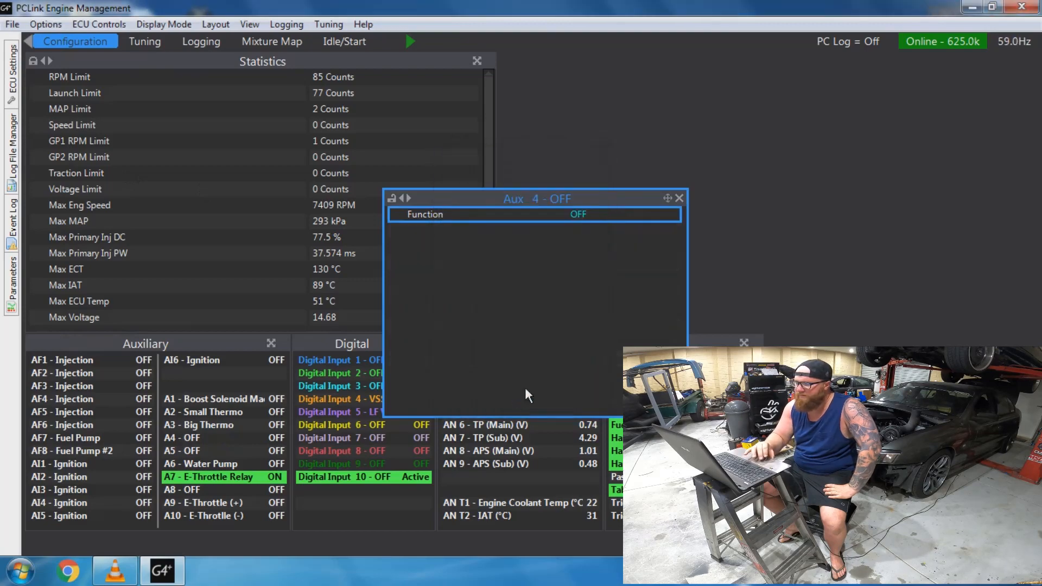
Save the tune over the newest existing map file in the ECOJET folder, the DBW Tune with "Setup For All New Stuff" in its name
{"action": "key", "text": "ctrl+s"}
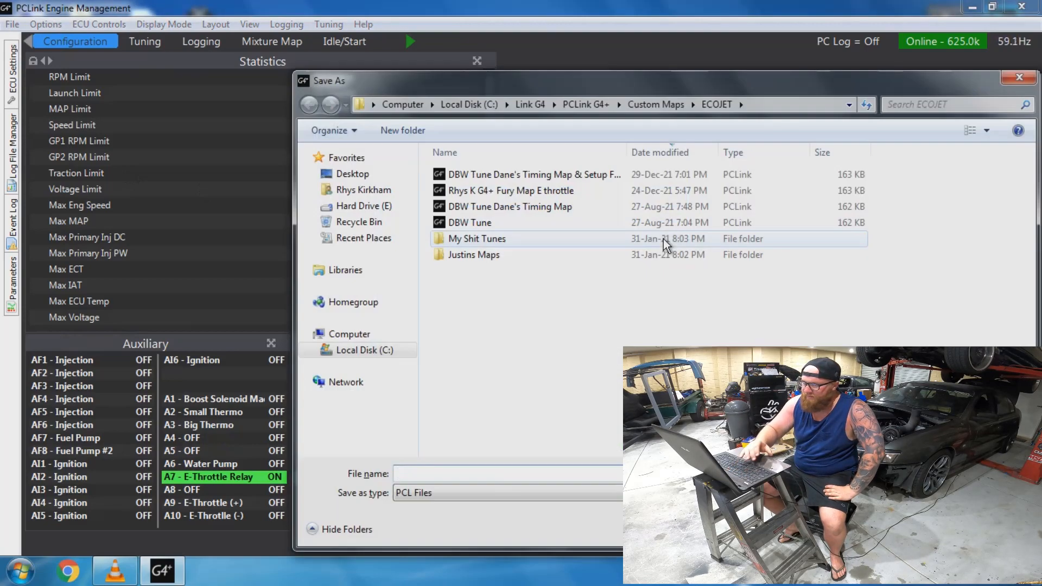
{"action": "double_click", "coordinate": [538, 174]}
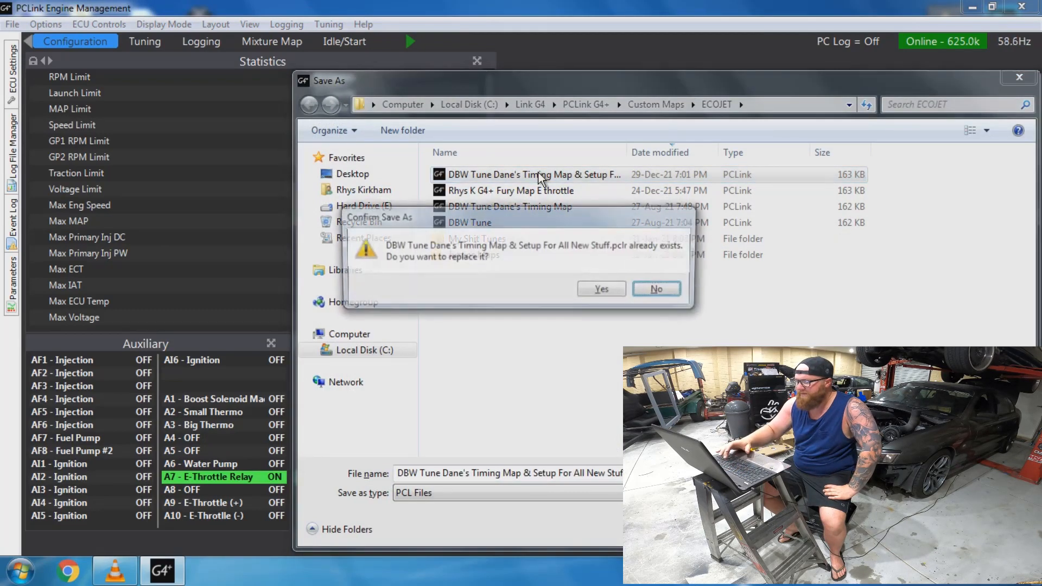
{"action": "key", "text": "y"}
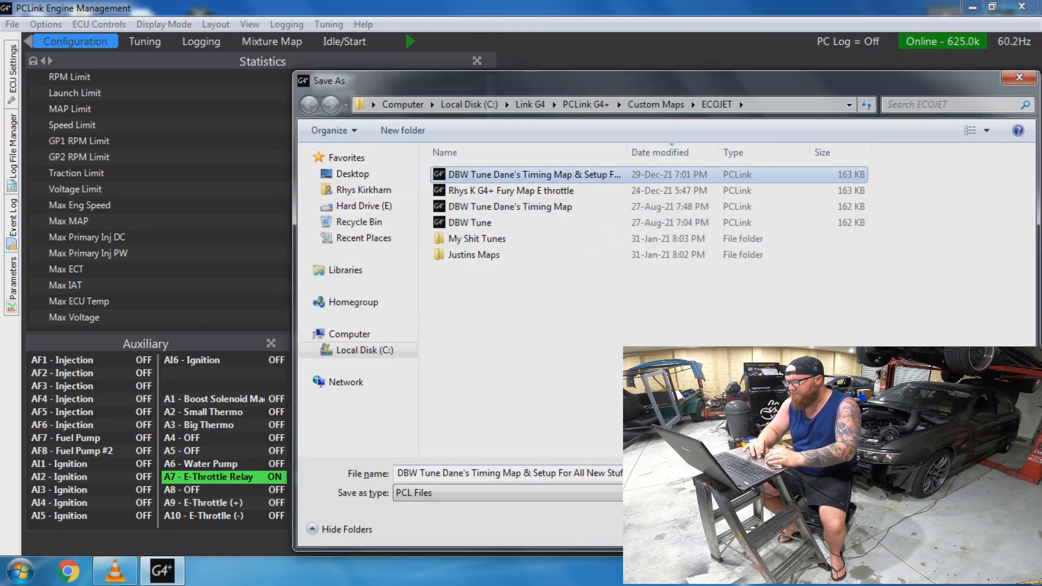
{"action": "key", "text": "Return"}
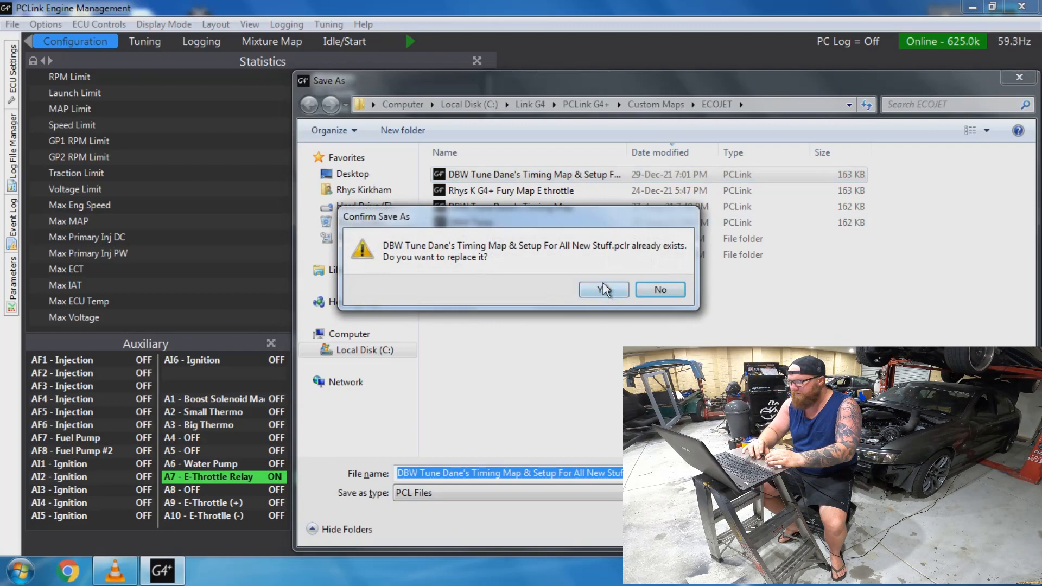
{"action": "left_click", "coordinate": [604, 288]}
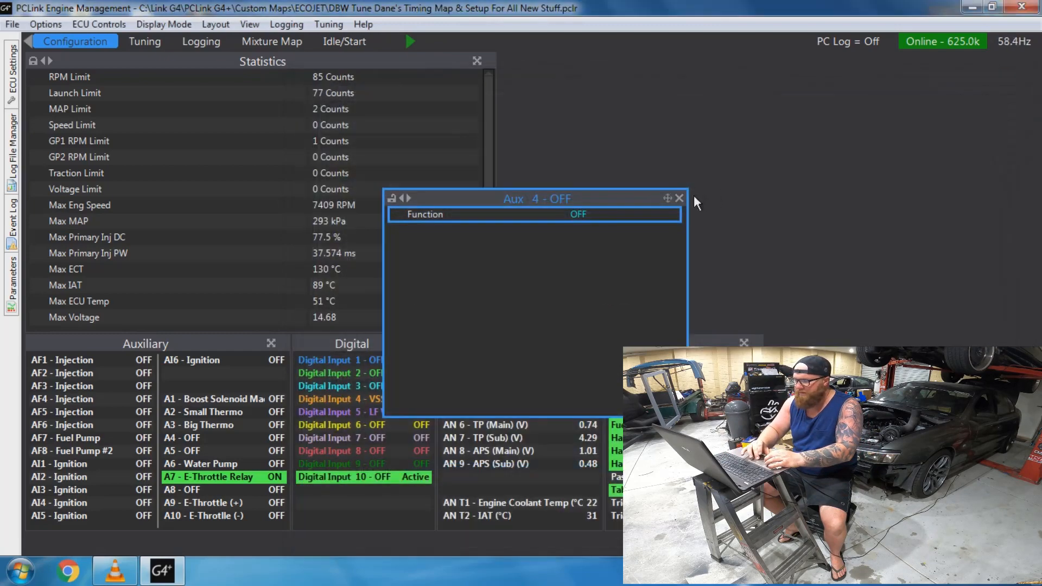
Delete the Aux 4 view from the page and store the settings in the ECU
{"action": "left_click", "coordinate": [679, 197]}
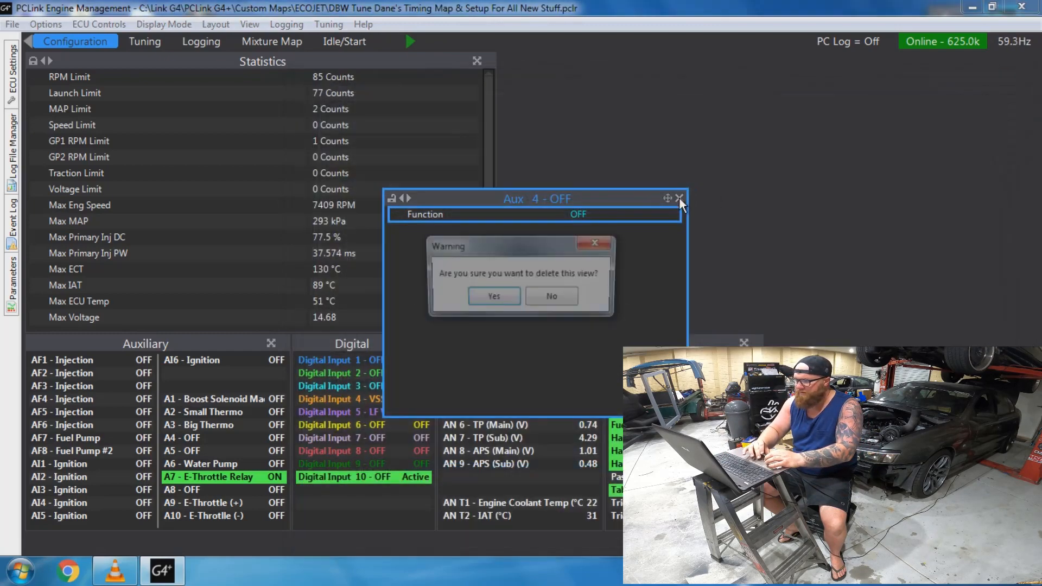
{"action": "left_click", "coordinate": [502, 298]}
{"action": "key", "text": "F4"}
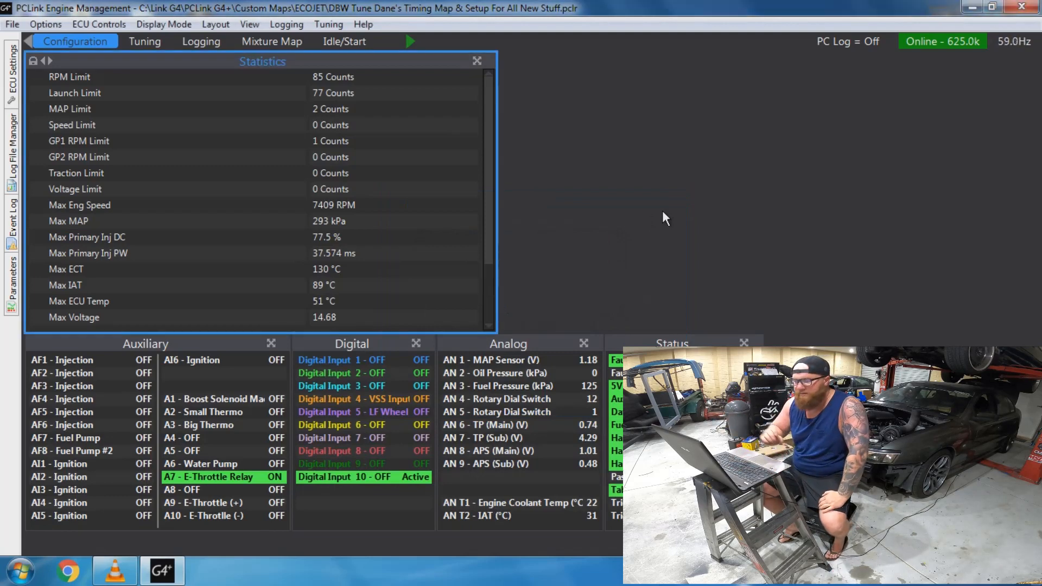
View the Tacho settings in the free area of the page, check the Key ON Sweep options without changing them, and delete that view
{"action": "left_click", "coordinate": [11, 96]}
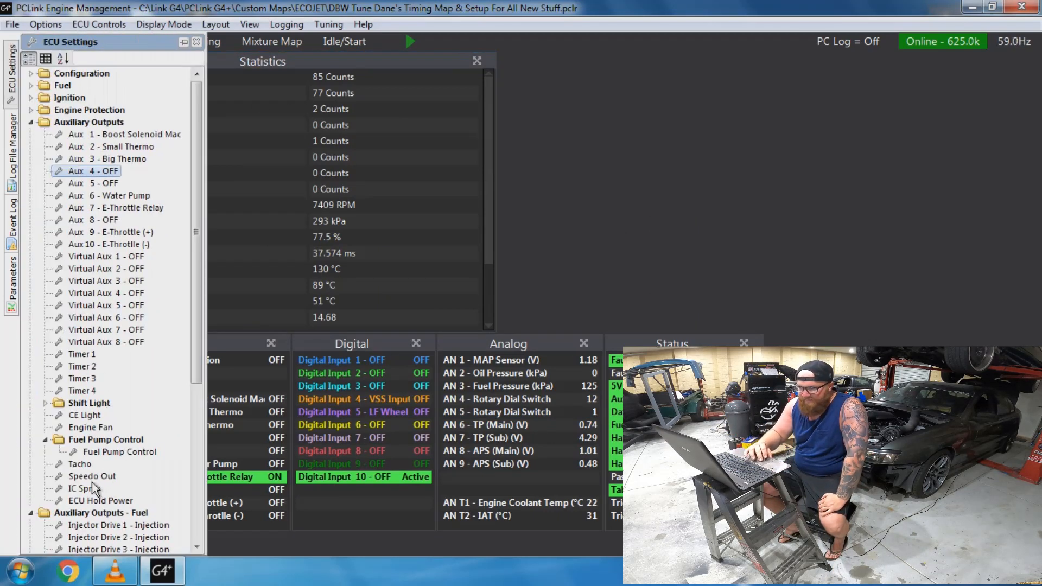
{"action": "double_click", "coordinate": [79, 464]}
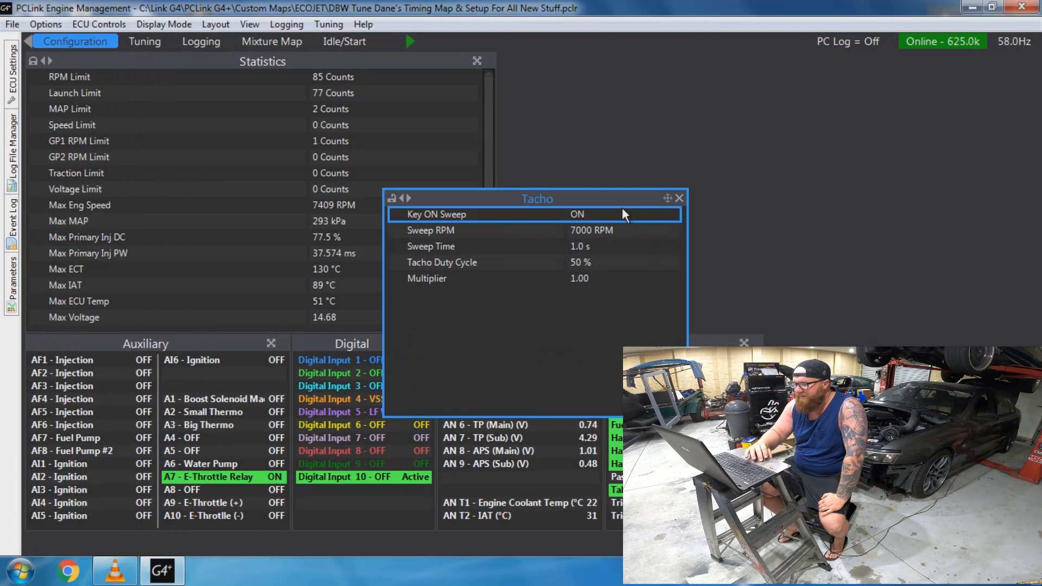
{"action": "left_click_drag", "start_coordinate": [615, 200], "coordinate": [770, 91]}
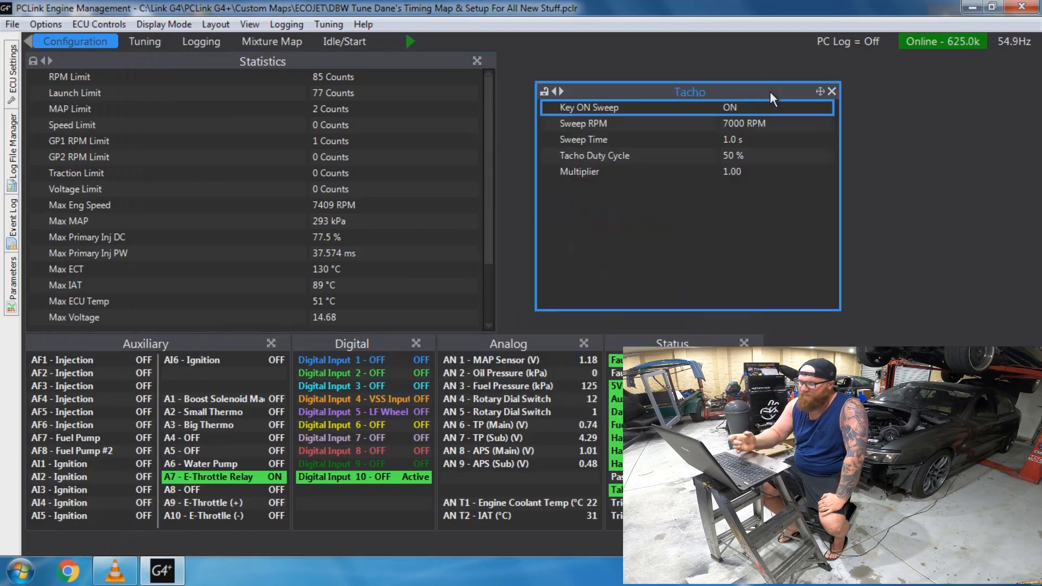
{"action": "double_click", "coordinate": [737, 108]}
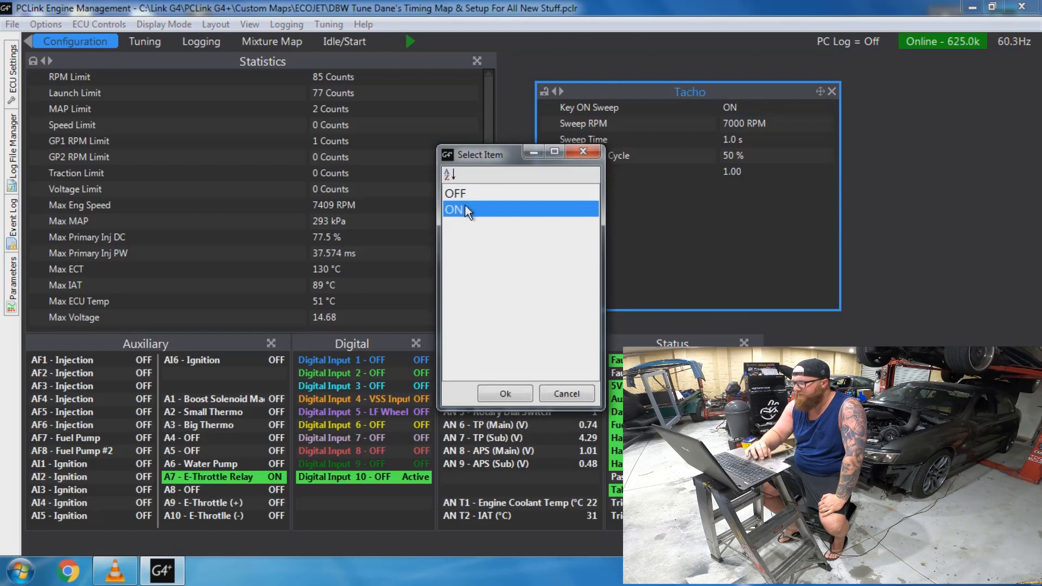
{"action": "left_click", "coordinate": [571, 395]}
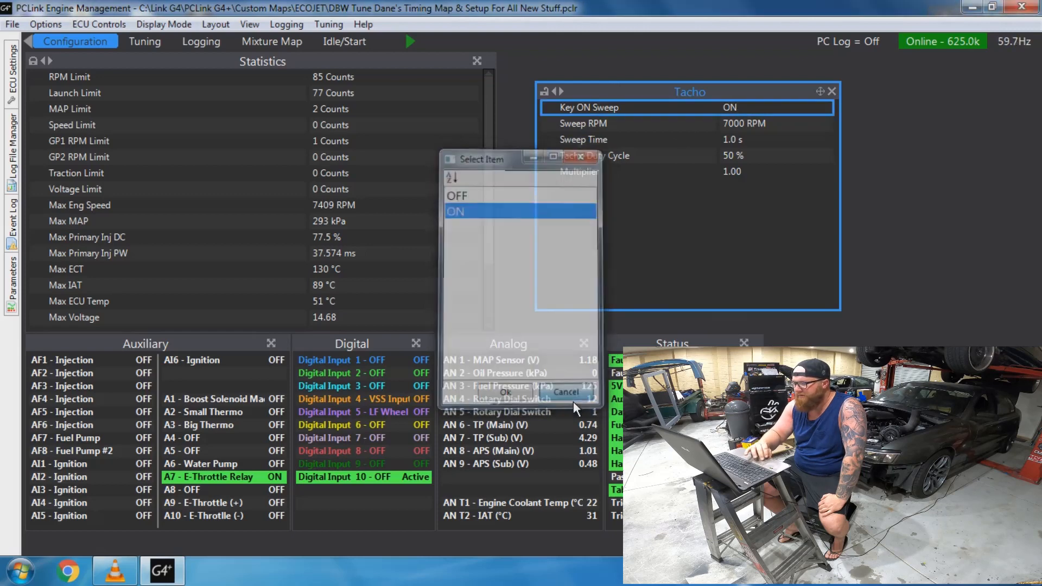
{"action": "left_click", "coordinate": [832, 91]}
{"action": "left_click", "coordinate": [515, 297]}
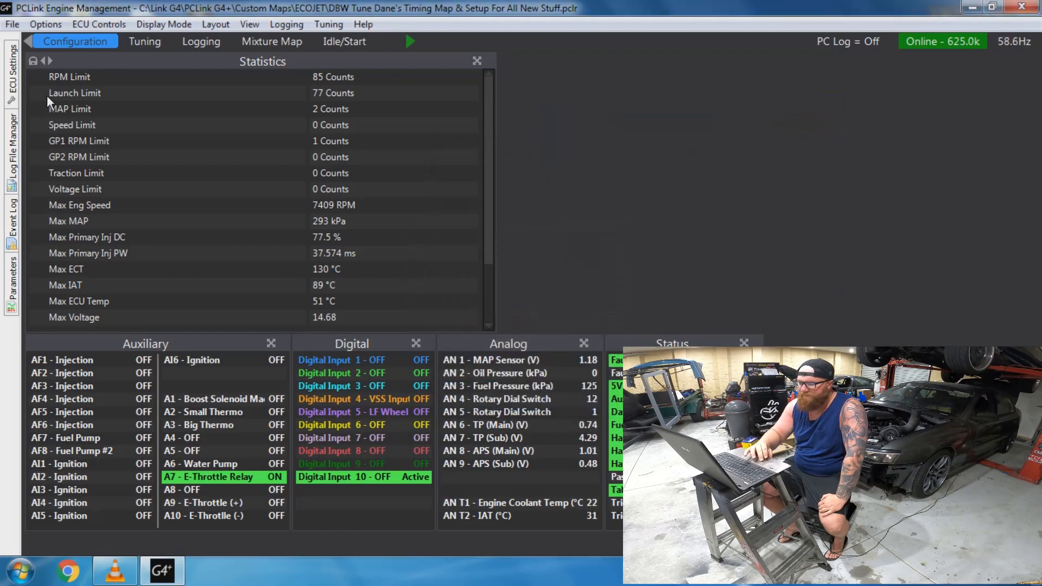
Collapse the Auxiliary Outputs, view the Injector Drive 7 - Fuel Pump settings under Auxiliary Outputs - Fuel, and delete that view
{"action": "mouse_move", "coordinate": [12, 76]}
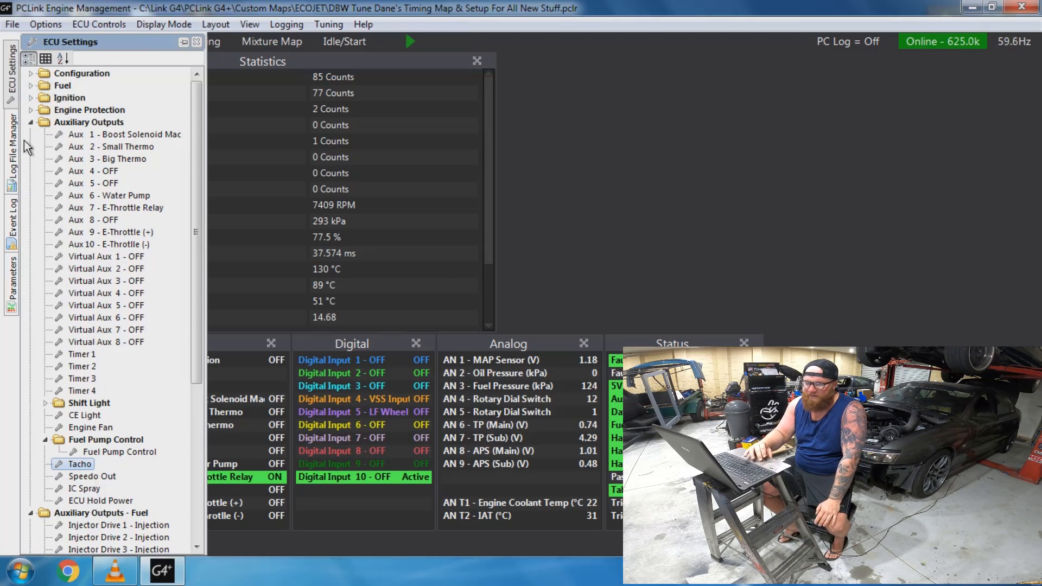
{"action": "left_click", "coordinate": [31, 122]}
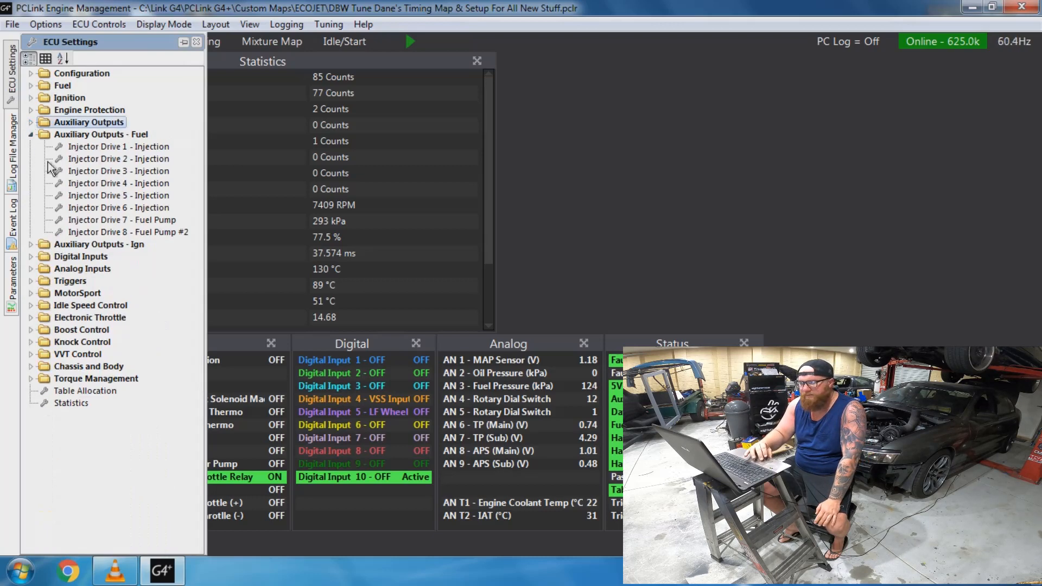
{"action": "left_click", "coordinate": [144, 220]}
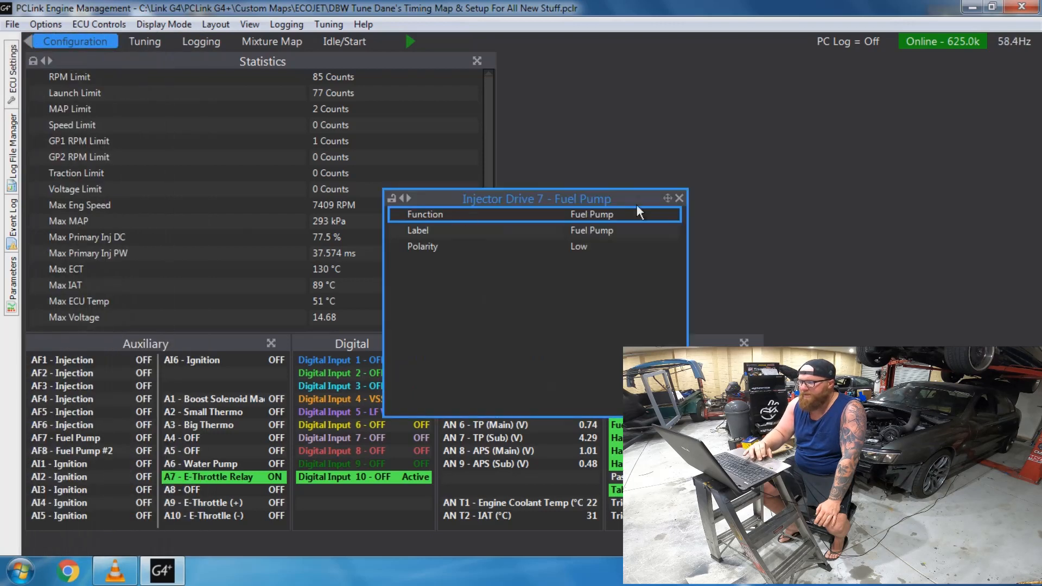
{"action": "left_click", "coordinate": [679, 198]}
{"action": "left_click", "coordinate": [500, 299]}
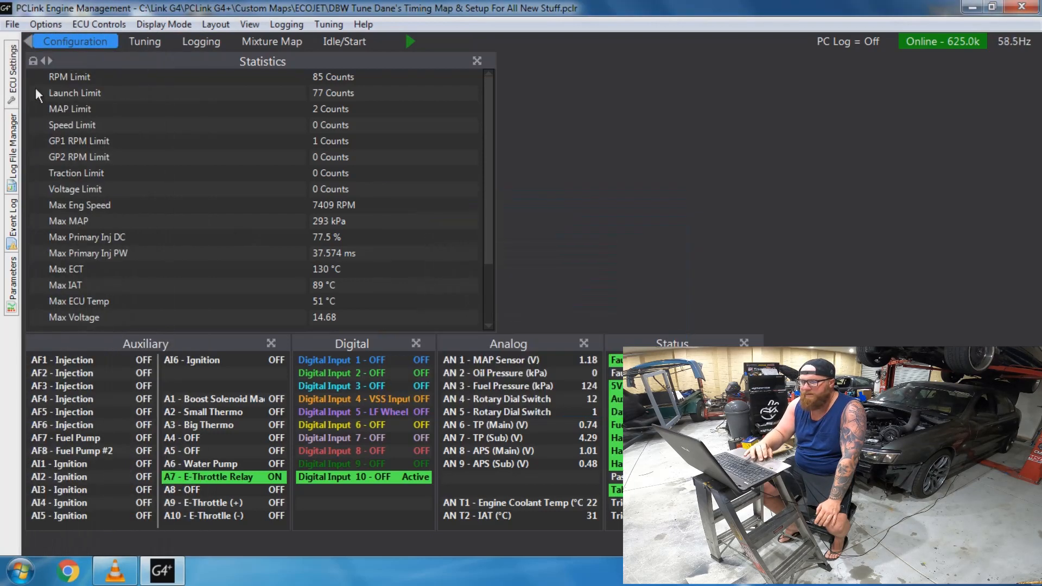
Collapse Auxiliary Outputs - Fuel, then review the ignition drives listed under Auxiliary Outputs - Ign and collapse that group
{"action": "left_click", "coordinate": [12, 76]}
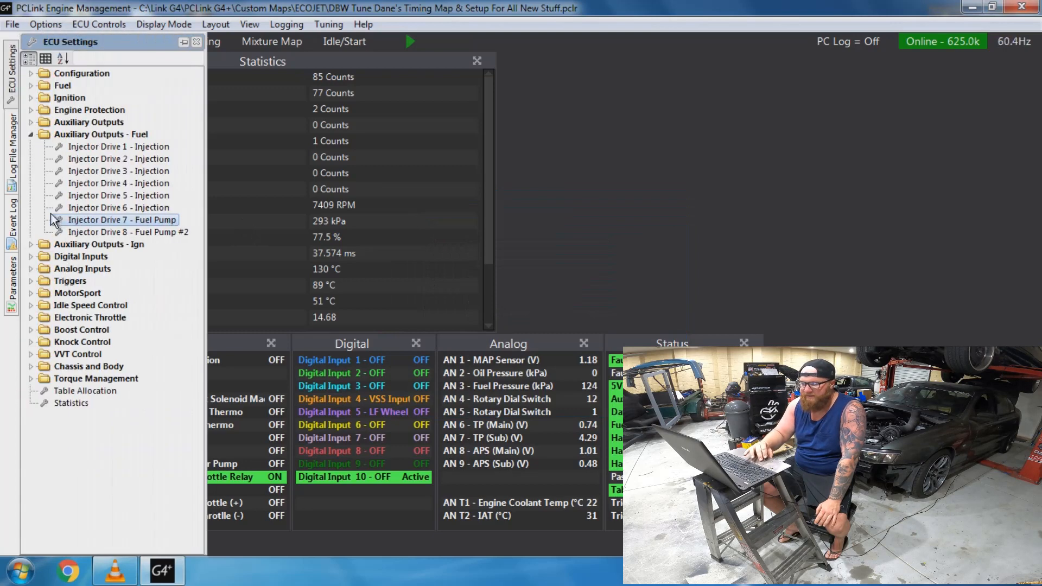
{"action": "left_click", "coordinate": [31, 134]}
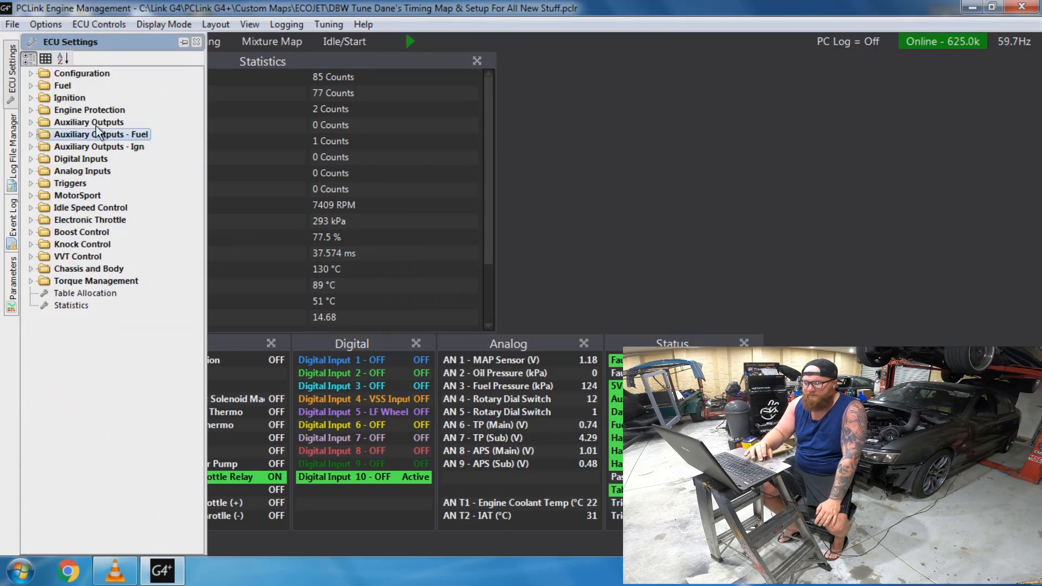
{"action": "left_click", "coordinate": [31, 147]}
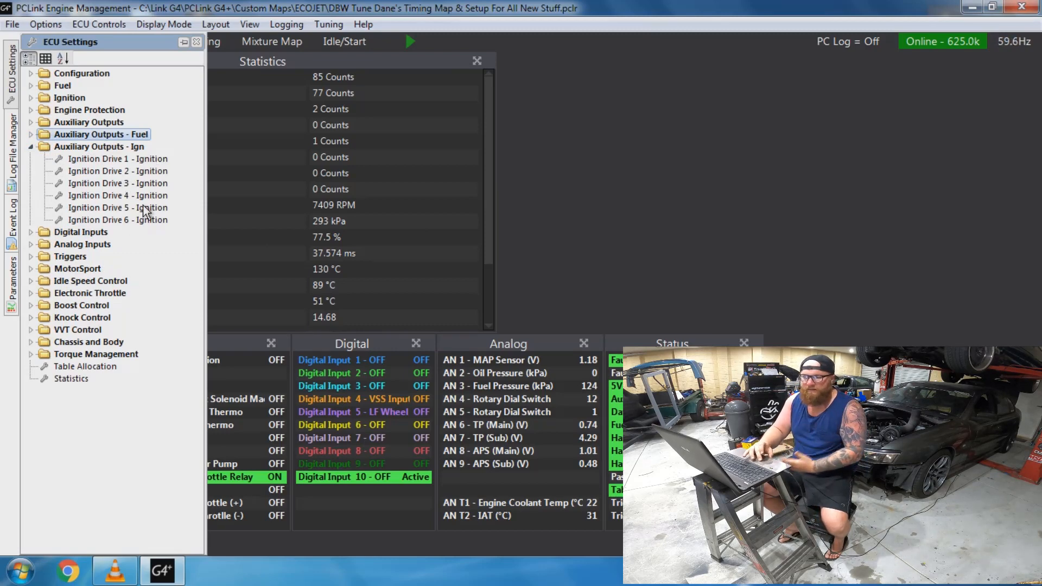
{"action": "left_click", "coordinate": [32, 149]}
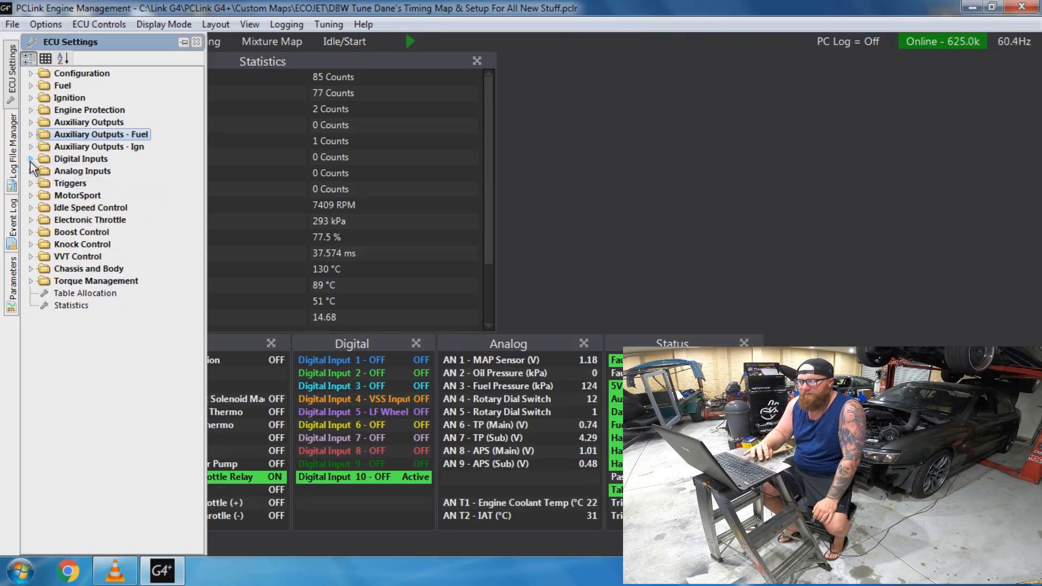
Review and collapse the Digital Inputs, and list the Analog Inputs with enough width to read their full names
{"action": "left_click", "coordinate": [31, 161]}
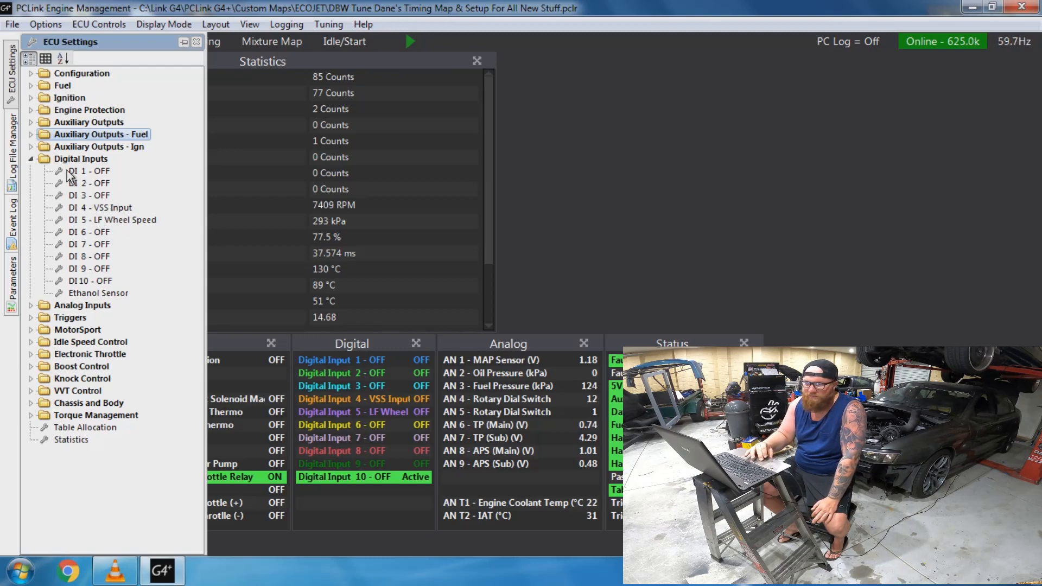
{"action": "left_click", "coordinate": [31, 159]}
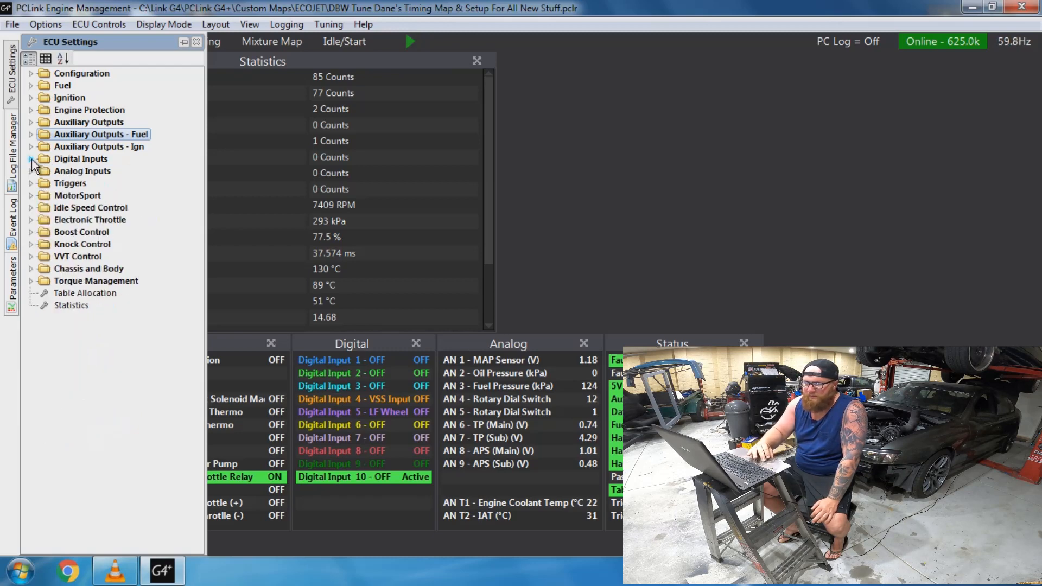
{"action": "left_click", "coordinate": [31, 171]}
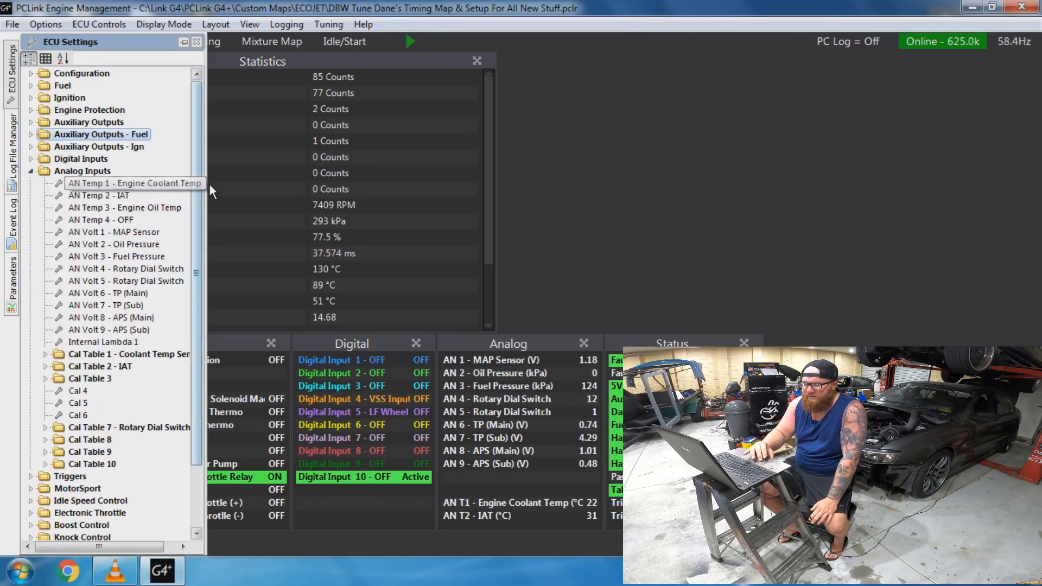
{"action": "left_click_drag", "start_coordinate": [206, 185], "coordinate": [293, 180]}
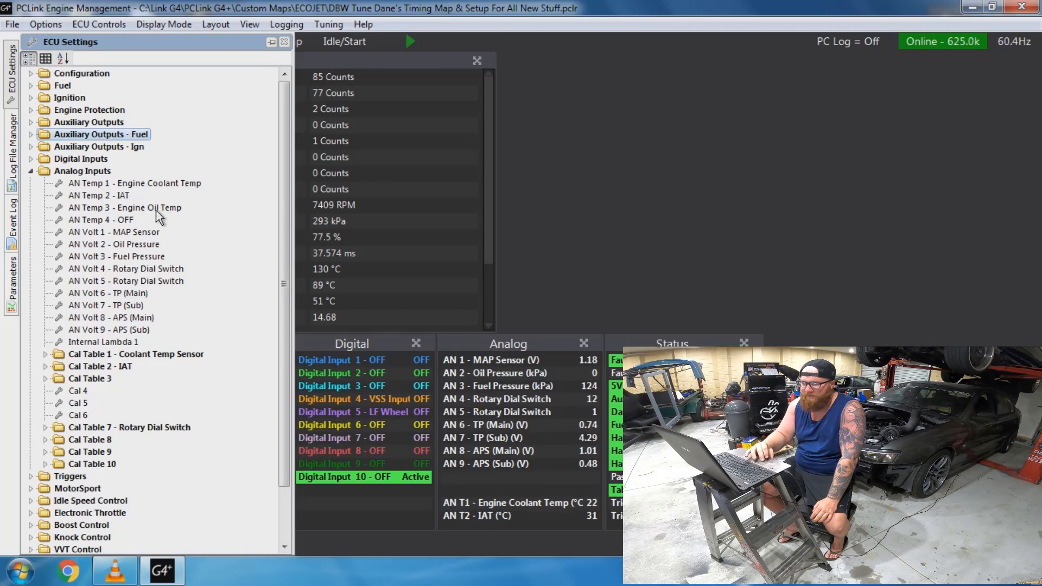
View the AN Temp 4 settings in the free area of the page, check the Analog Temp #4 options without changing them, and delete that view
{"action": "double_click", "coordinate": [121, 221]}
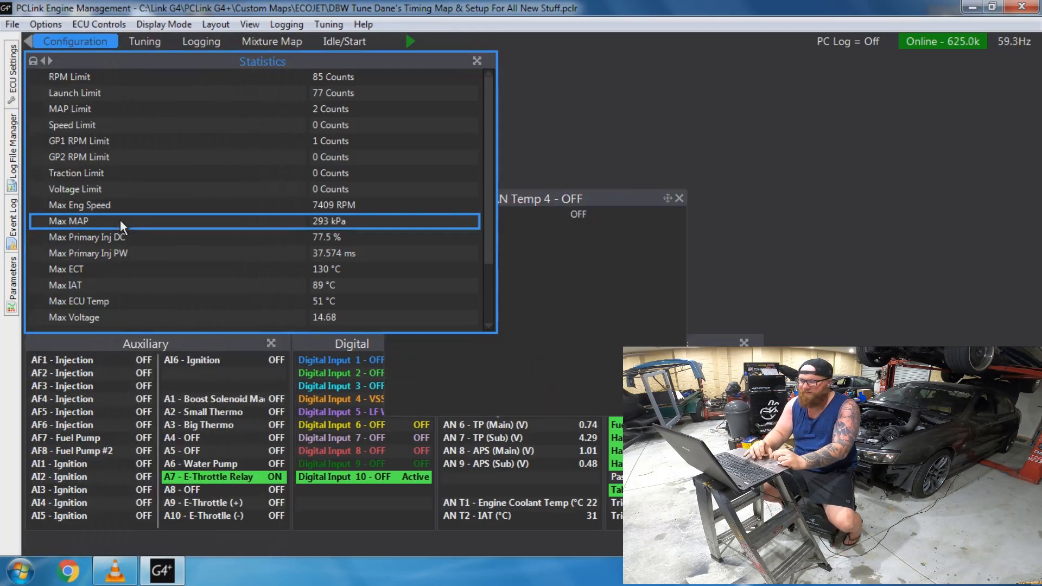
{"action": "left_click_drag", "start_coordinate": [591, 199], "coordinate": [749, 139]}
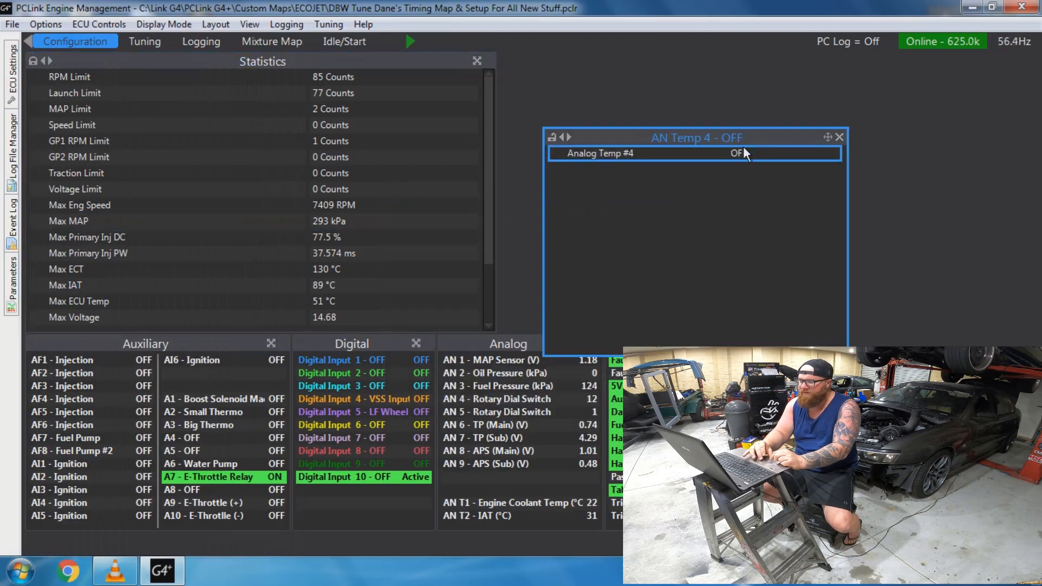
{"action": "double_click", "coordinate": [741, 149]}
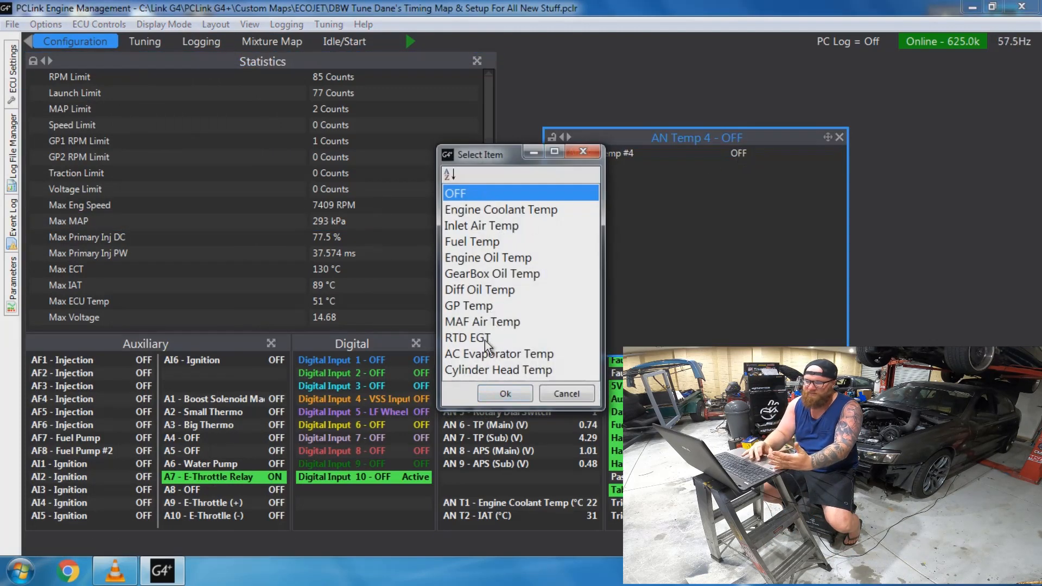
{"action": "left_click", "coordinate": [554, 402]}
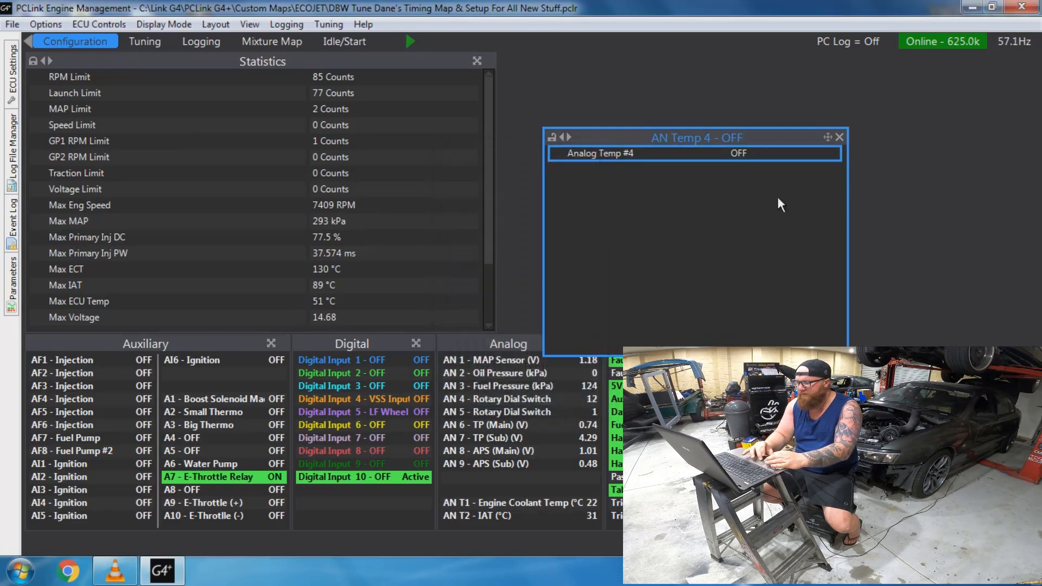
{"action": "left_click", "coordinate": [841, 138]}
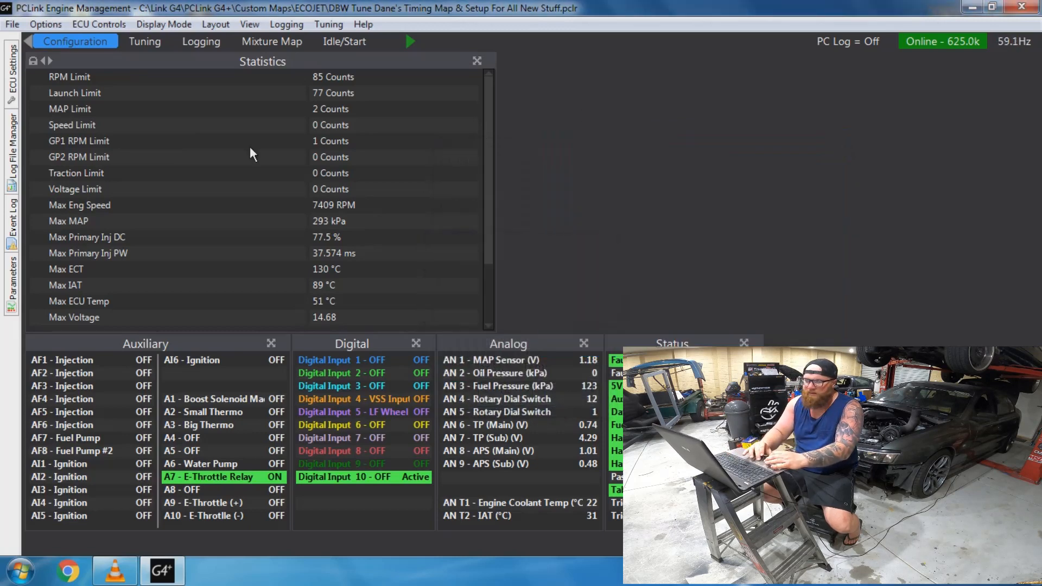
Check the contents of Cal Table 1 - Coolant Temp Sensor under Analog Inputs and collapse it again
{"action": "left_click", "coordinate": [10, 94]}
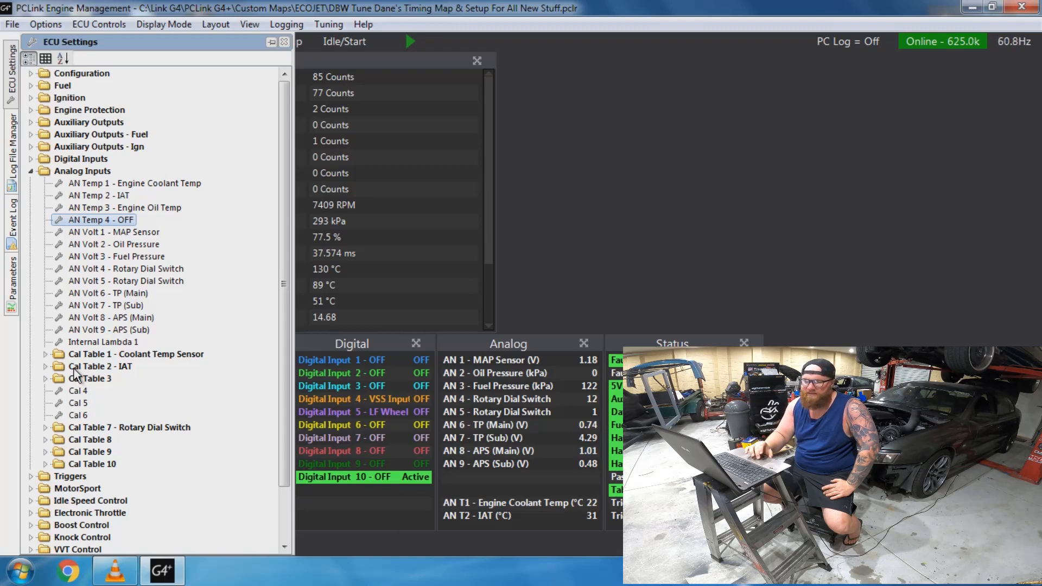
{"action": "left_click", "coordinate": [46, 354]}
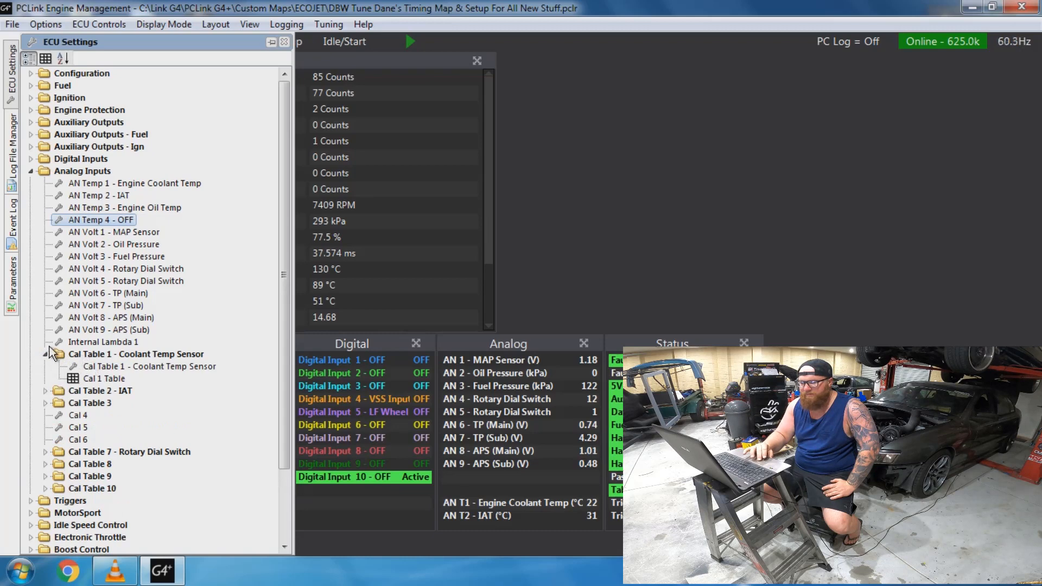
{"action": "left_click", "coordinate": [46, 355]}
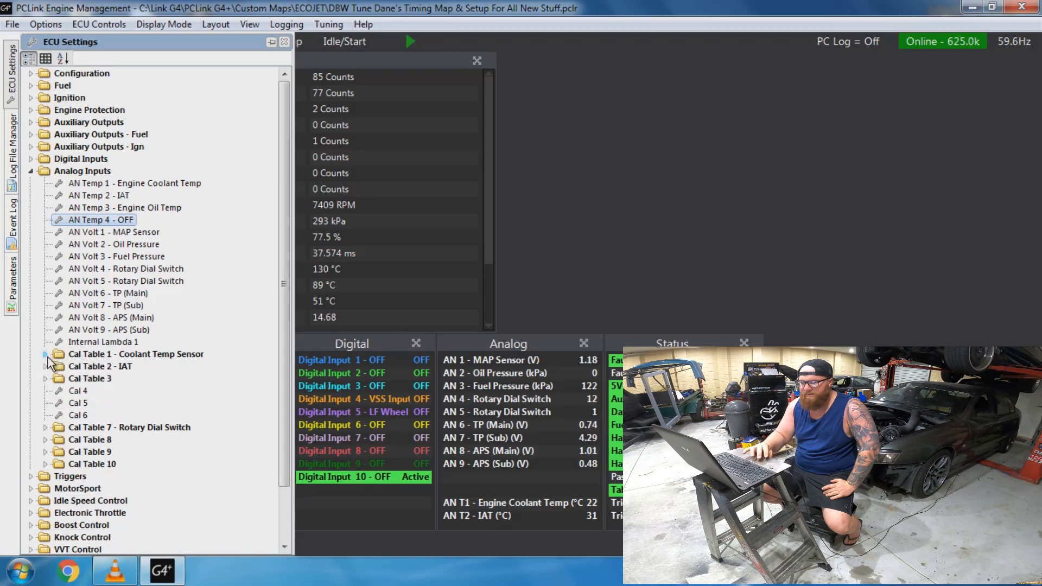
View the AN Temp 1 - Engine Coolant Temp settings, check the Sensor Type options without changing them, and delete that view
{"action": "double_click", "coordinate": [140, 184]}
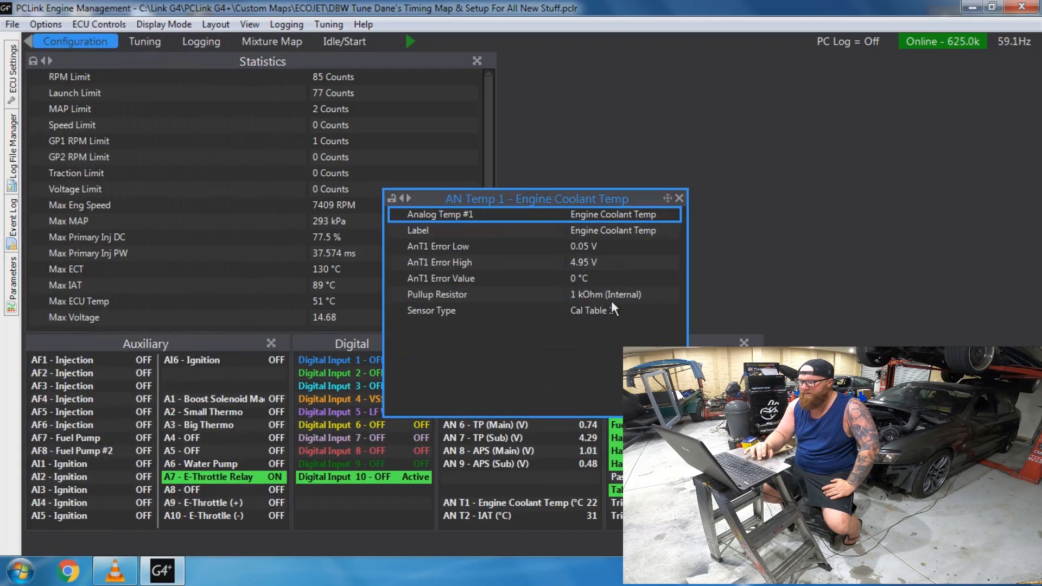
{"action": "double_click", "coordinate": [605, 317]}
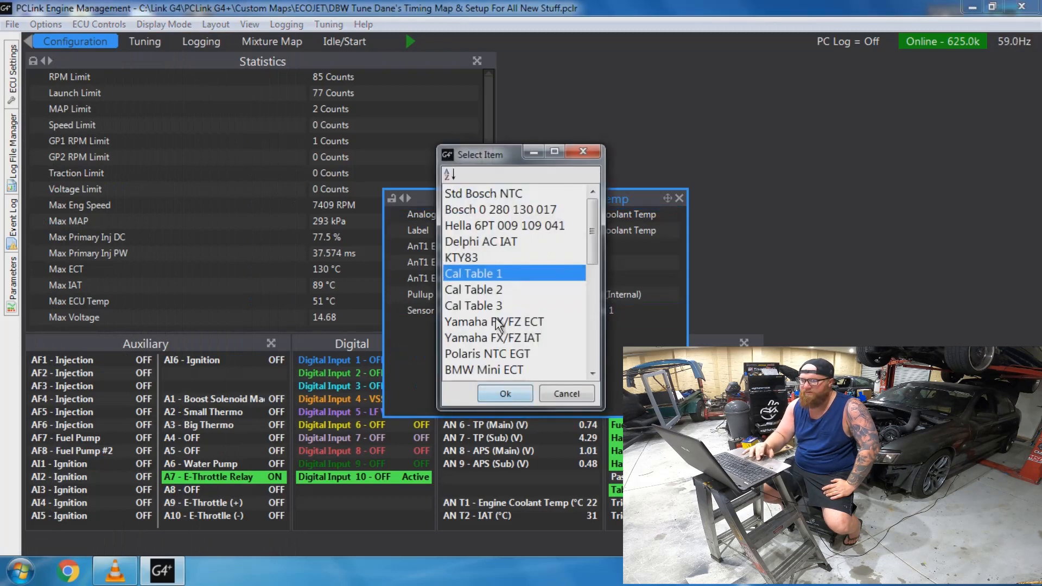
{"action": "left_click", "coordinate": [564, 393]}
{"action": "left_click", "coordinate": [679, 199]}
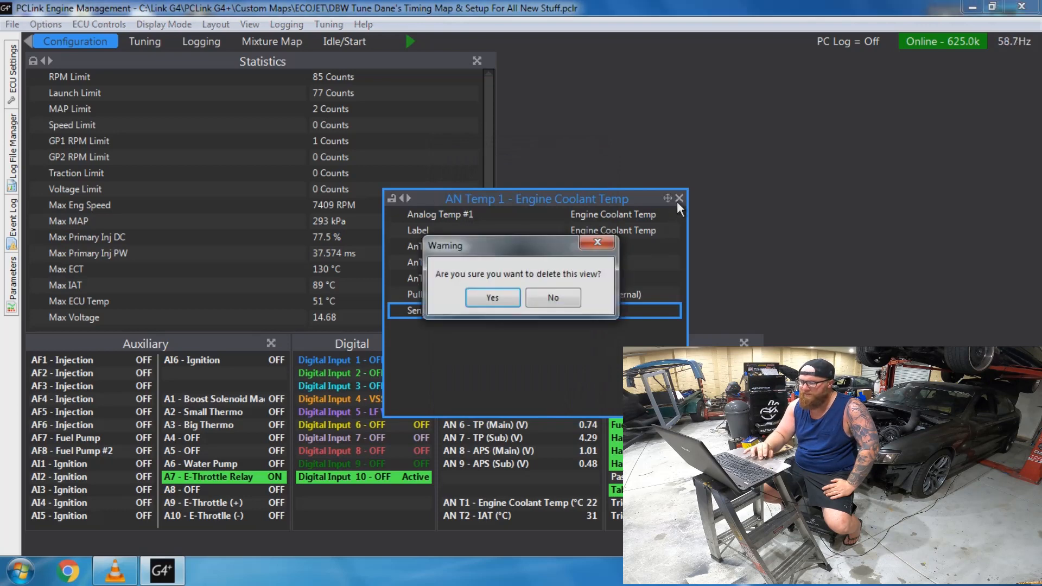
{"action": "left_click", "coordinate": [485, 299]}
Collapse the Analog Inputs, view the Trigger Setup settings under Triggers in the free area of the page, and delete that view
{"action": "mouse_move", "coordinate": [22, 86]}
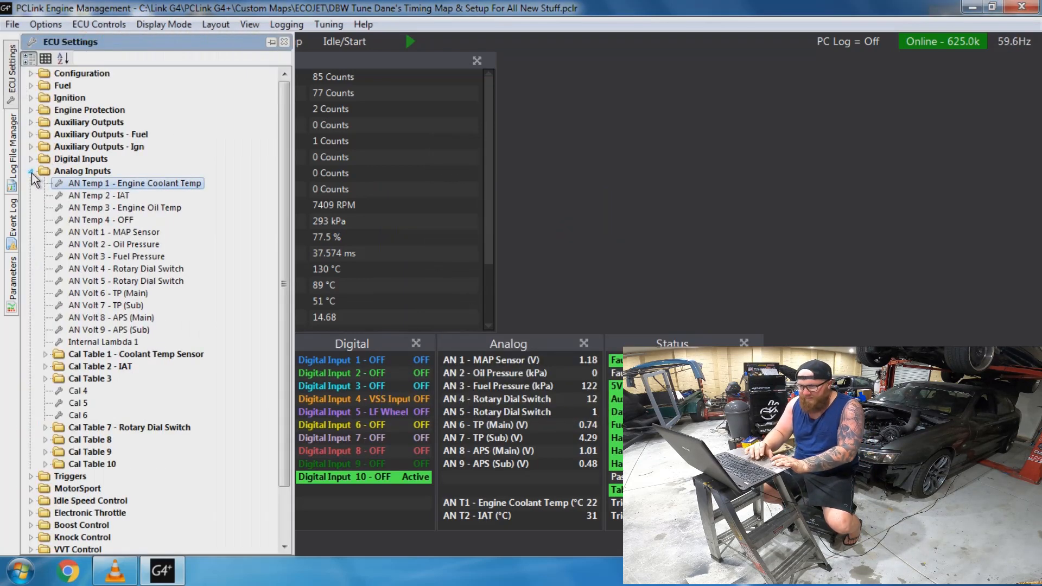
{"action": "left_click", "coordinate": [31, 171]}
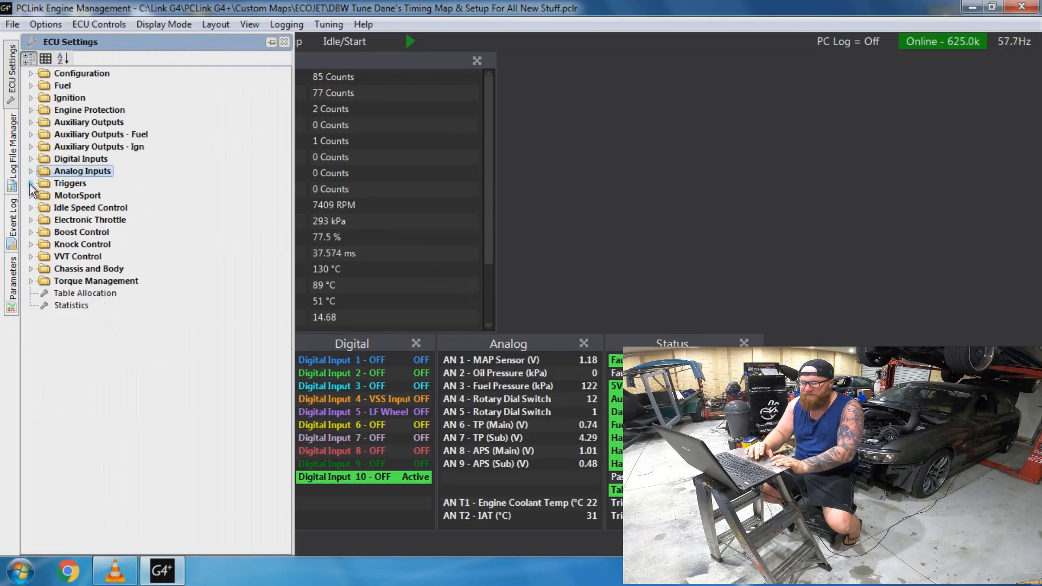
{"action": "left_click", "coordinate": [31, 184]}
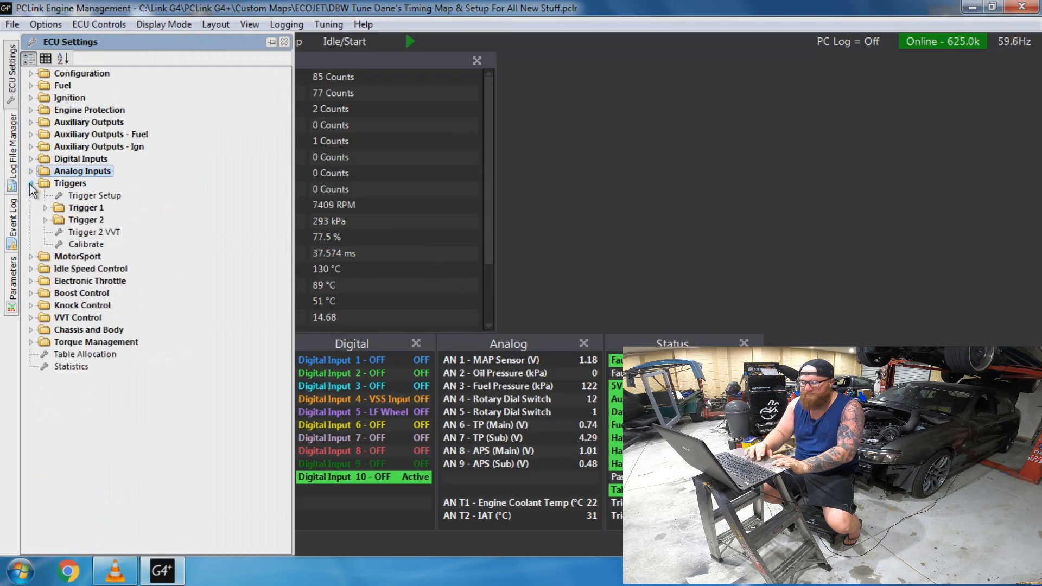
{"action": "double_click", "coordinate": [80, 197]}
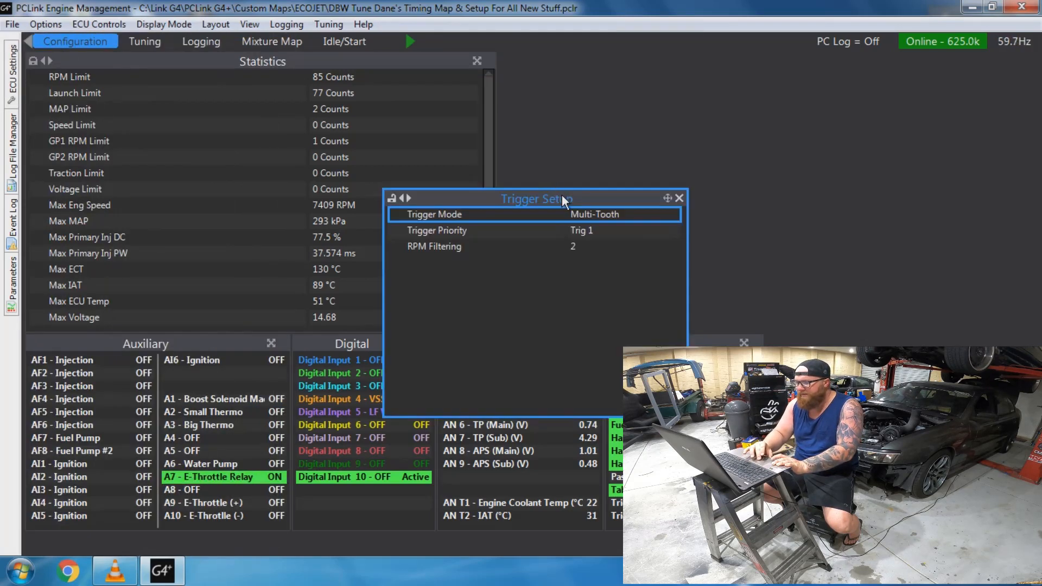
{"action": "left_click_drag", "start_coordinate": [563, 197], "coordinate": [724, 102]}
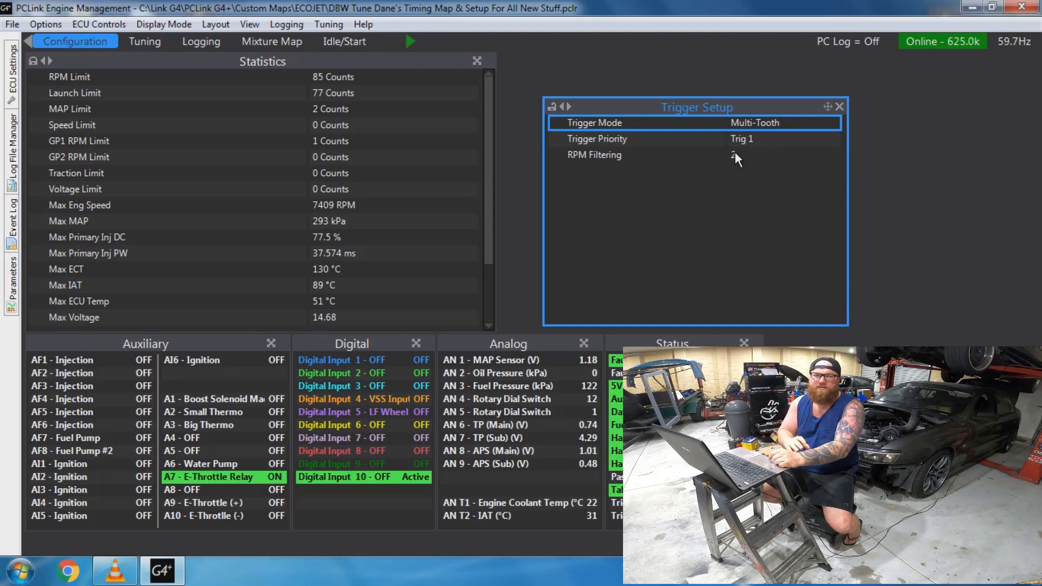
{"action": "left_click", "coordinate": [839, 106]}
{"action": "key", "text": "Return"}
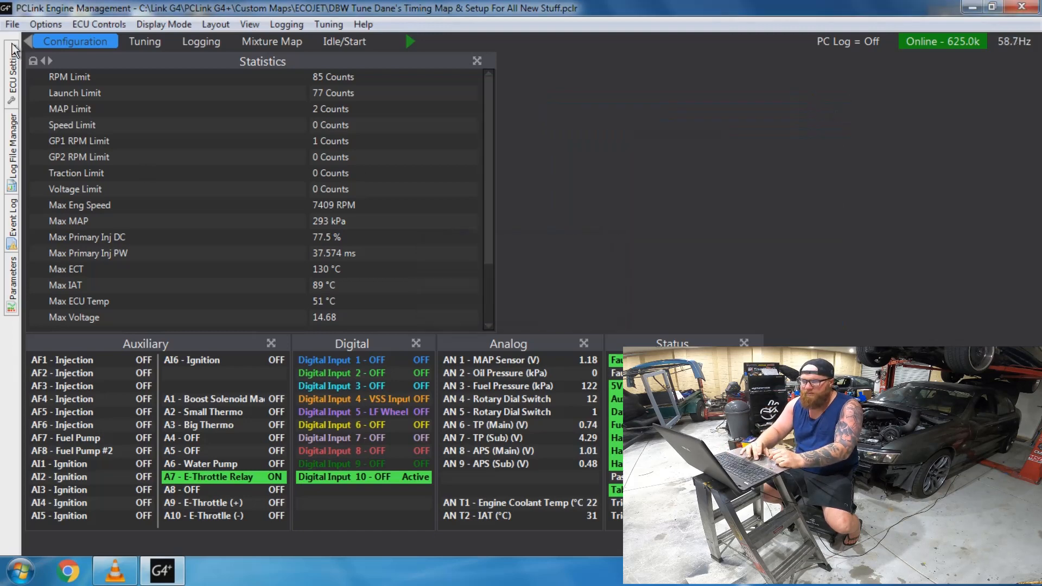
View the Trigger 1 settings in the free area of the page, review them down to the tooth count, and delete that view
{"action": "mouse_move", "coordinate": [11, 62]}
{"action": "left_click", "coordinate": [46, 208]}
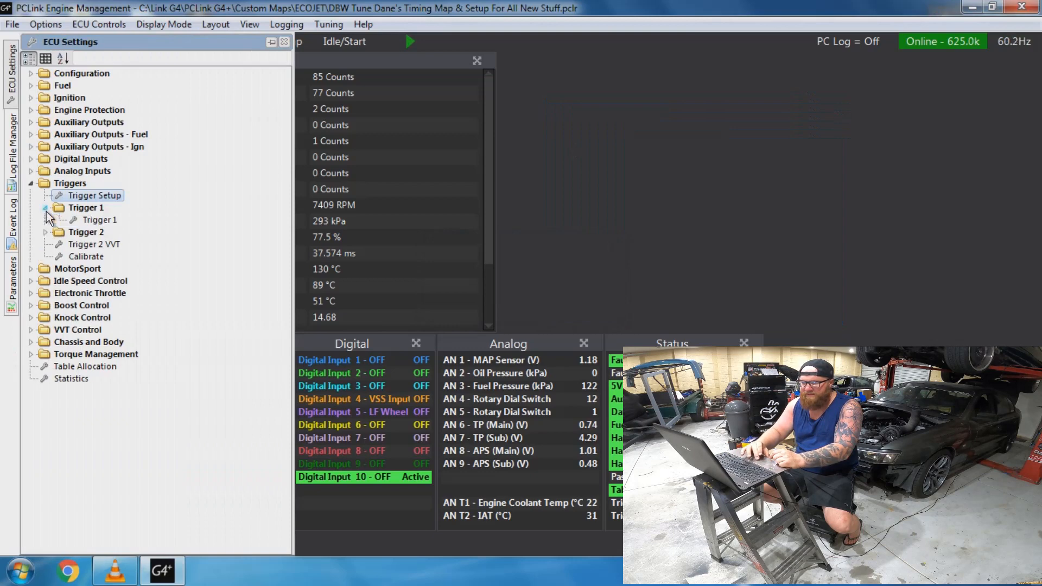
{"action": "double_click", "coordinate": [78, 221]}
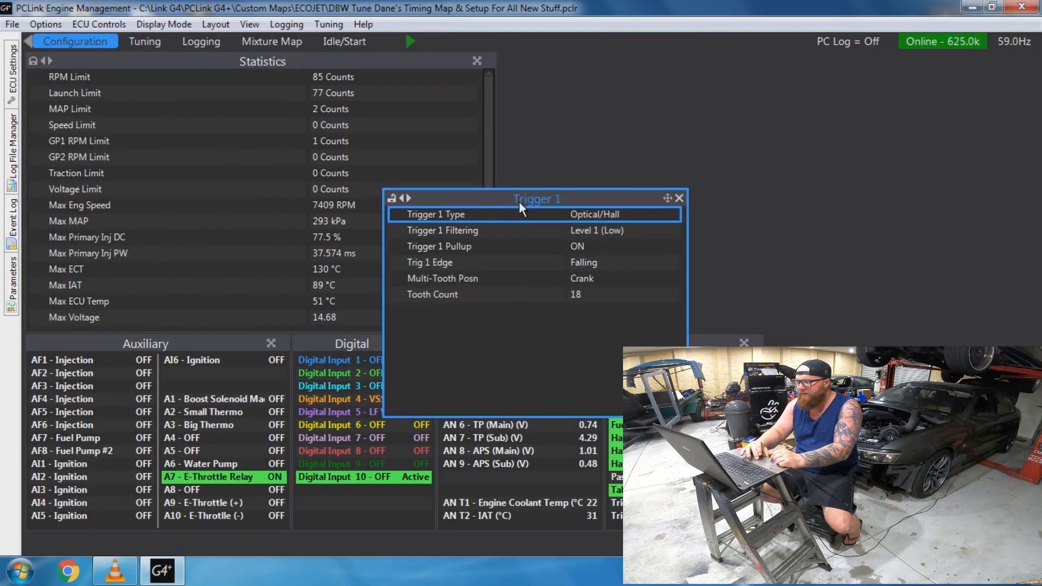
{"action": "left_click_drag", "start_coordinate": [519, 201], "coordinate": [668, 106]}
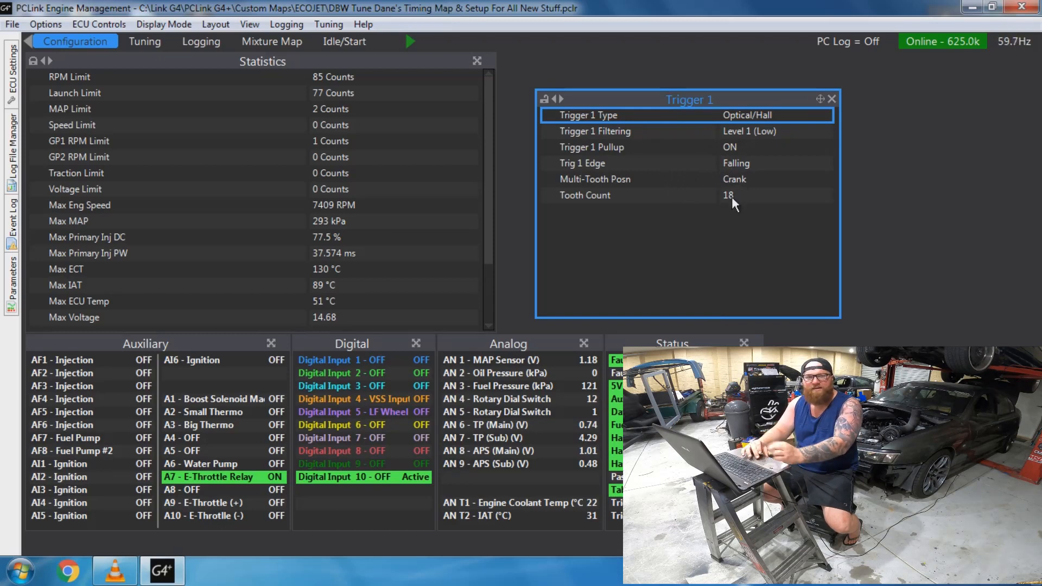
{"action": "left_click", "coordinate": [832, 99]}
{"action": "left_click", "coordinate": [495, 300]}
Collapse the Trigger 1 group, view the Trigger 2 settings including the sync mode in the free area, and delete that view
{"action": "mouse_move", "coordinate": [13, 85]}
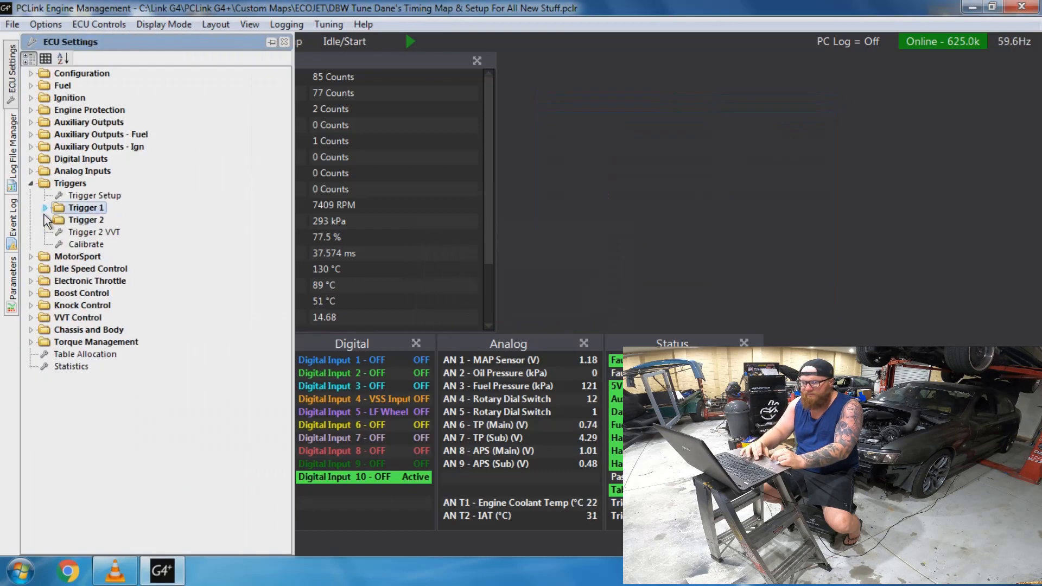
{"action": "left_click", "coordinate": [45, 232]}
{"action": "double_click", "coordinate": [84, 243]}
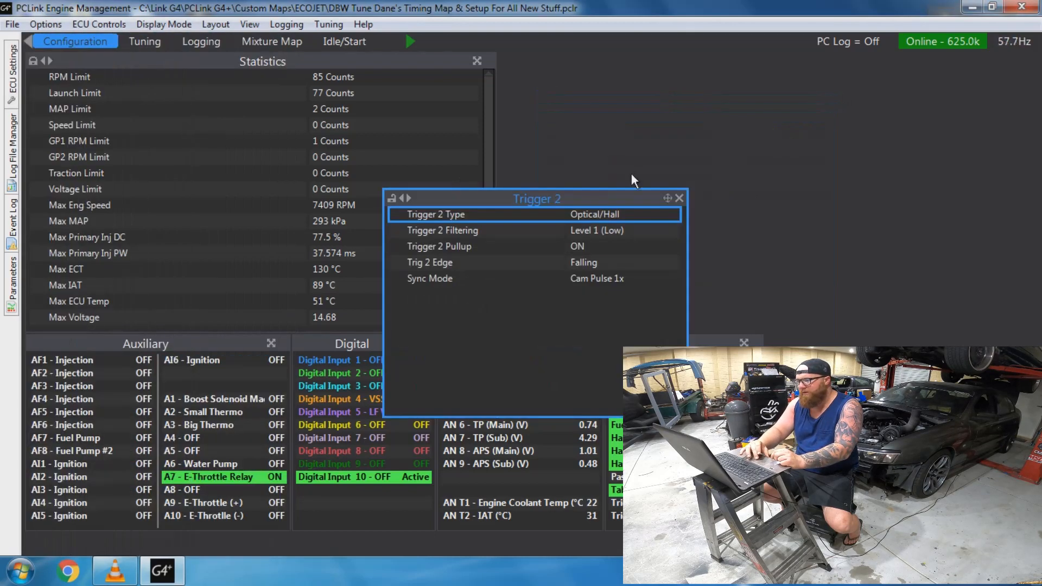
{"action": "left_click_drag", "start_coordinate": [620, 196], "coordinate": [780, 77]}
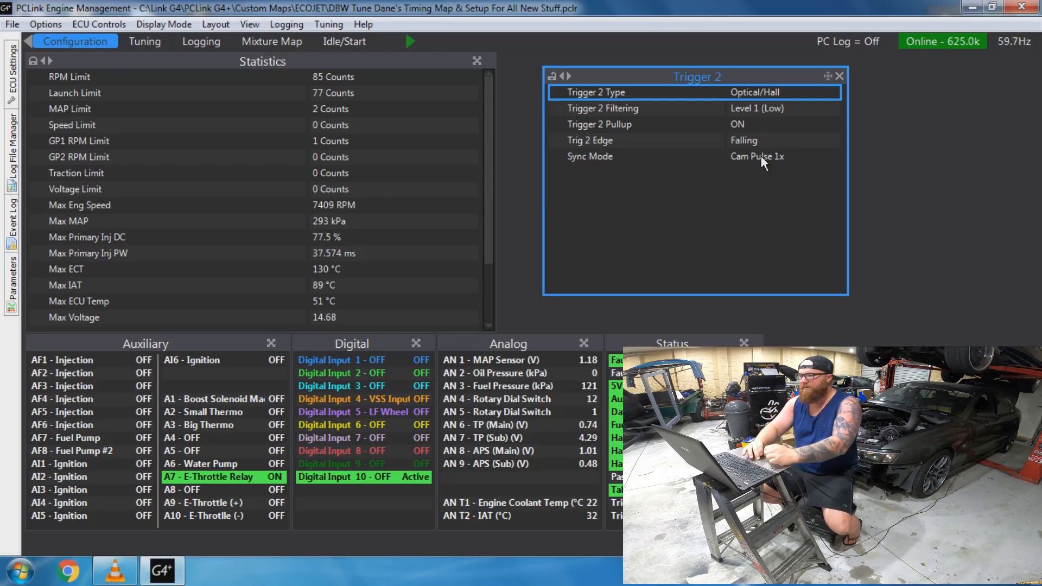
{"action": "left_click", "coordinate": [840, 76]}
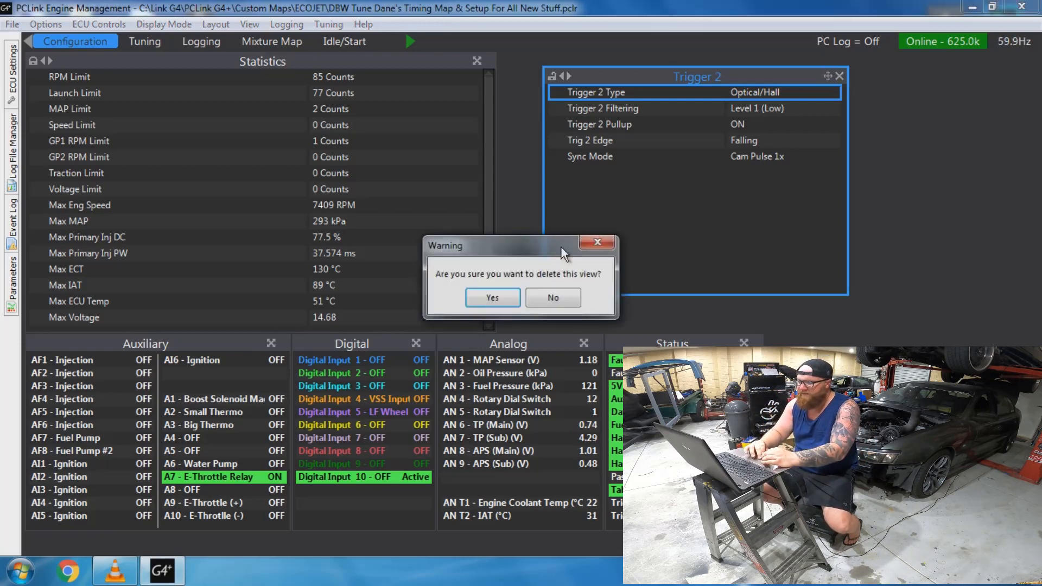
{"action": "left_click", "coordinate": [504, 298]}
View the trigger Calibrate settings in the free area, review the trigger offset and base timing entries, and delete that view
{"action": "left_click", "coordinate": [14, 99]}
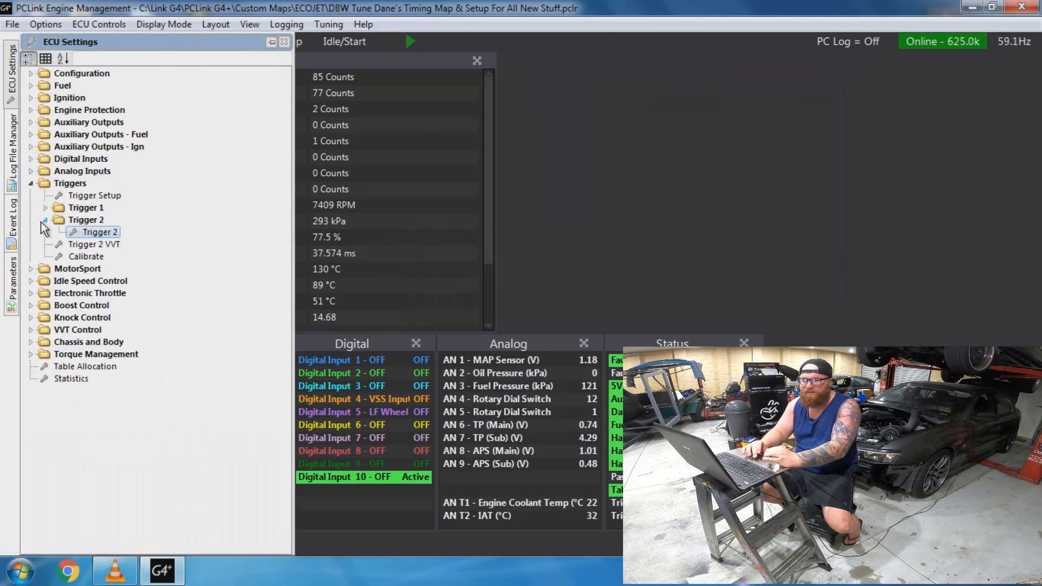
{"action": "left_click", "coordinate": [92, 257]}
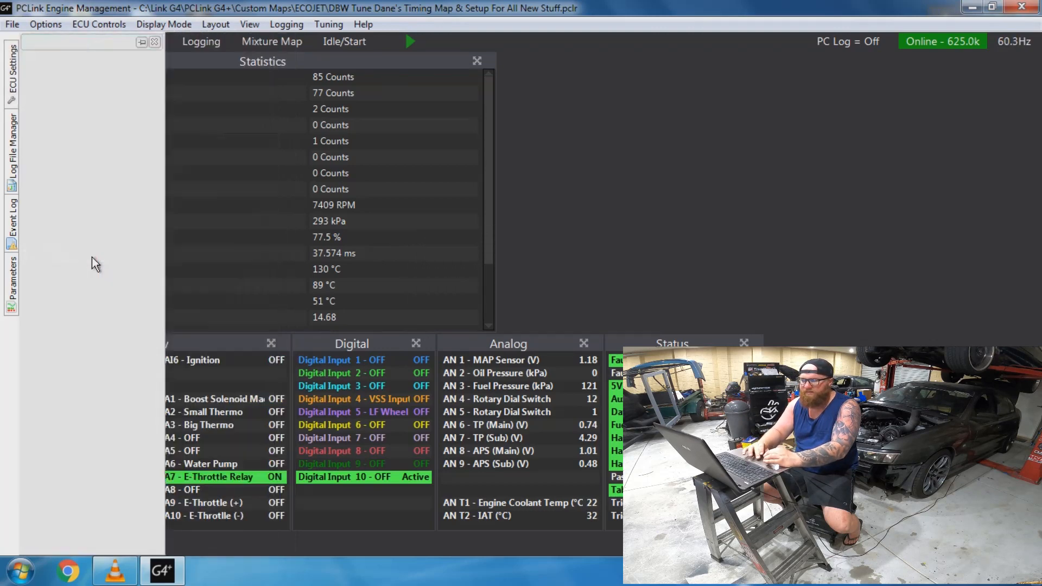
{"action": "left_click_drag", "start_coordinate": [555, 200], "coordinate": [698, 97]}
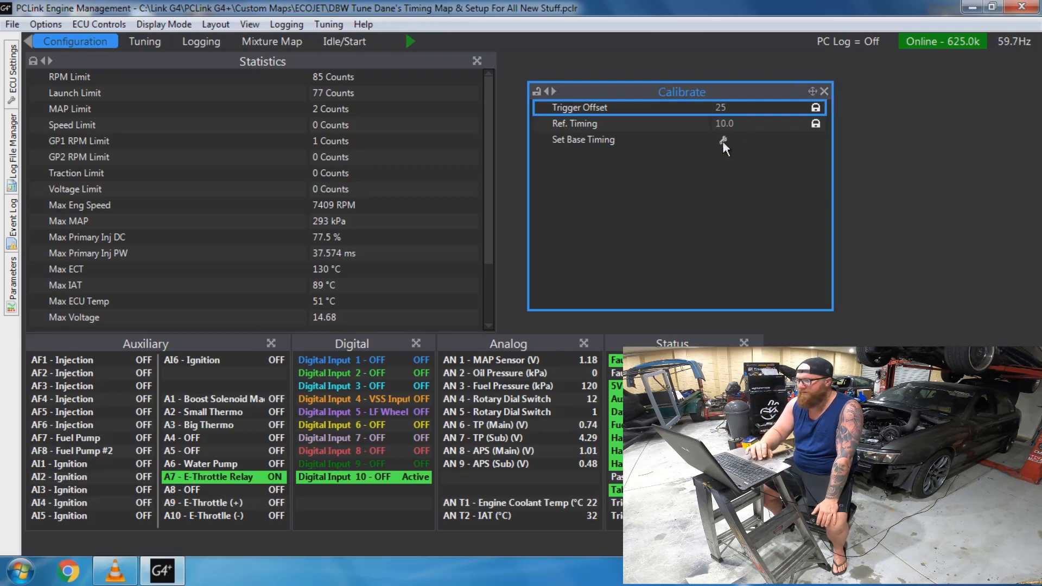
{"action": "left_click", "coordinate": [824, 92]}
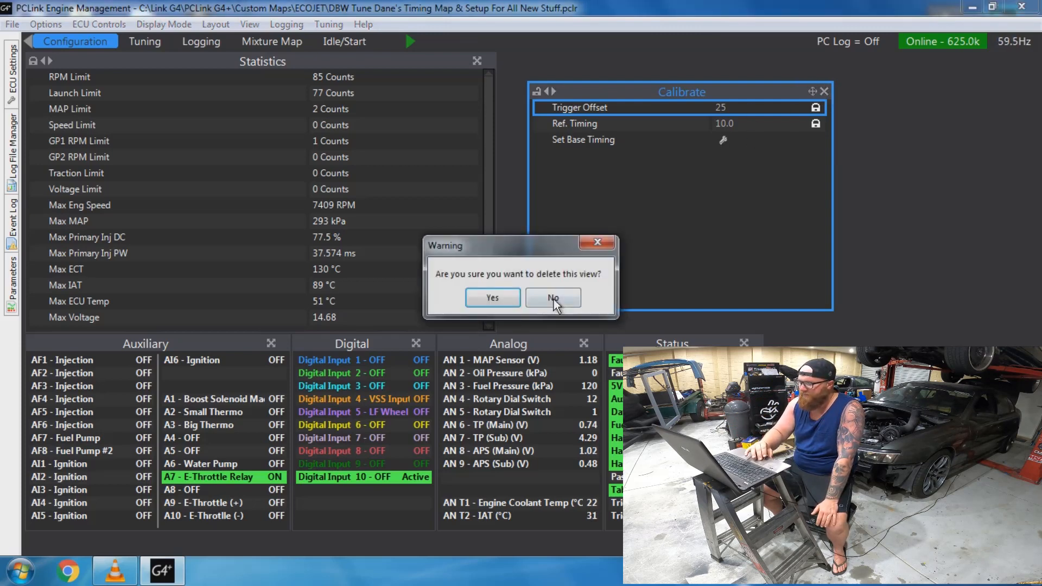
{"action": "left_click", "coordinate": [495, 300]}
Collapse the Triggers, expand MotorSport, and check the contents of its Anti-Lag group before collapsing that group
{"action": "mouse_move", "coordinate": [11, 82]}
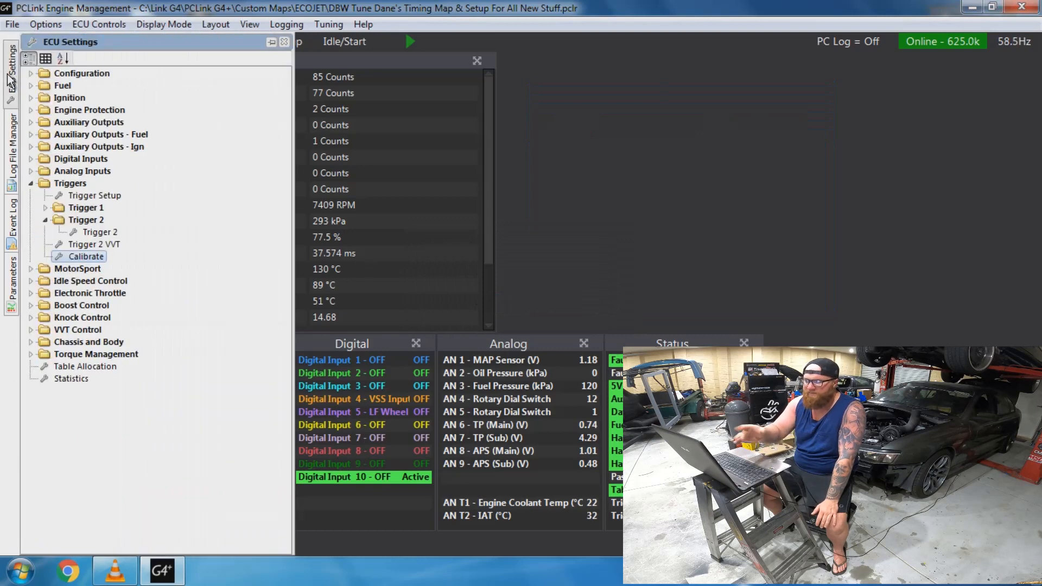
{"action": "left_click", "coordinate": [31, 183]}
{"action": "left_click", "coordinate": [31, 196]}
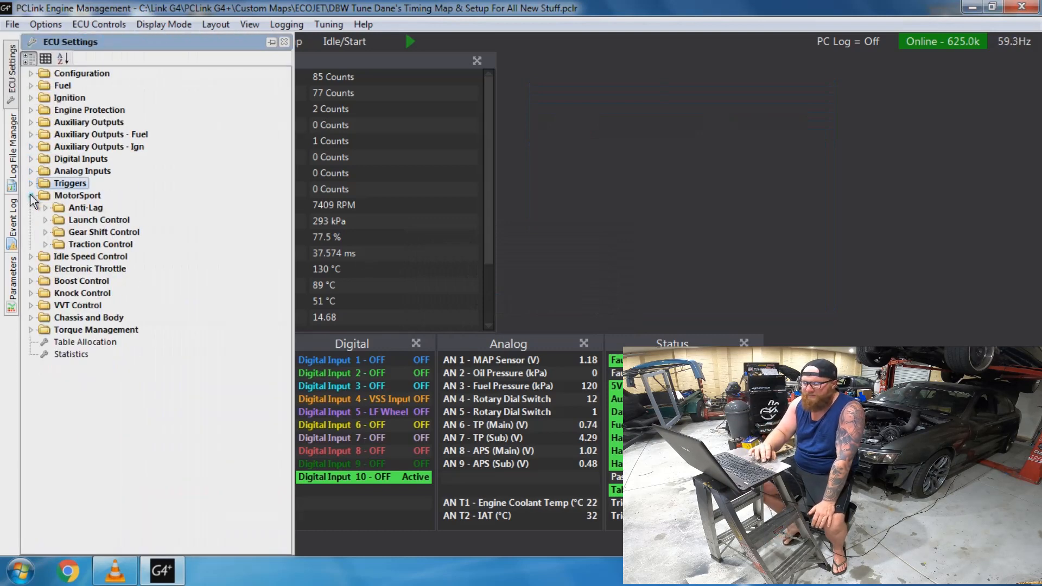
{"action": "left_click", "coordinate": [46, 208]}
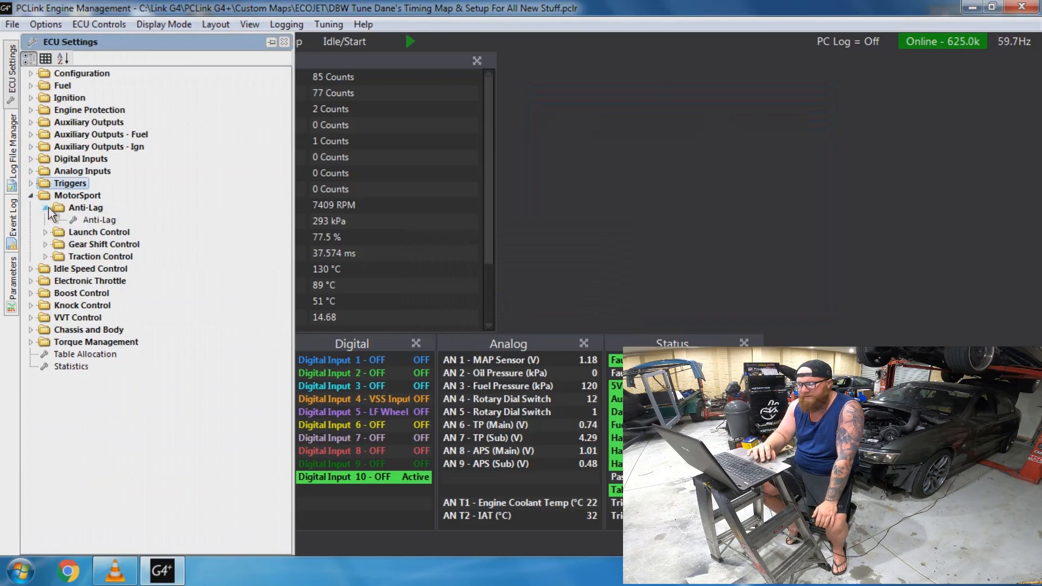
{"action": "left_click", "coordinate": [47, 208]}
Review and collapse the Launch Control and Gear Shift Control groups under MotorSport, and list the Traction Control items
{"action": "left_click", "coordinate": [46, 220]}
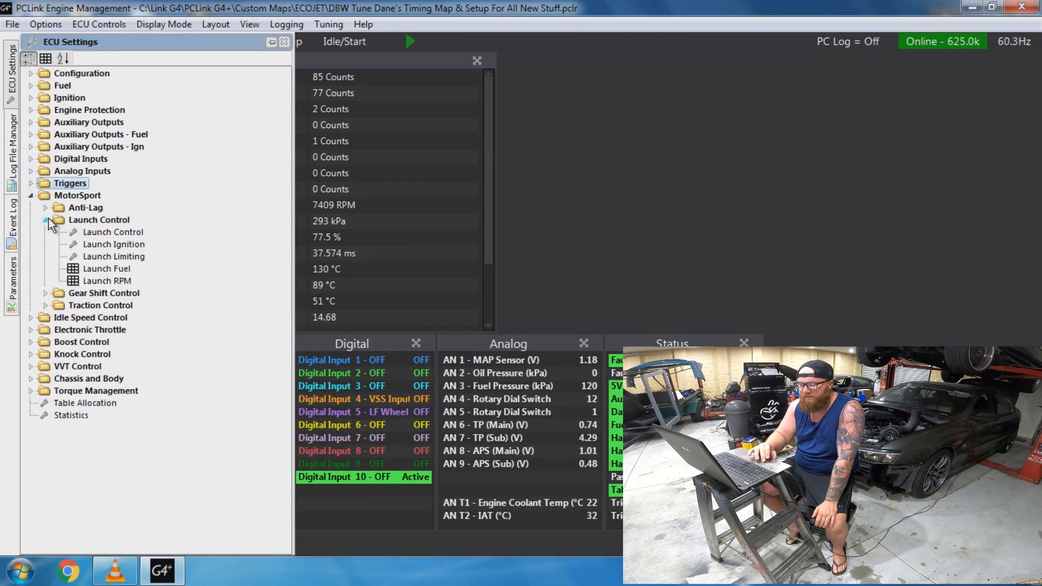
{"action": "left_click", "coordinate": [45, 220]}
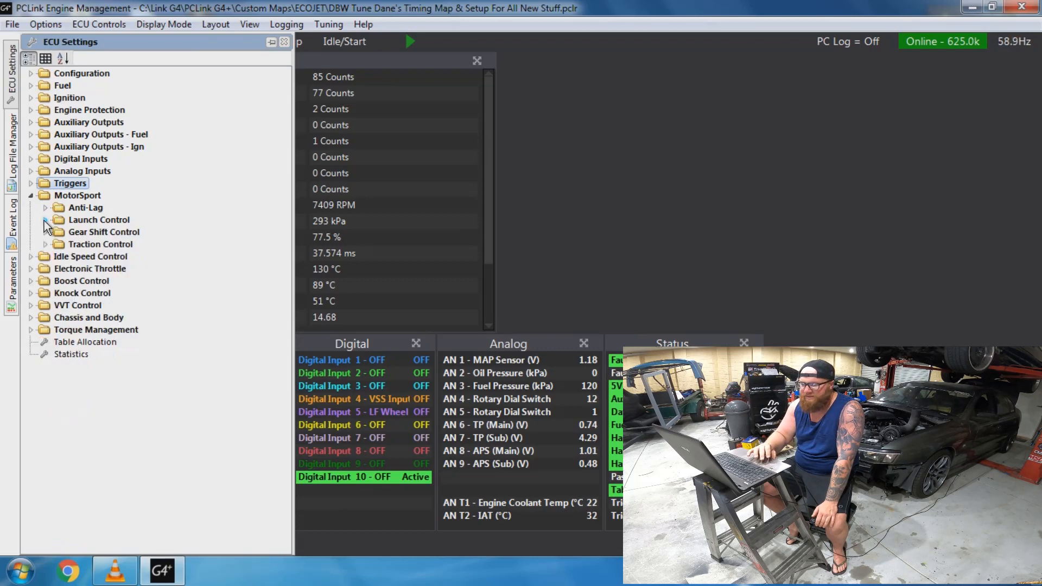
{"action": "left_click", "coordinate": [46, 232]}
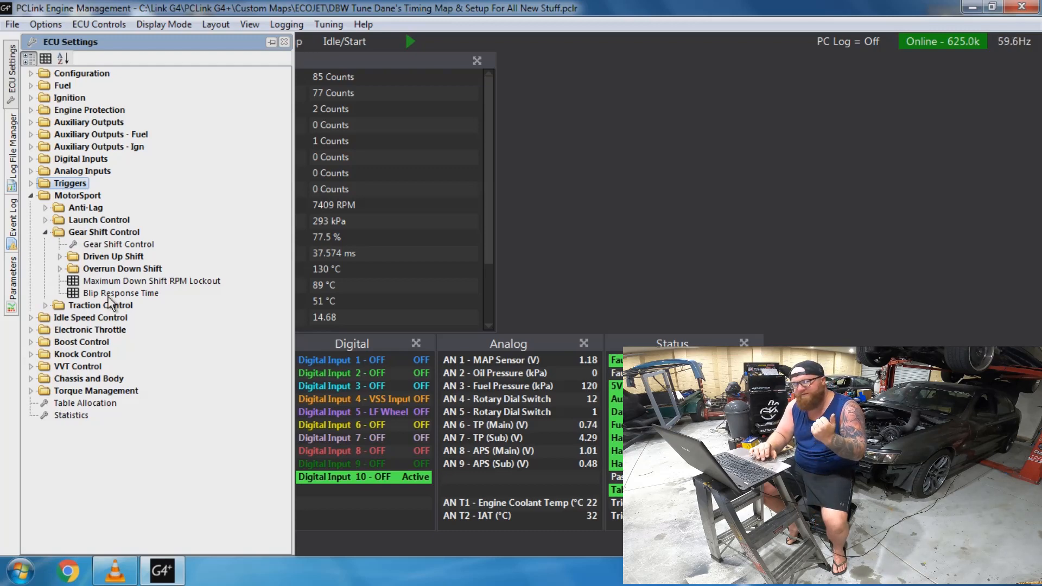
{"action": "left_click", "coordinate": [46, 232]}
{"action": "left_click", "coordinate": [46, 245]}
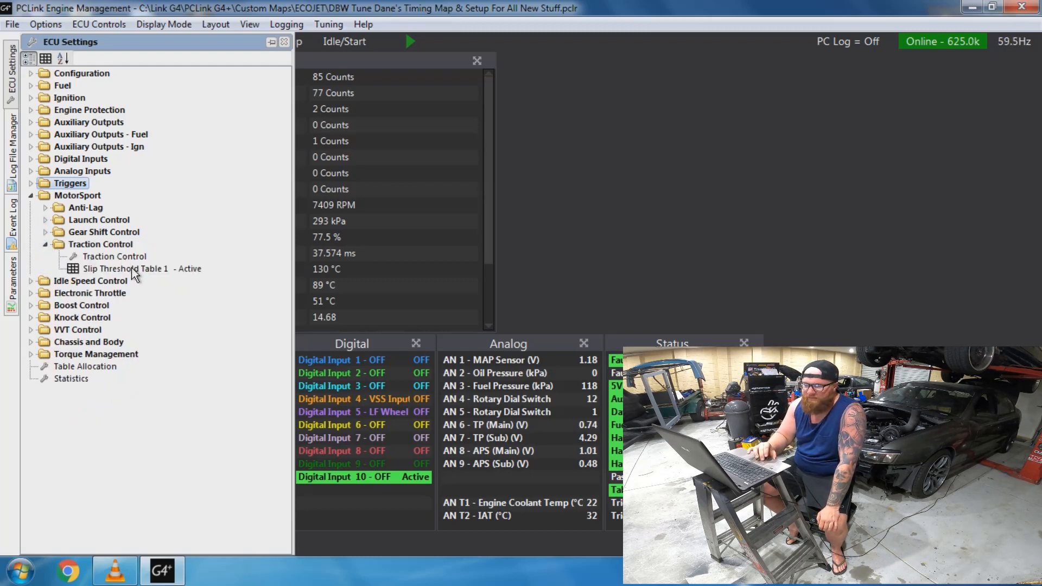
Collapse the Traction Control and MotorSport groups, and check the contents of Idle Speed Control before collapsing it
{"action": "left_click", "coordinate": [47, 245]}
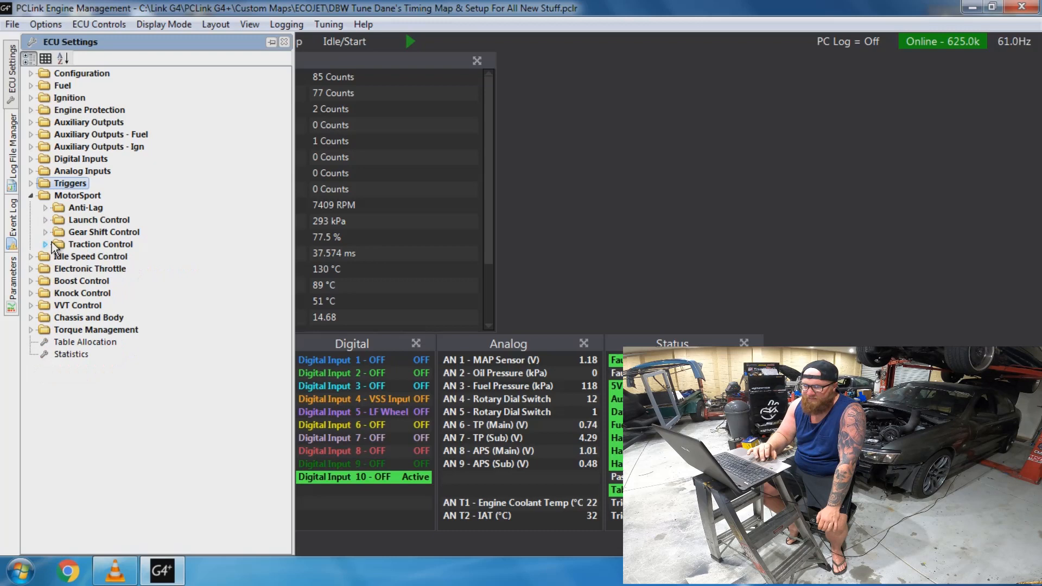
{"action": "left_click", "coordinate": [31, 195]}
{"action": "left_click", "coordinate": [31, 208]}
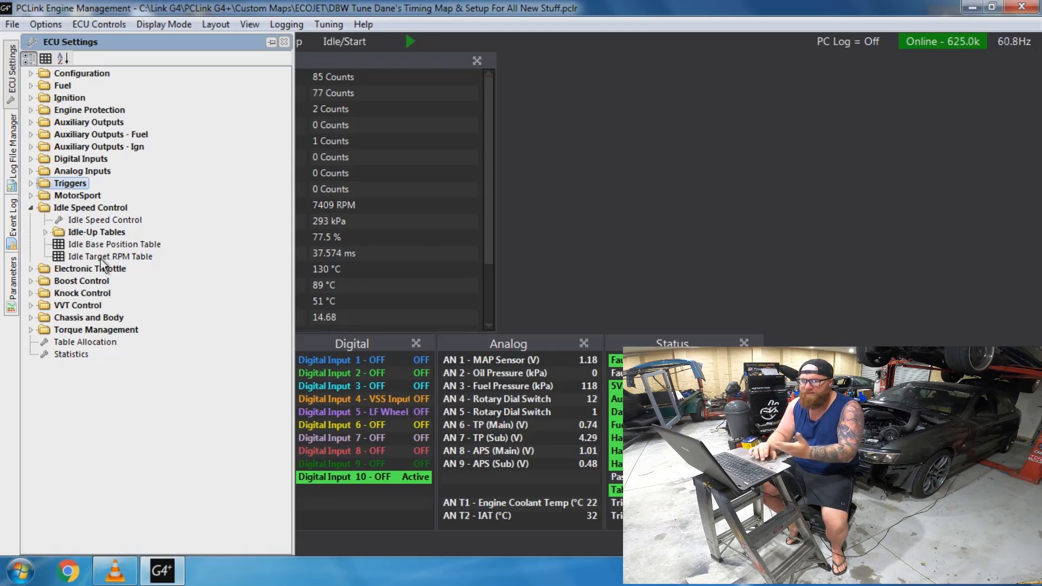
{"action": "left_click", "coordinate": [31, 208]}
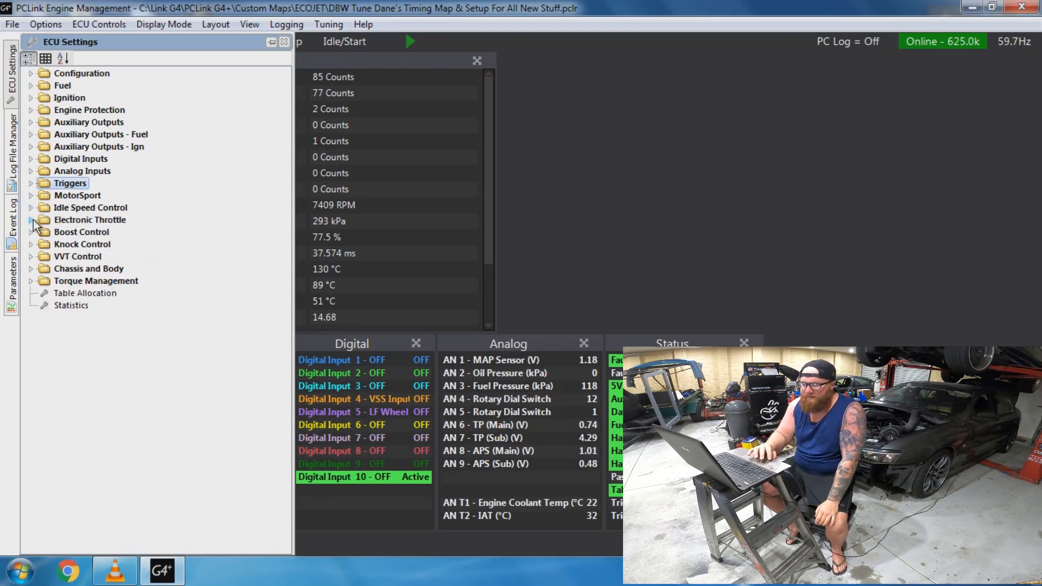
Check the contents of the Electronic Throttle and Boost Control groups in the ECU settings, collapsing each one
{"action": "left_click", "coordinate": [31, 220]}
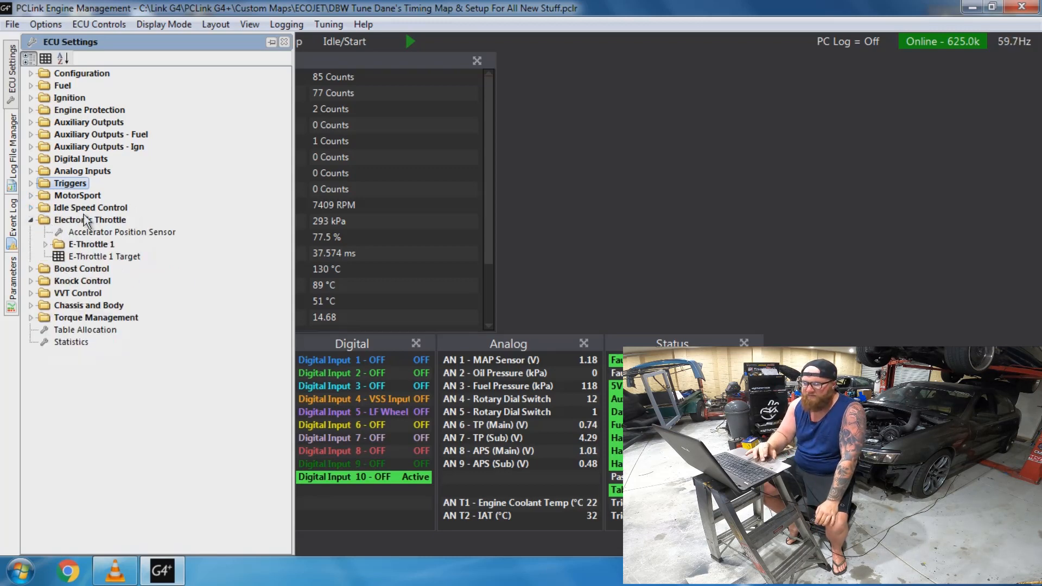
{"action": "left_click", "coordinate": [30, 219]}
{"action": "left_click", "coordinate": [31, 232]}
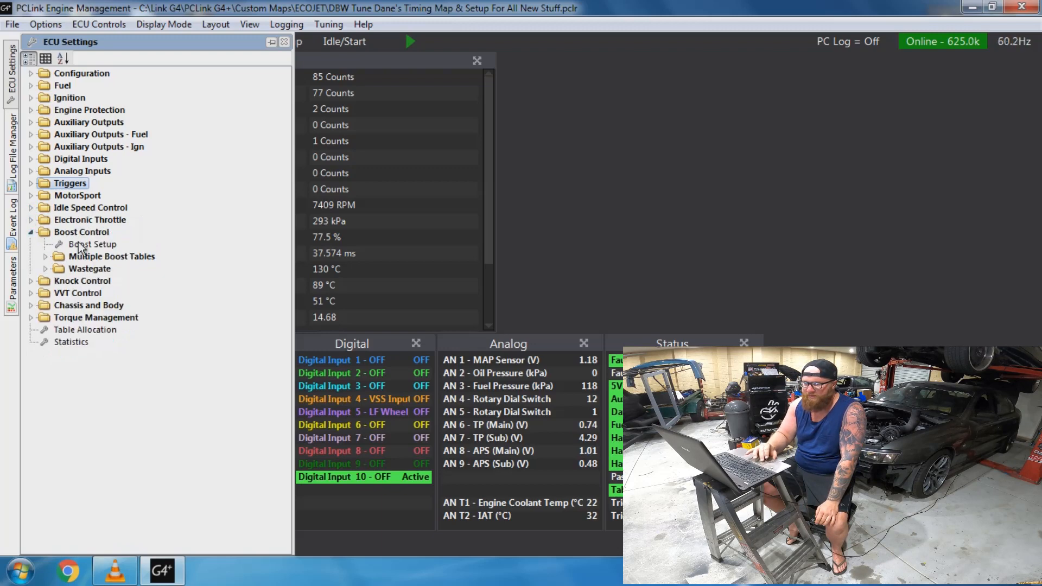
{"action": "left_click", "coordinate": [31, 232]}
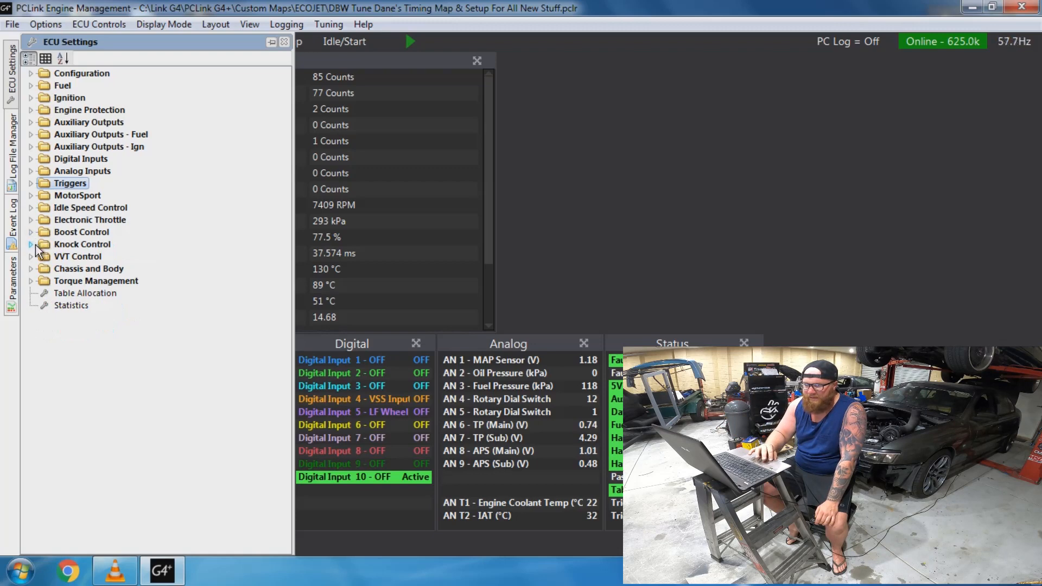
Briefly expand and collapse the Knock Control and VVT Control groups in the ECU settings
{"action": "left_click", "coordinate": [32, 244]}
{"action": "left_click", "coordinate": [31, 245]}
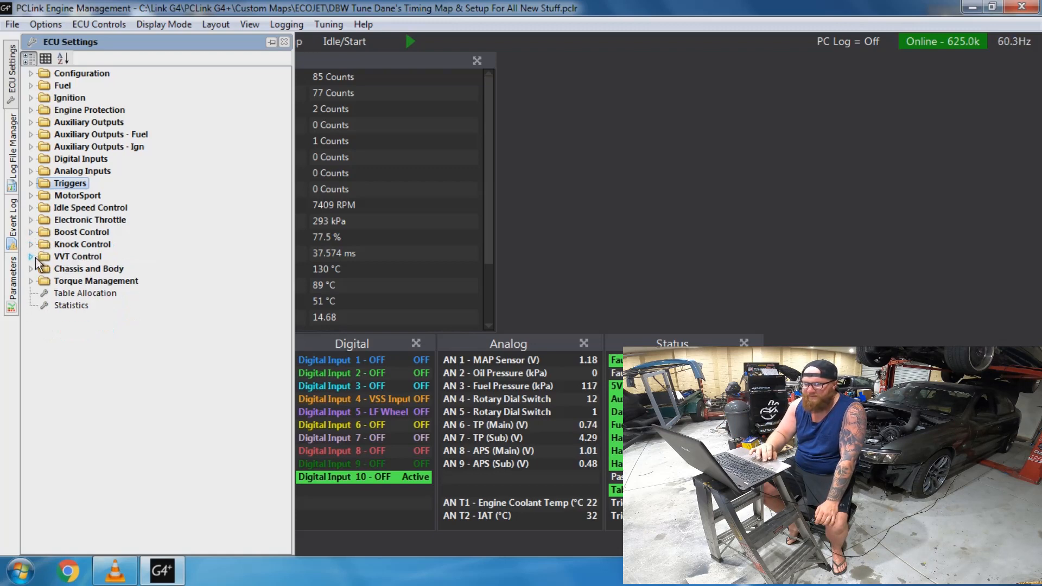
{"action": "left_click", "coordinate": [31, 257]}
{"action": "left_click", "coordinate": [32, 257]}
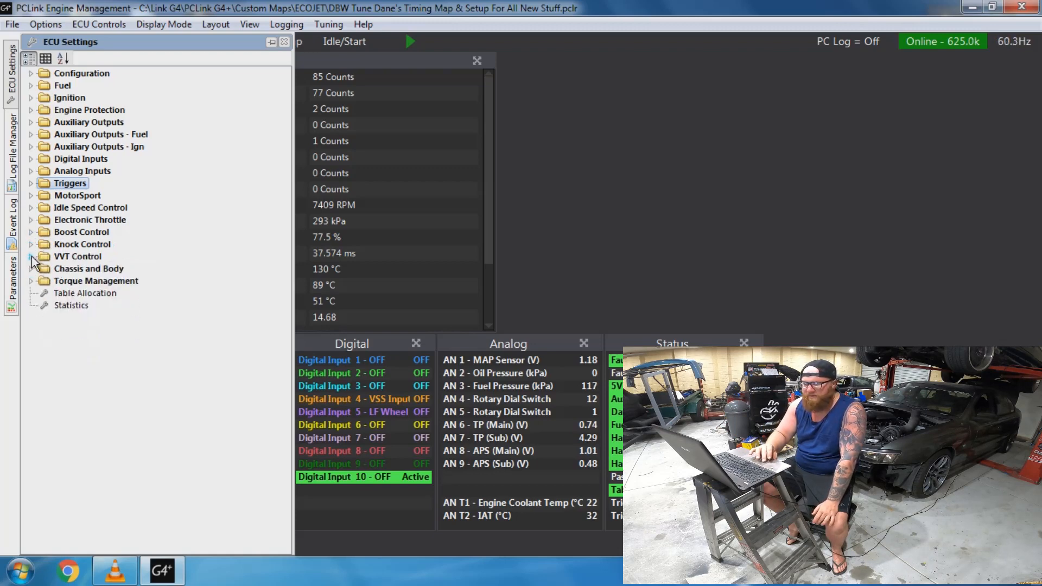
Review and collapse the Chassis and Body and Torque Management groups, and hide the ECU settings tree
{"action": "left_click", "coordinate": [31, 269]}
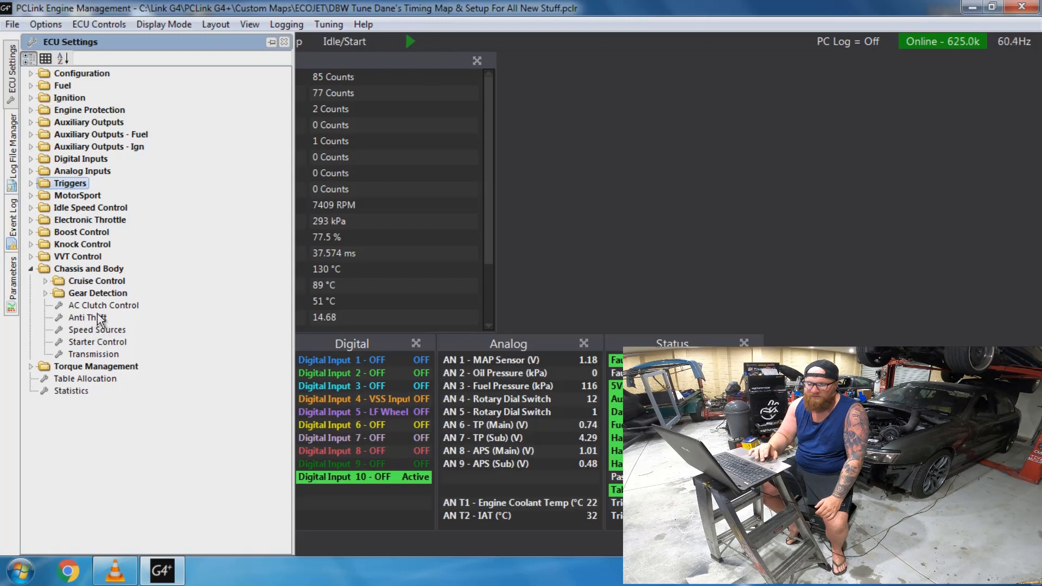
{"action": "left_click", "coordinate": [31, 269]}
{"action": "left_click", "coordinate": [31, 281]}
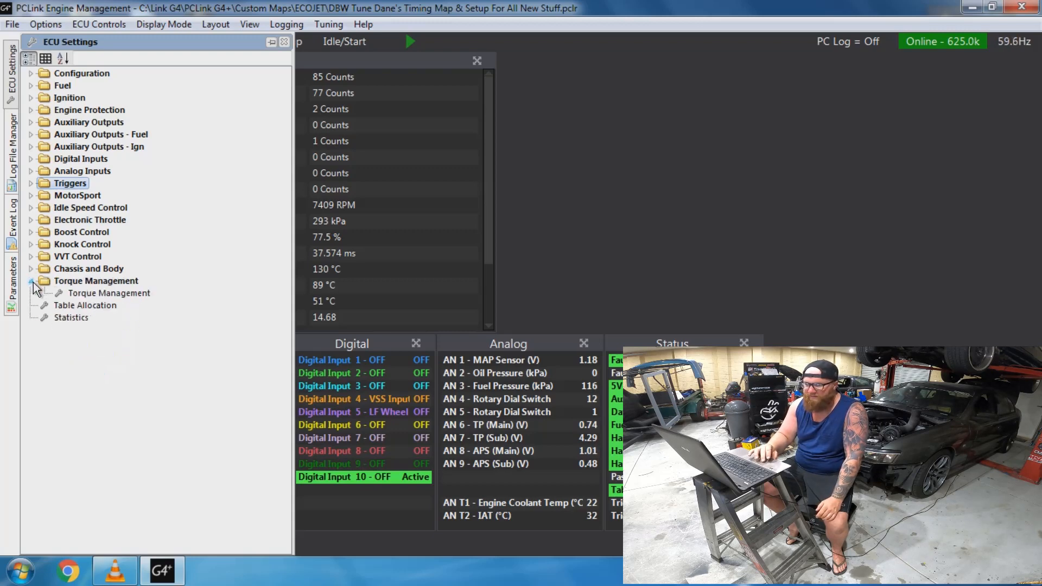
{"action": "left_click", "coordinate": [31, 281]}
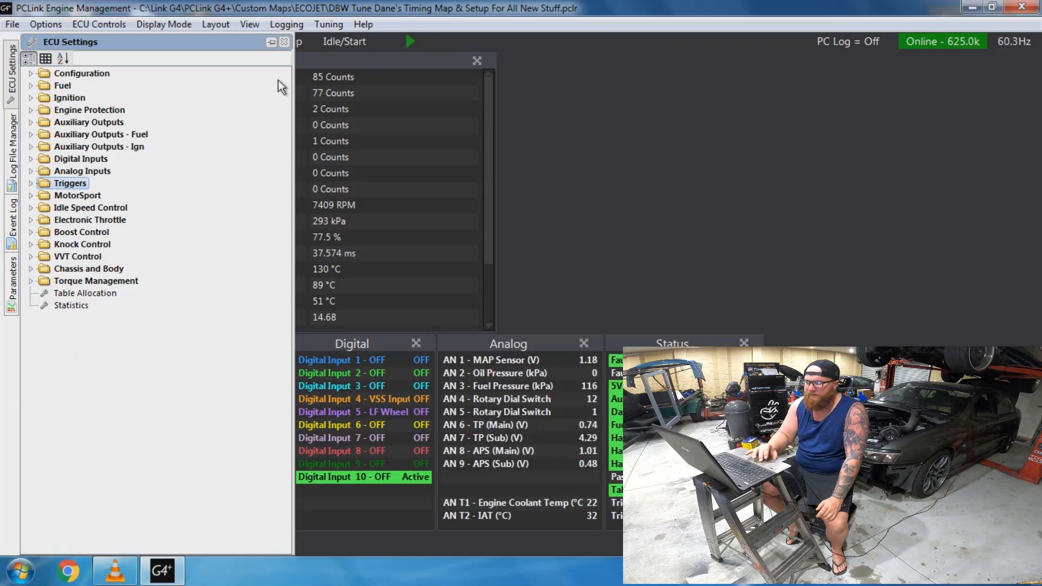
{"action": "left_click", "coordinate": [287, 46]}
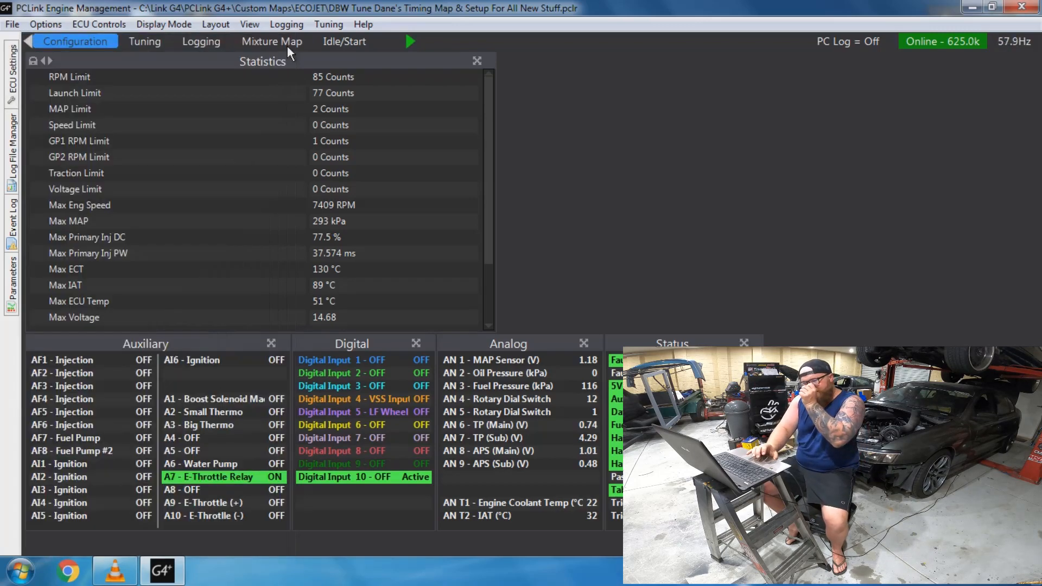
Review the Tuning page with its fuel and ignition tables, the available ECU control commands and the Configuration page
{"action": "left_click", "coordinate": [140, 42]}
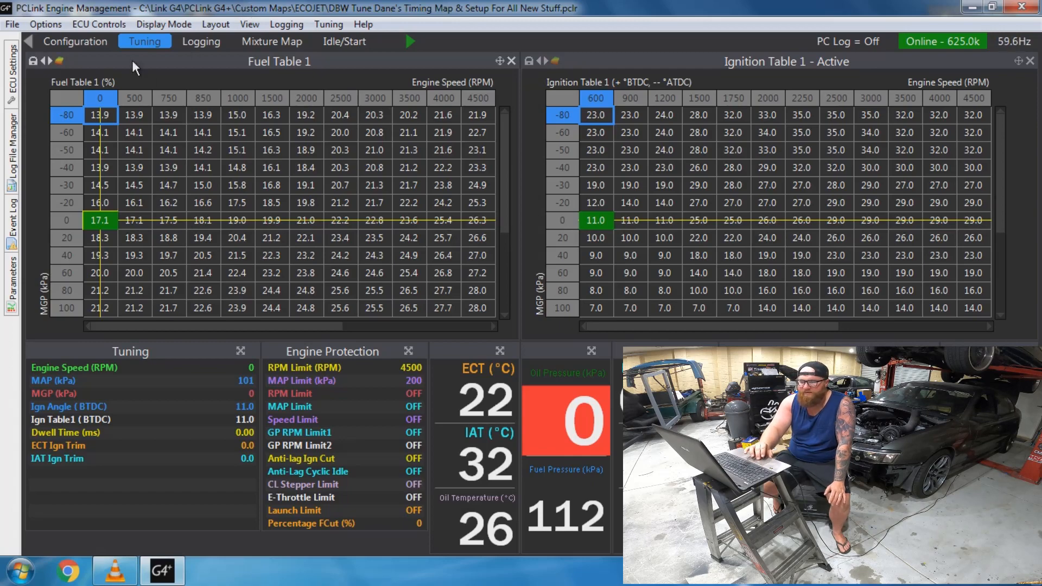
{"action": "left_click", "coordinate": [89, 24]}
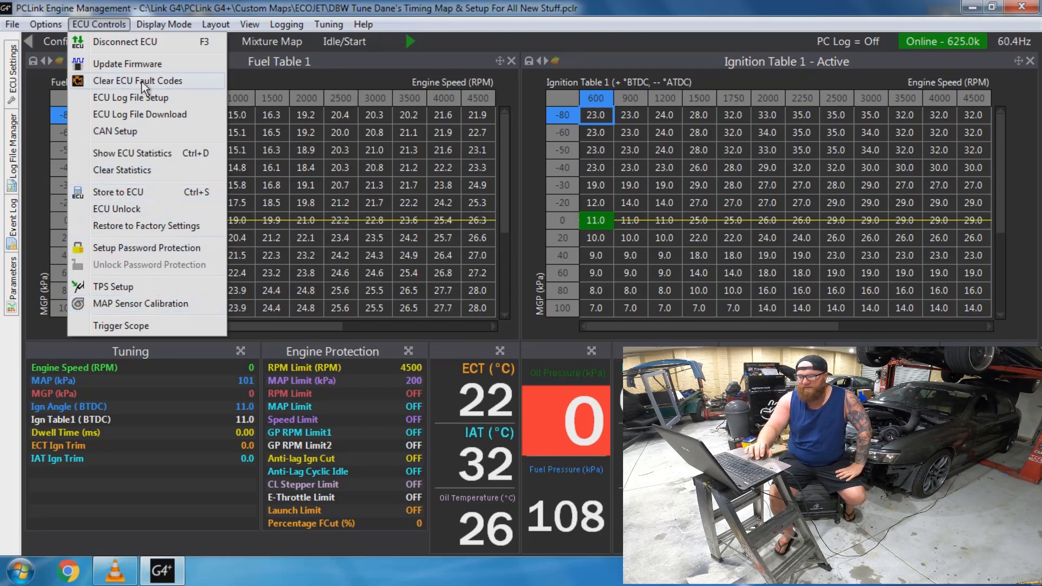
{"action": "left_click", "coordinate": [118, 25]}
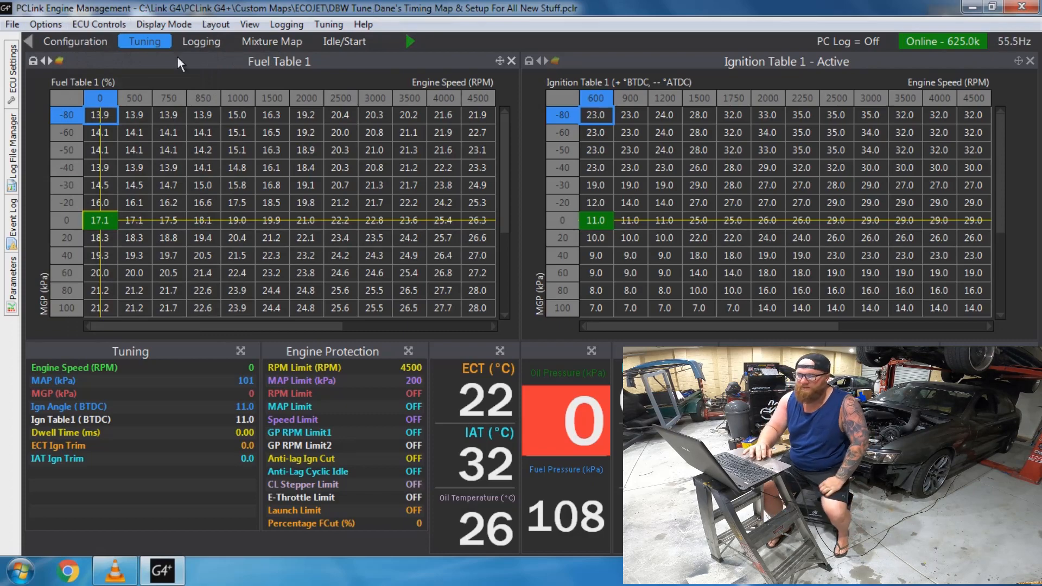
{"action": "left_click", "coordinate": [86, 41]}
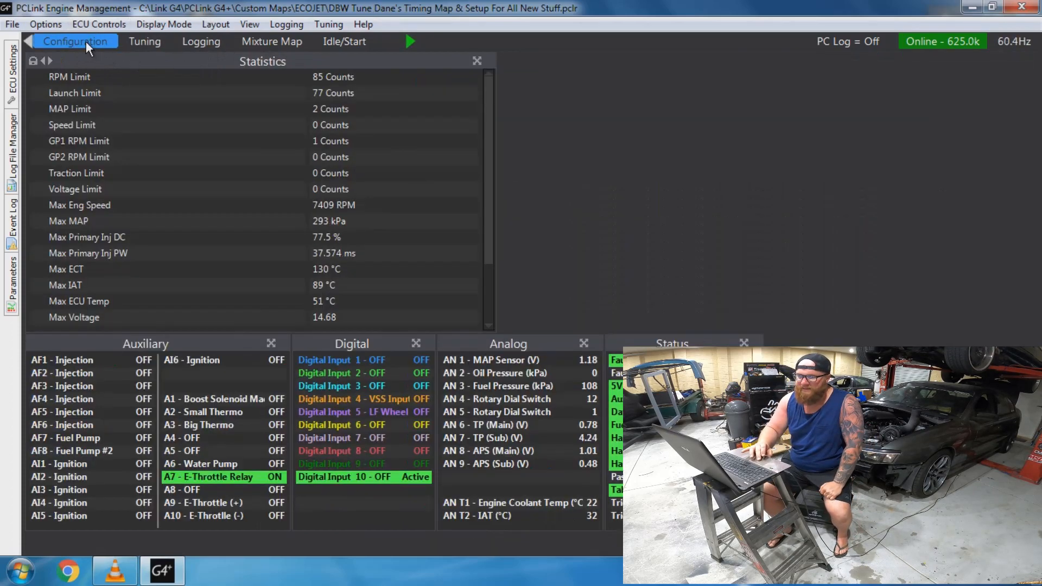
{"action": "left_click", "coordinate": [151, 44]}
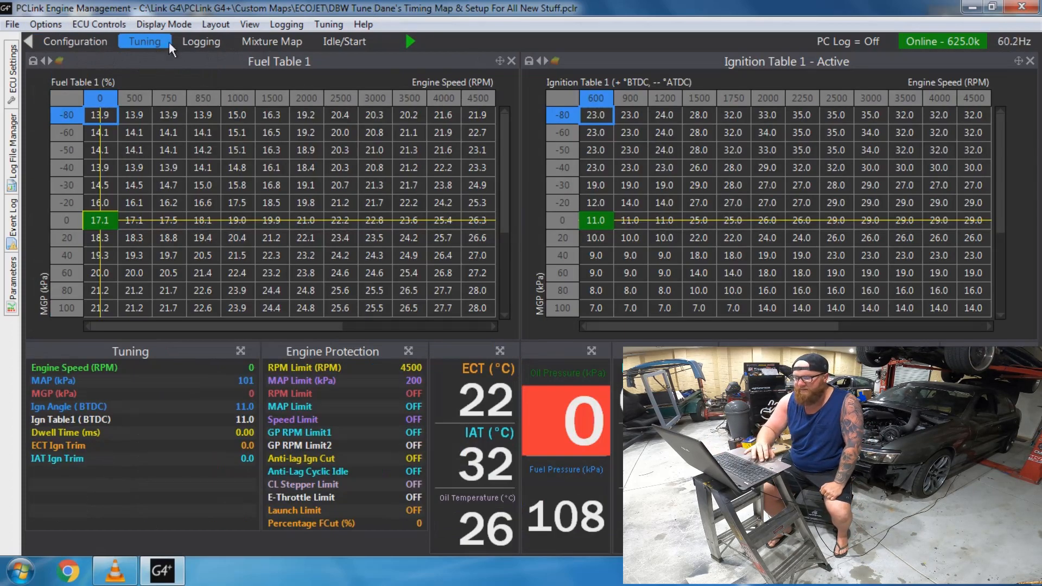
Show the Logging page and open the First Start log file from the Logs folder
{"action": "left_click", "coordinate": [198, 42]}
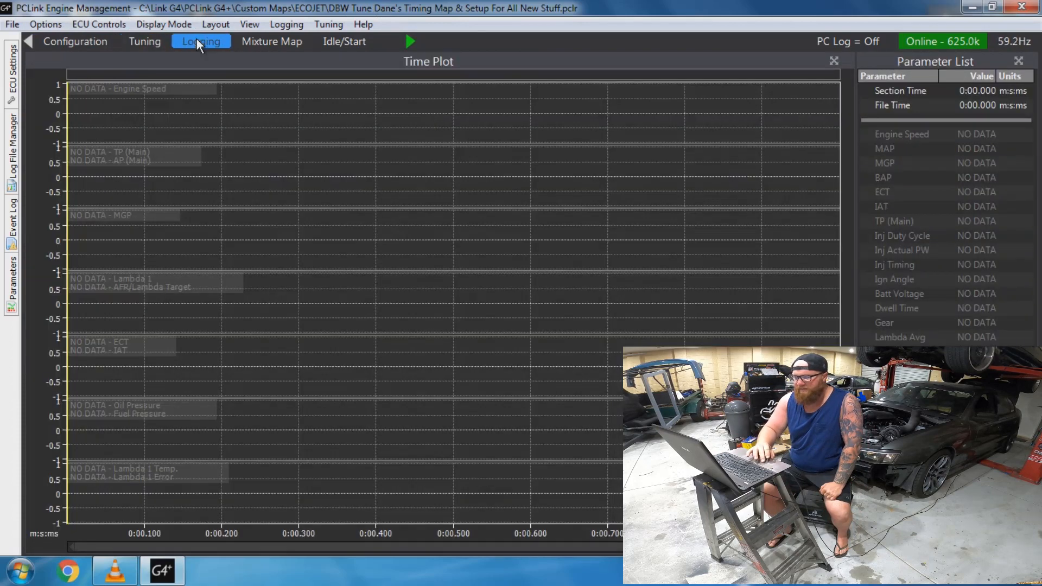
{"action": "left_click", "coordinate": [295, 25]}
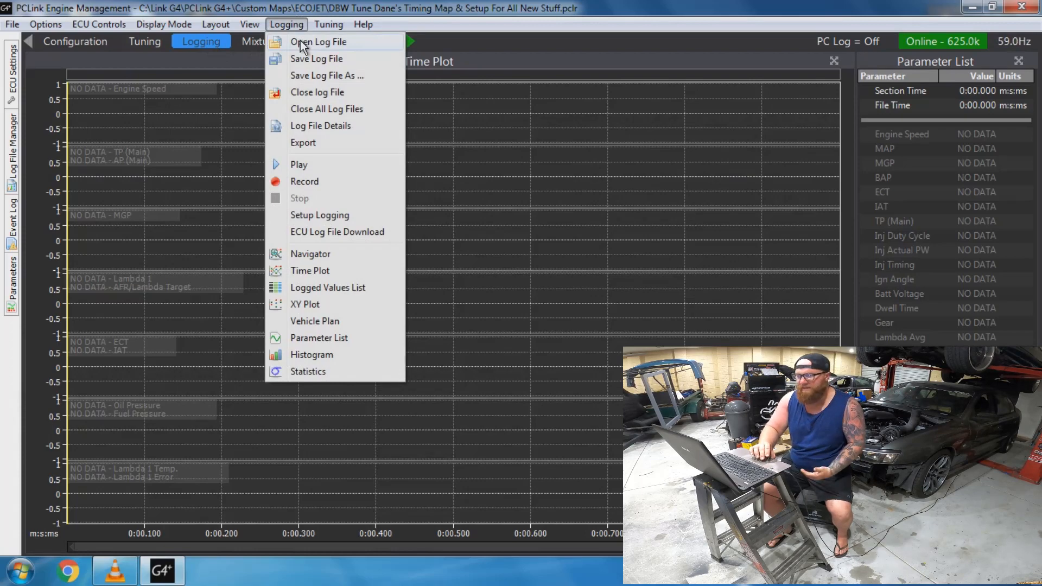
{"action": "left_click", "coordinate": [304, 43]}
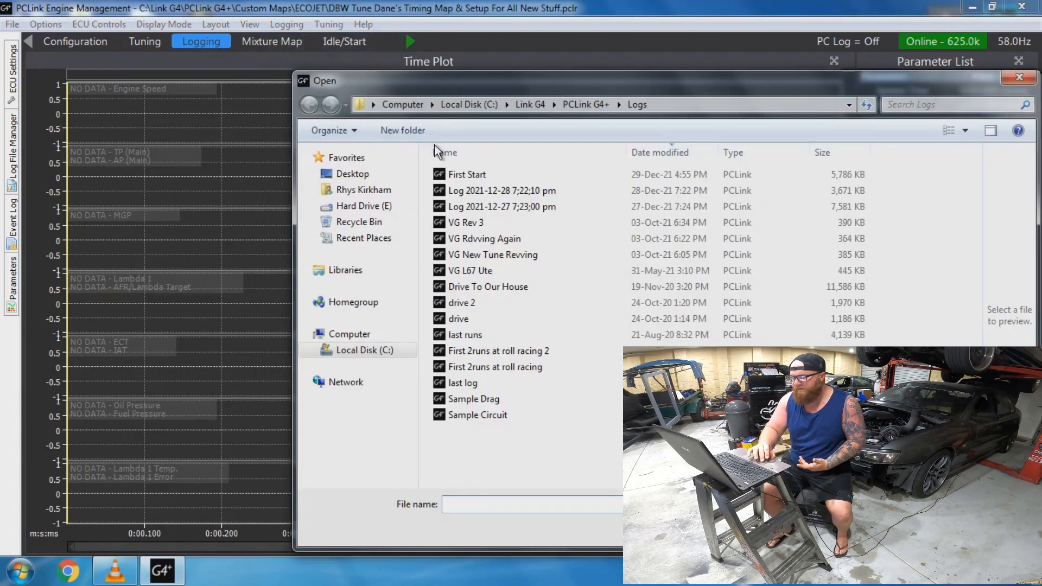
{"action": "double_click", "coordinate": [475, 174]}
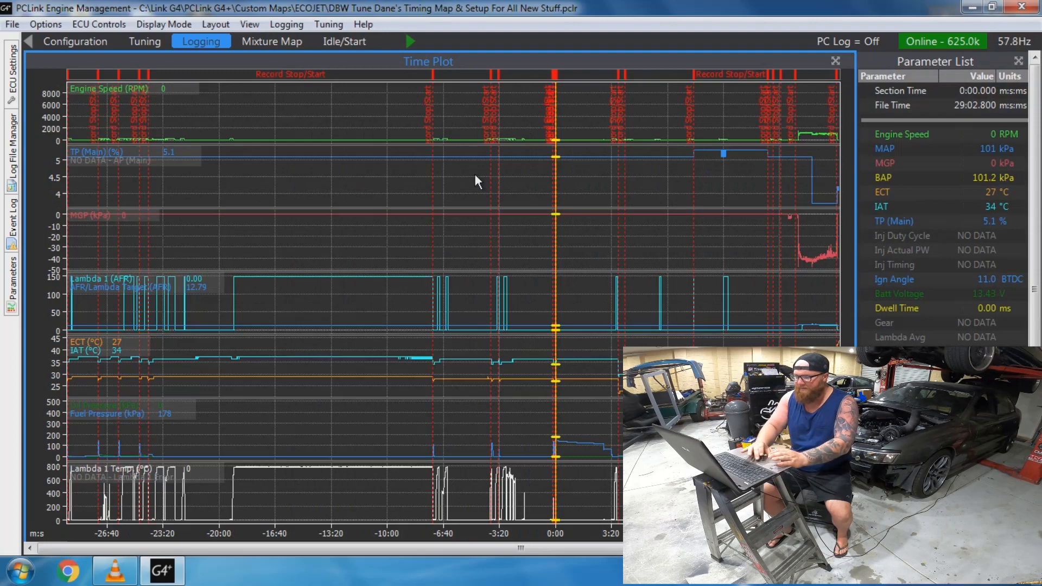
Zoom the time plot around the running section near the log's end and examine the logged values up to the throttle position drop
{"action": "left_click", "coordinate": [813, 257]}
{"action": "scroll", "coordinate": [812, 259], "scroll_direction": "up", "scroll_amount": 3}
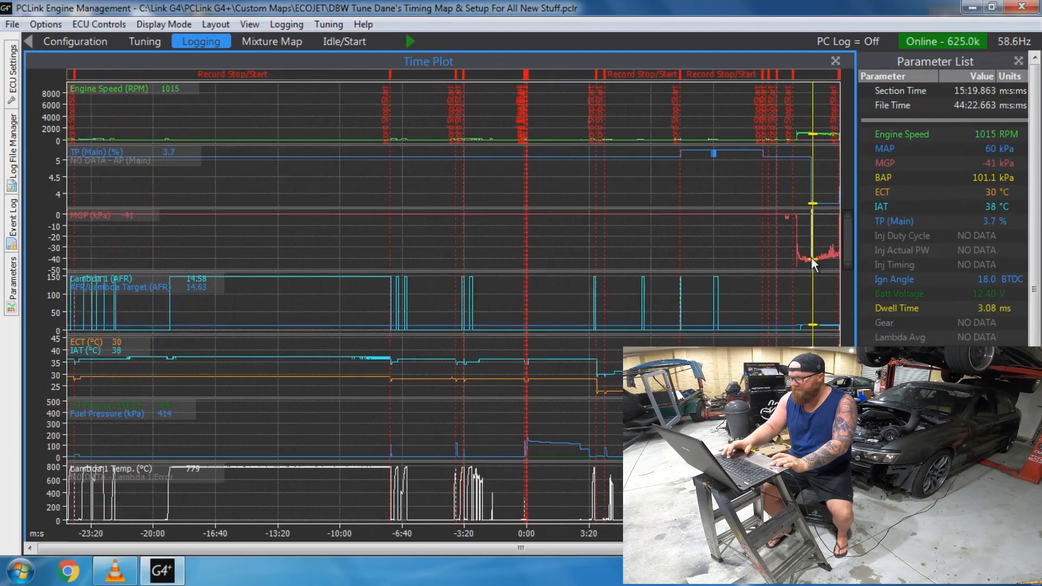
{"action": "scroll", "coordinate": [811, 256], "scroll_direction": "up", "scroll_amount": 8}
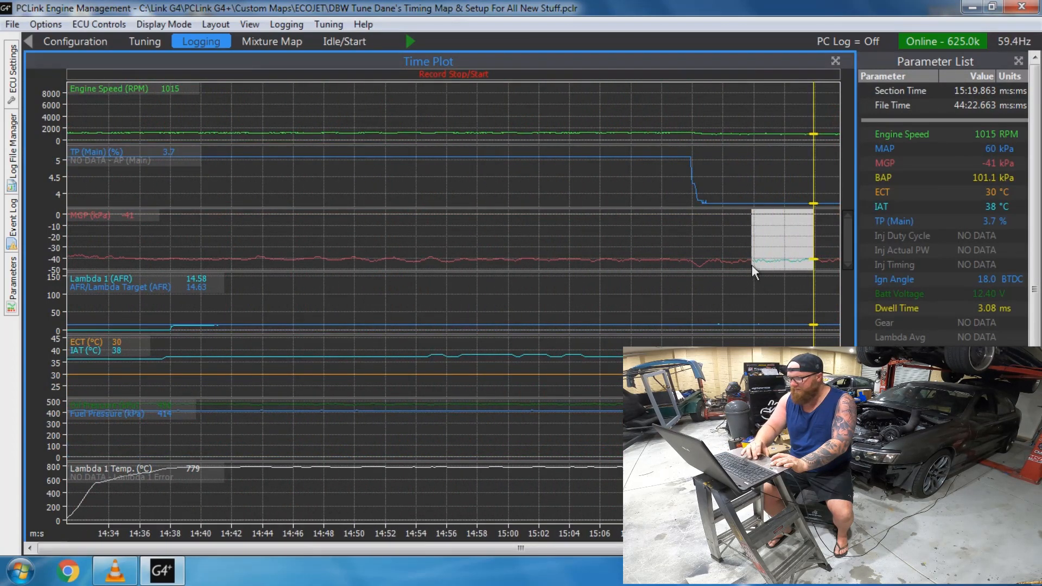
{"action": "scroll", "coordinate": [776, 272], "scroll_direction": "up", "scroll_amount": 8}
{"action": "scroll", "coordinate": [595, 367], "scroll_direction": "down", "scroll_amount": 5}
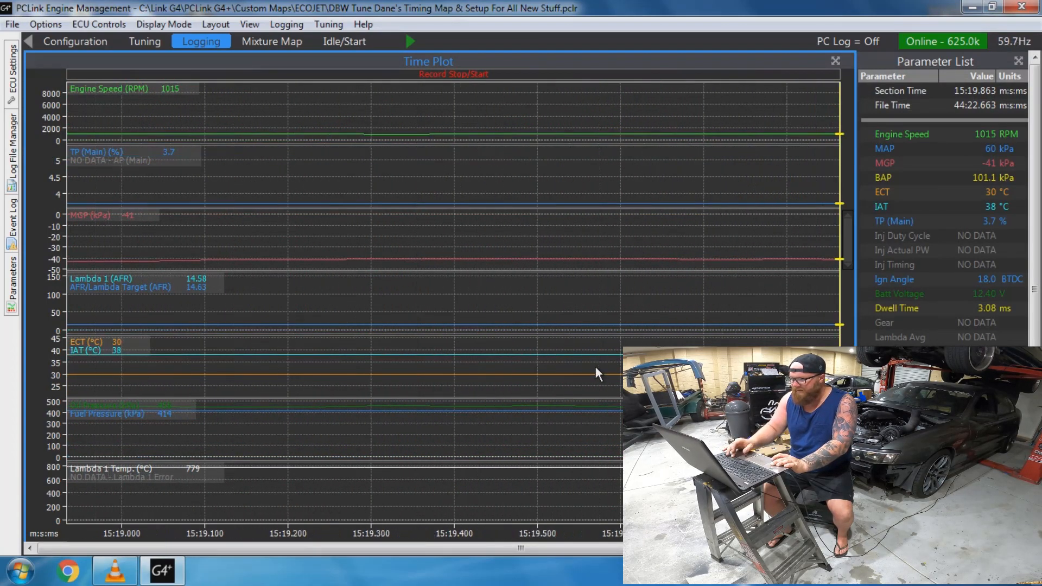
{"action": "scroll", "coordinate": [596, 367], "scroll_direction": "down", "scroll_amount": 6}
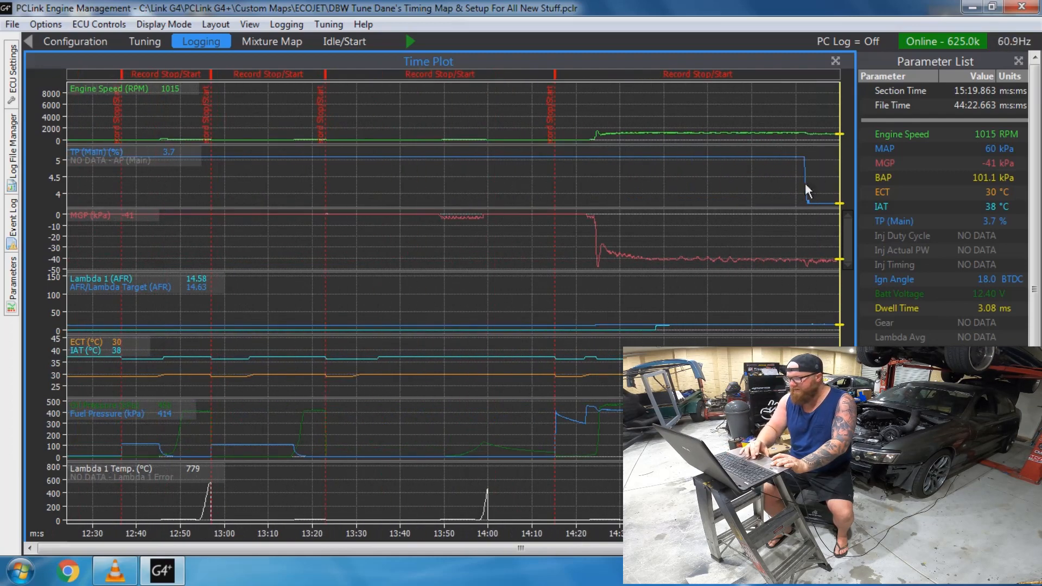
{"action": "left_click", "coordinate": [828, 161]}
{"action": "left_click_drag", "start_coordinate": [829, 161], "coordinate": [725, 204]}
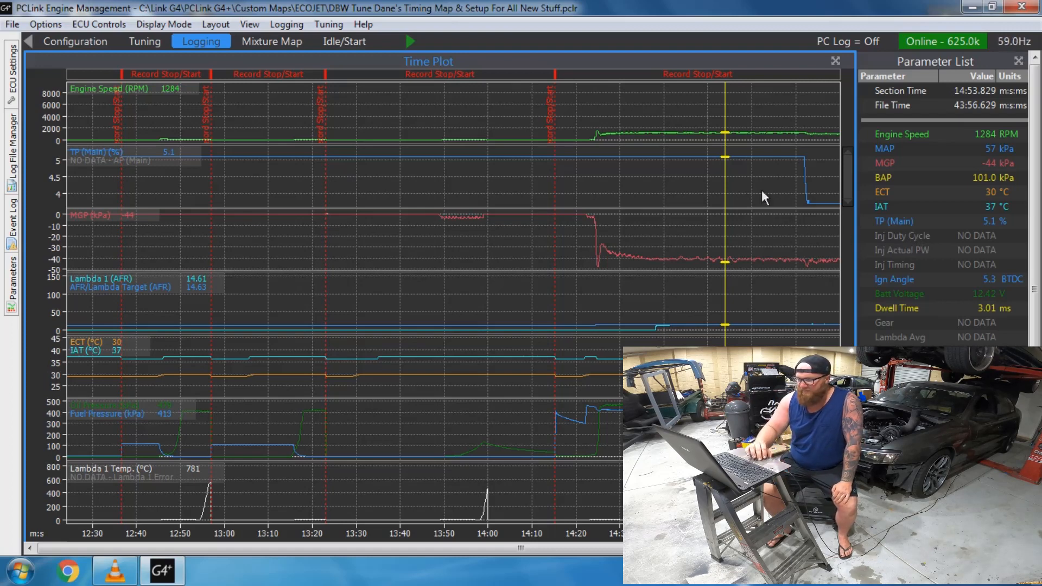
{"action": "left_click_drag", "start_coordinate": [682, 144], "coordinate": [731, 193]}
{"action": "left_click_drag", "start_coordinate": [743, 197], "coordinate": [804, 279]}
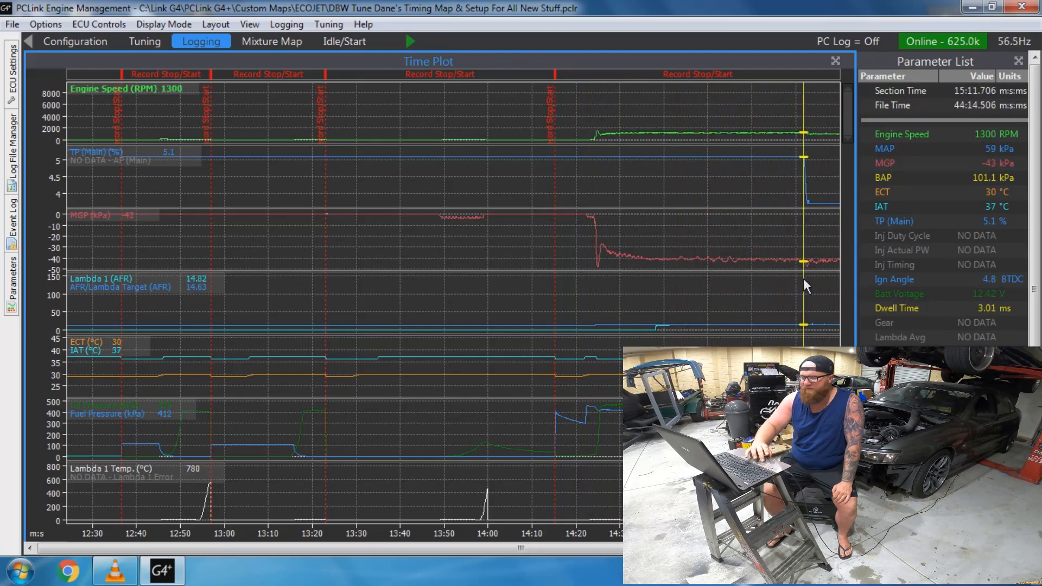
Show the Mixture Map page and update the mixture map for Fuel Table 1 from the opened log
{"action": "left_click", "coordinate": [267, 42]}
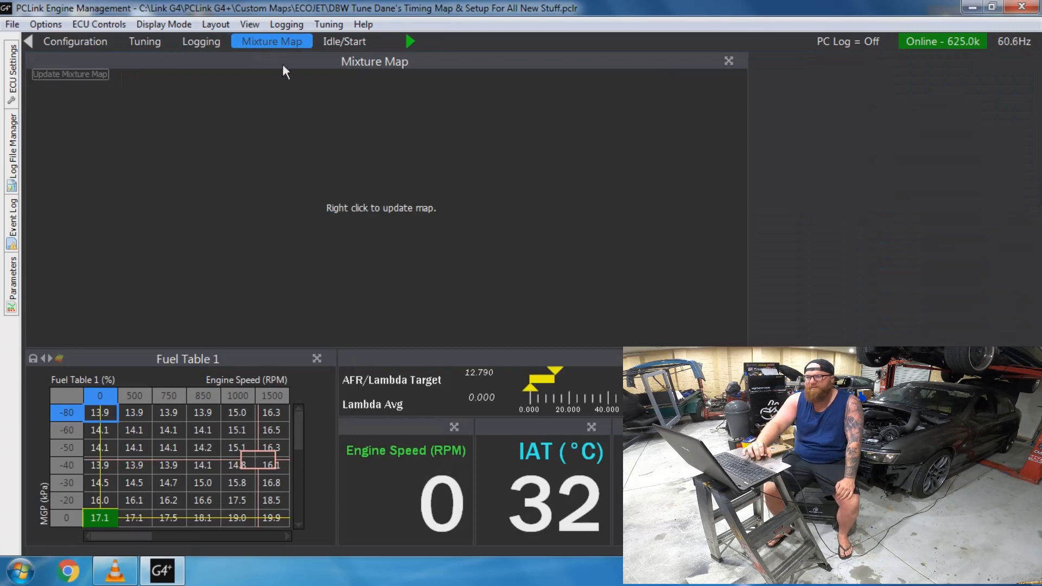
{"action": "right_click", "coordinate": [389, 202]}
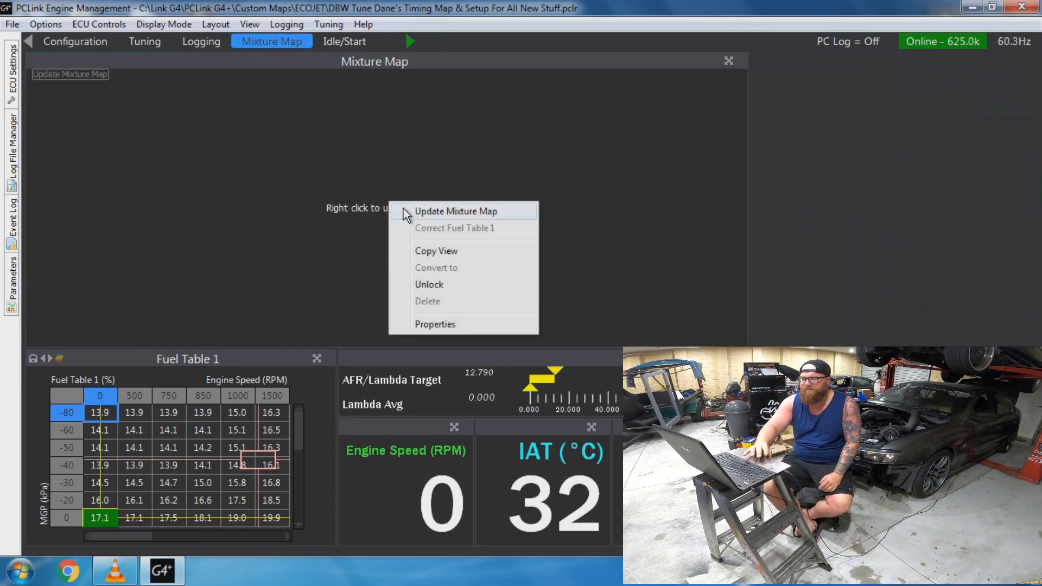
{"action": "left_click", "coordinate": [403, 209]}
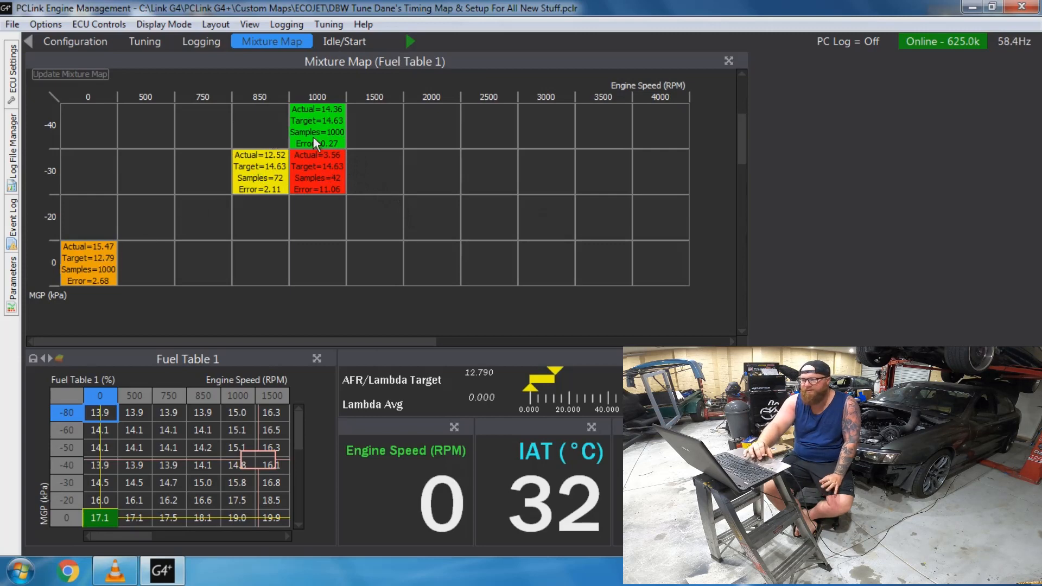
In the Idle Base Position Table on the Idle/Start page, set the 10 and 20 °C ECT cells to 3.5 % and save the file
{"action": "left_click", "coordinate": [353, 42]}
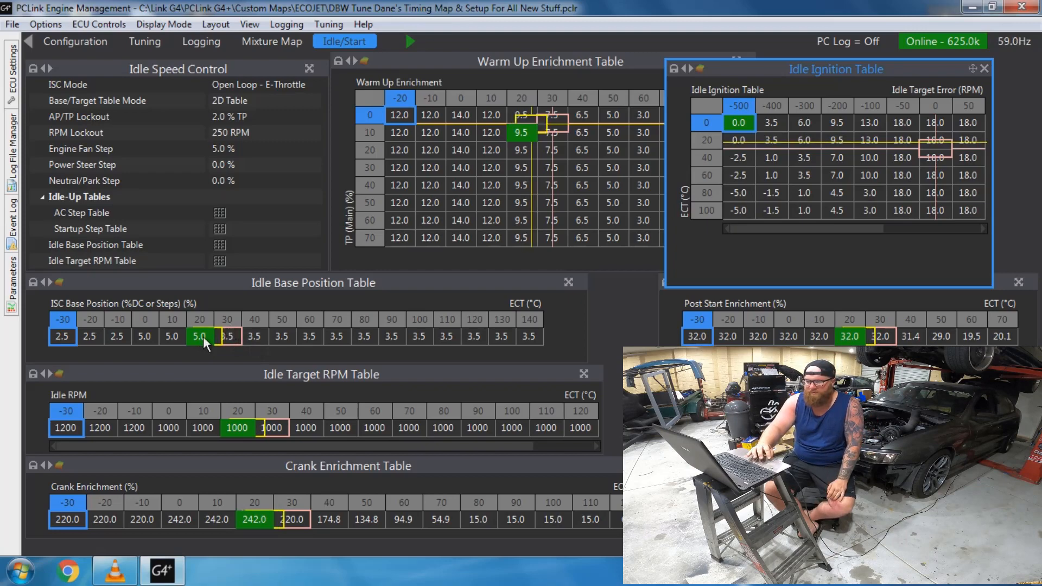
{"action": "left_click_drag", "start_coordinate": [203, 338], "coordinate": [170, 338]}
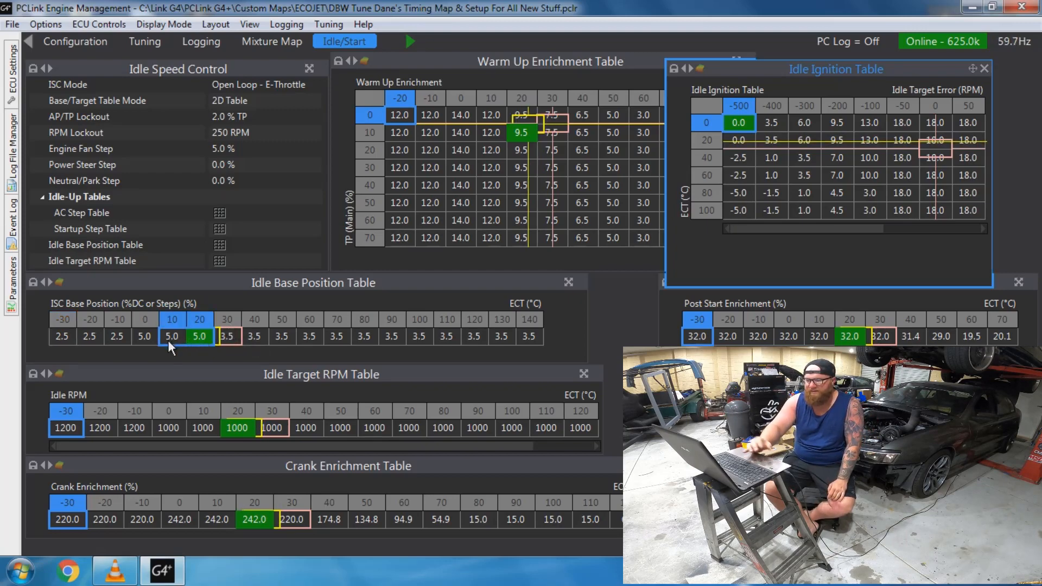
{"action": "type", "text": "=3.5"}
{"action": "key", "text": "Return"}
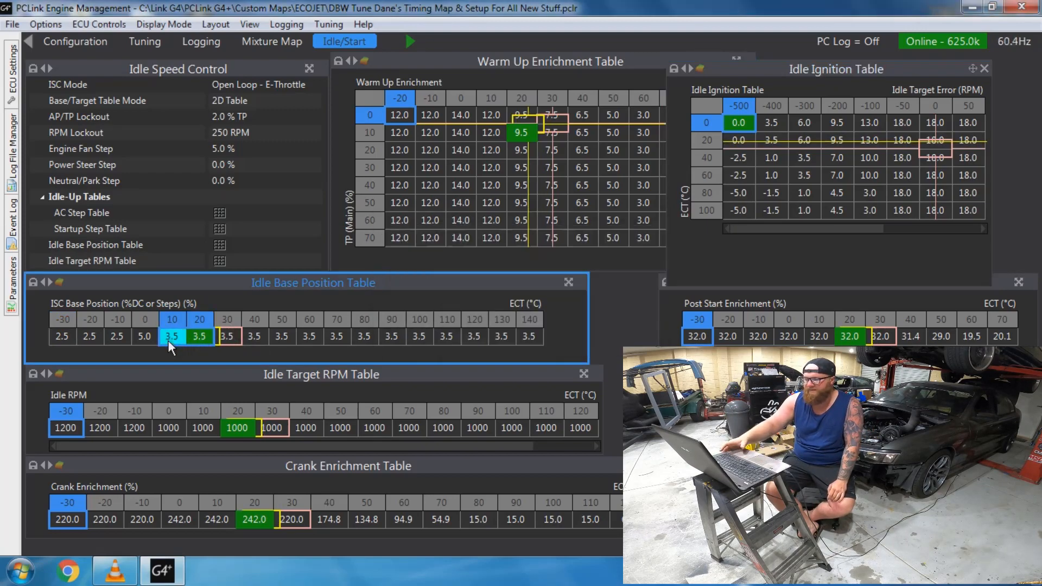
{"action": "key", "text": "ctrl+s"}
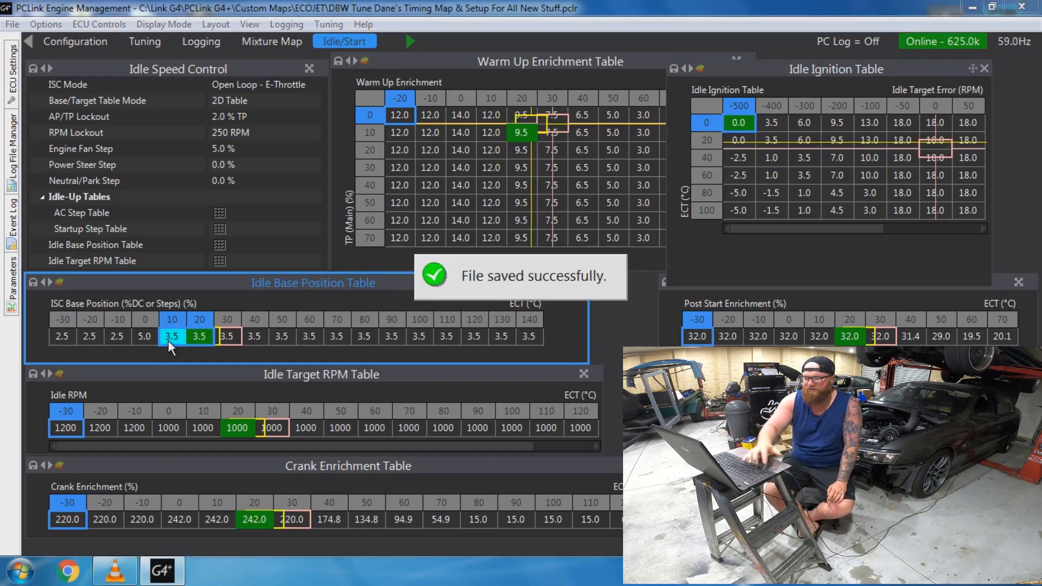
{"action": "key", "text": "ctrl+f"}
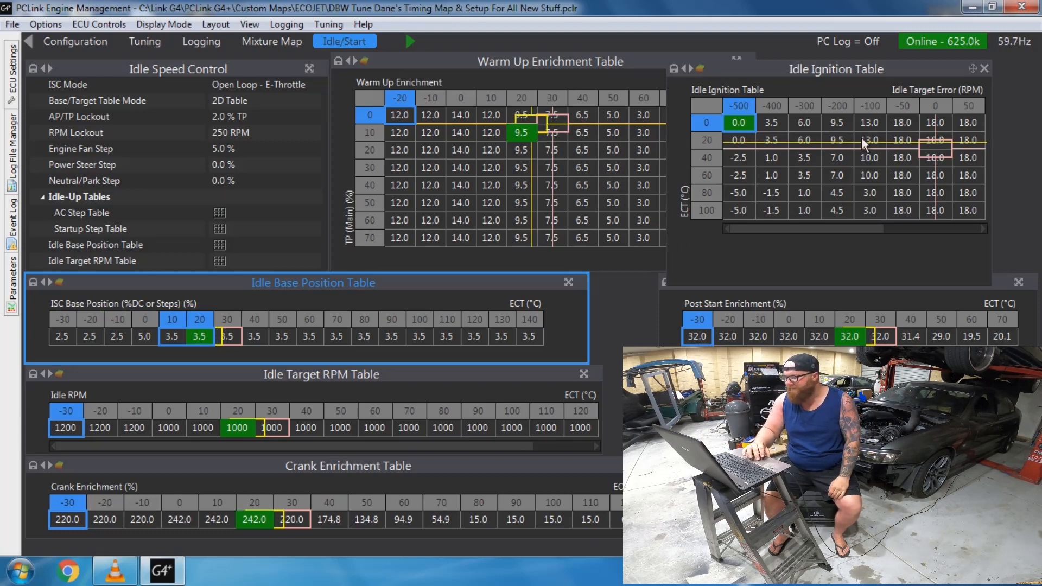
Move the Idle Ignition Table clear of the Warm Up Enrichment Table and examine its timing across the idle target error range
{"action": "left_click_drag", "start_coordinate": [893, 70], "coordinate": [982, 59]}
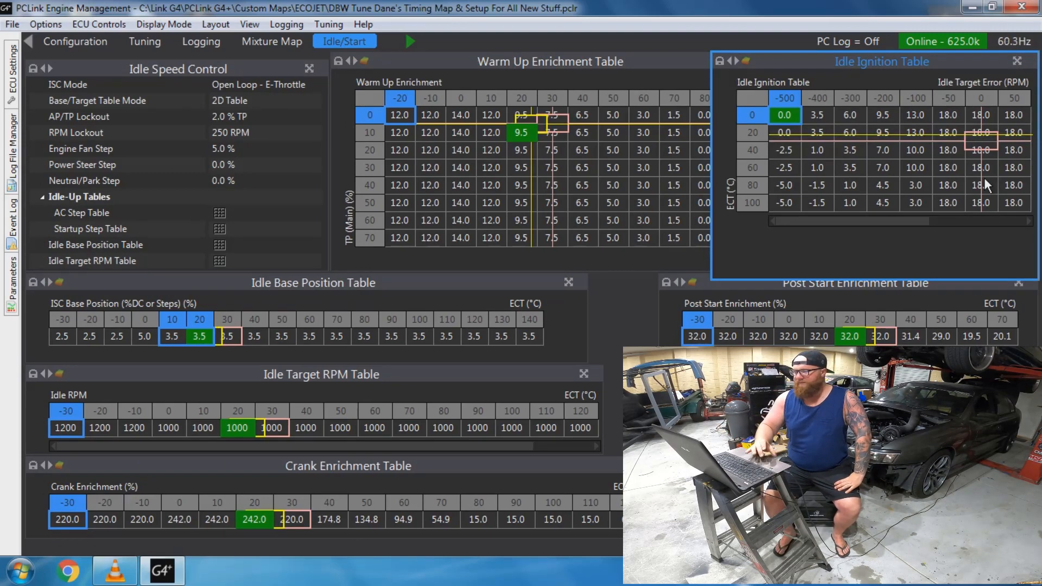
{"action": "left_click_drag", "start_coordinate": [897, 222], "coordinate": [939, 228]}
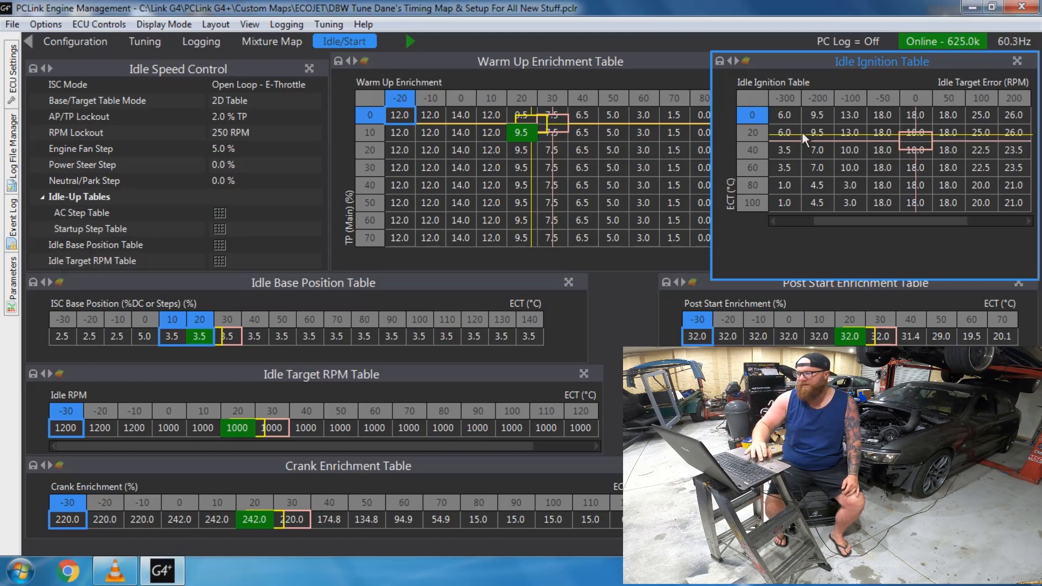
{"action": "left_click_drag", "start_coordinate": [895, 217], "coordinate": [954, 220]}
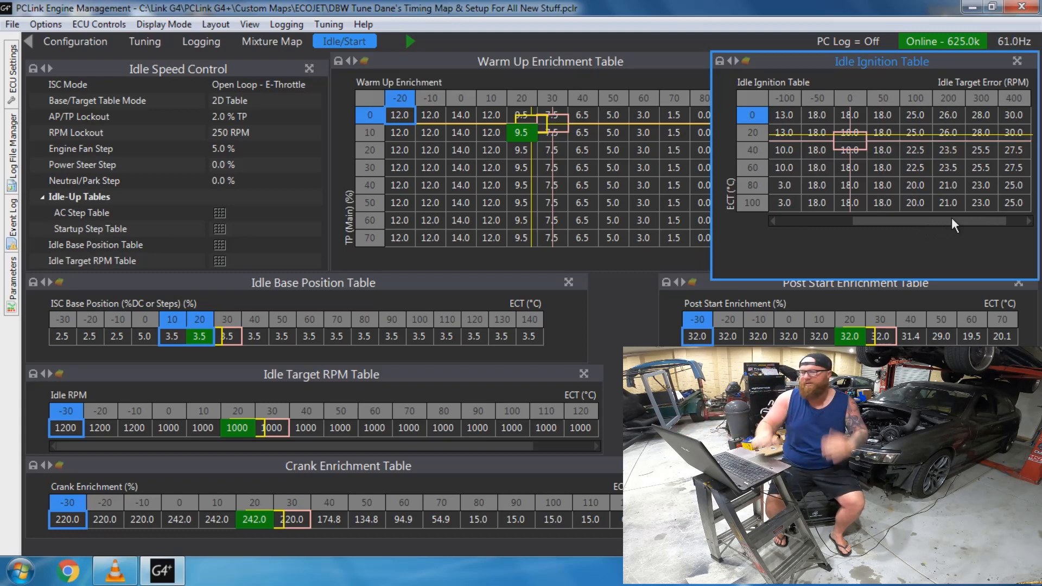
{"action": "left_click_drag", "start_coordinate": [949, 219], "coordinate": [901, 223]}
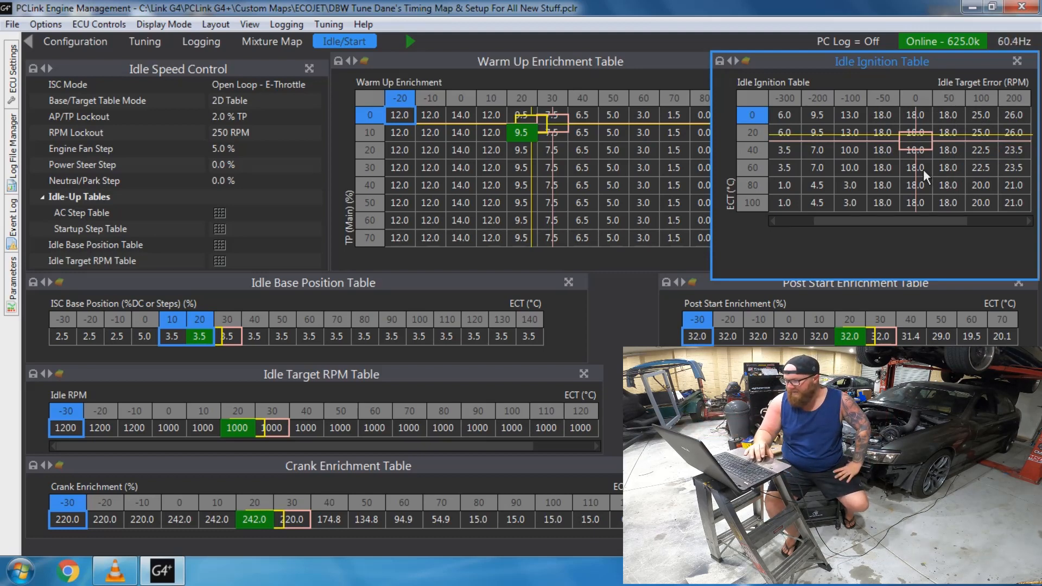
Open the help topic for the Post Start Enrichment Table, read down to the Start/Warmup Enrichment graph, and close the help
{"action": "left_click", "coordinate": [711, 290]}
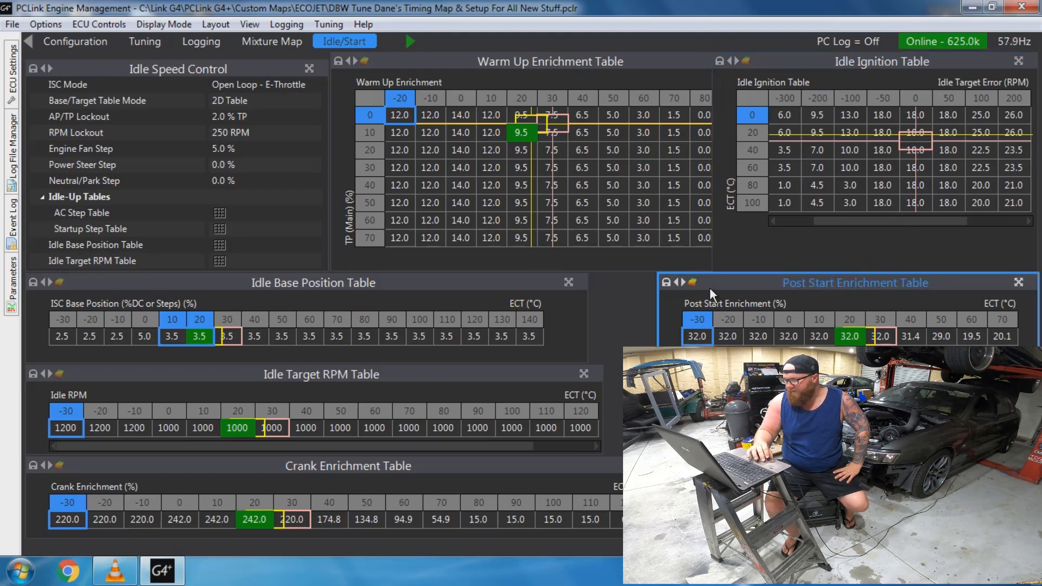
{"action": "right_click", "coordinate": [810, 284]}
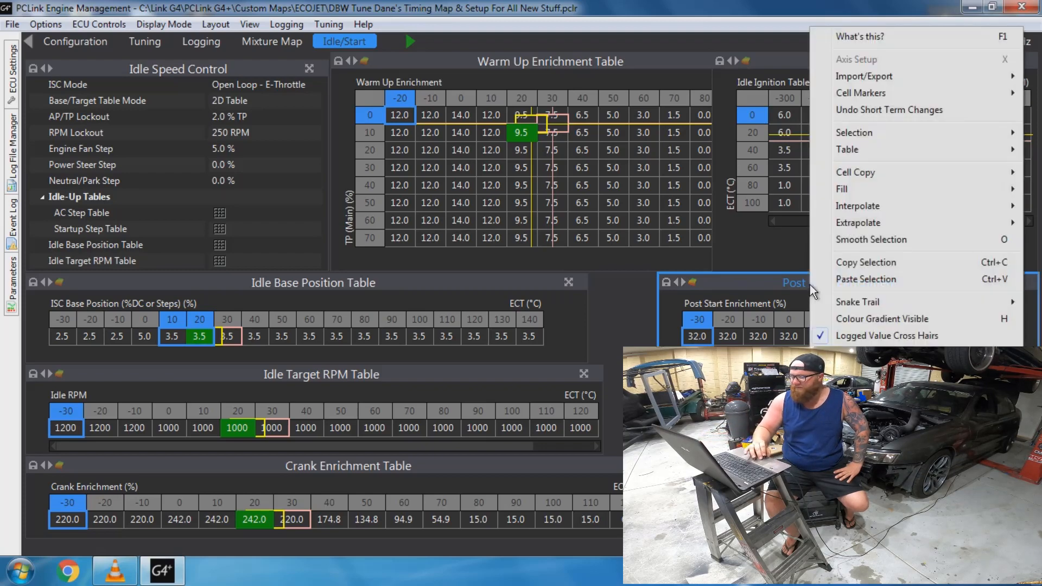
{"action": "left_click", "coordinate": [866, 36]}
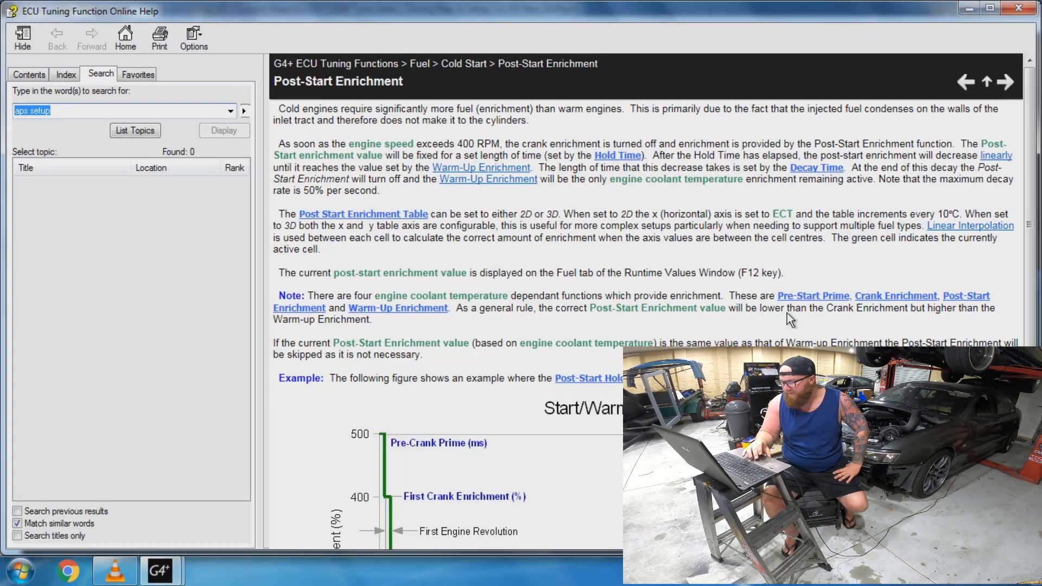
{"action": "left_click_drag", "start_coordinate": [1030, 210], "coordinate": [1031, 362]}
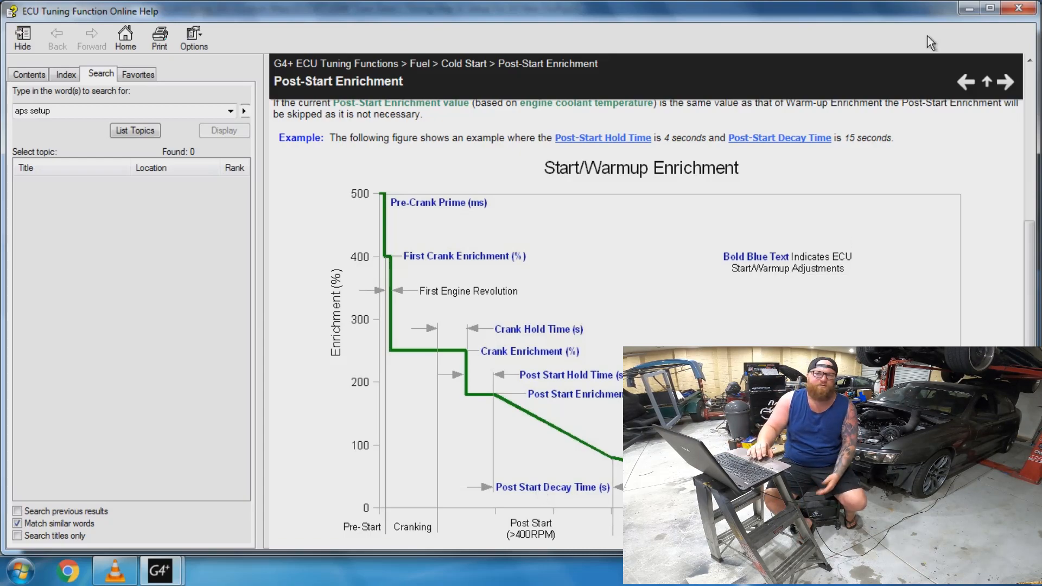
{"action": "left_click", "coordinate": [1019, 7]}
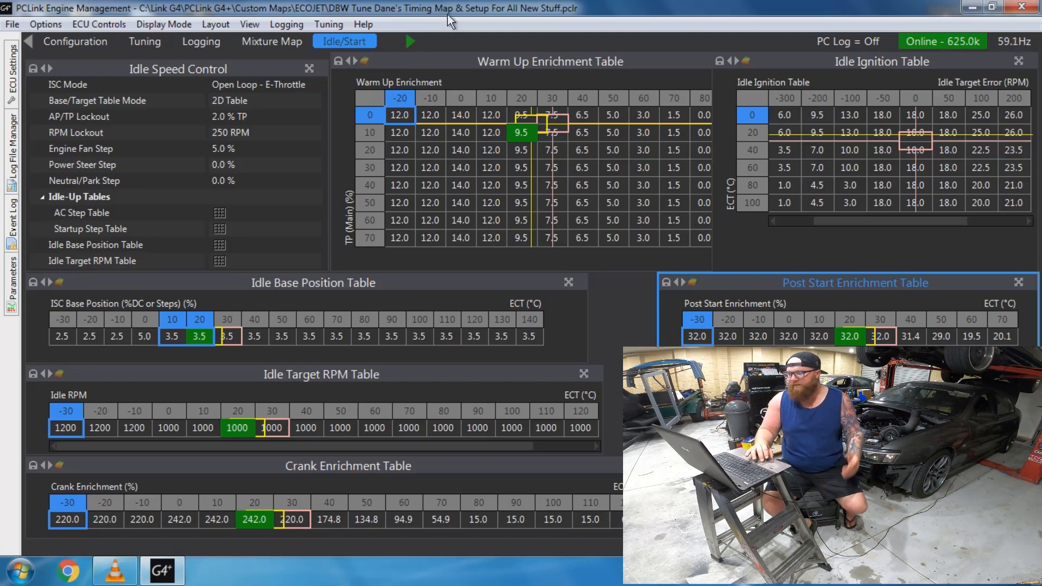
Show the Fuel Table page, and go back to the Tuning page to compare its smaller view of Fuel Table 1
{"action": "left_click", "coordinate": [410, 40]}
{"action": "left_click", "coordinate": [409, 41]}
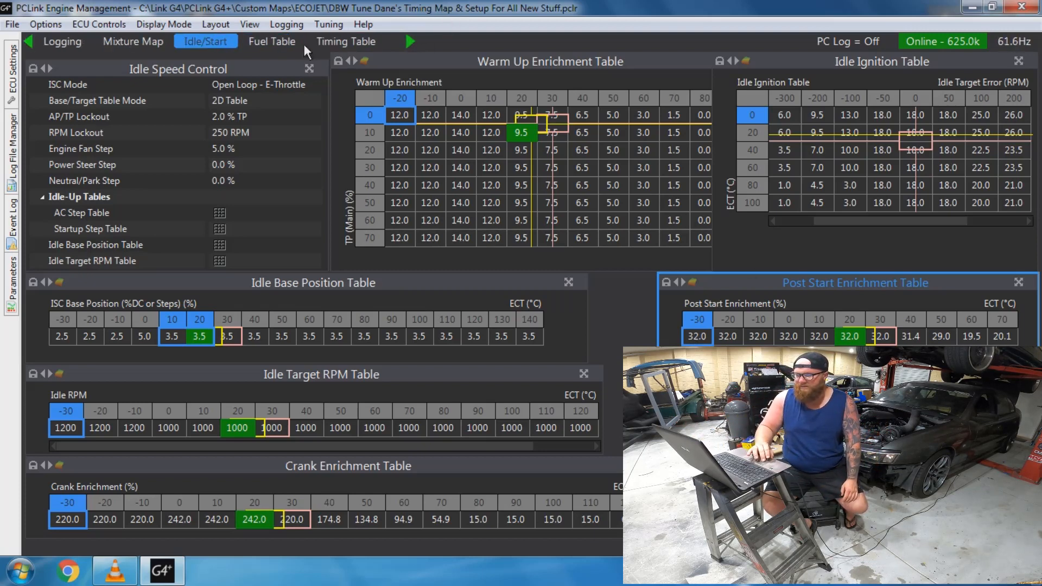
{"action": "left_click", "coordinate": [281, 40]}
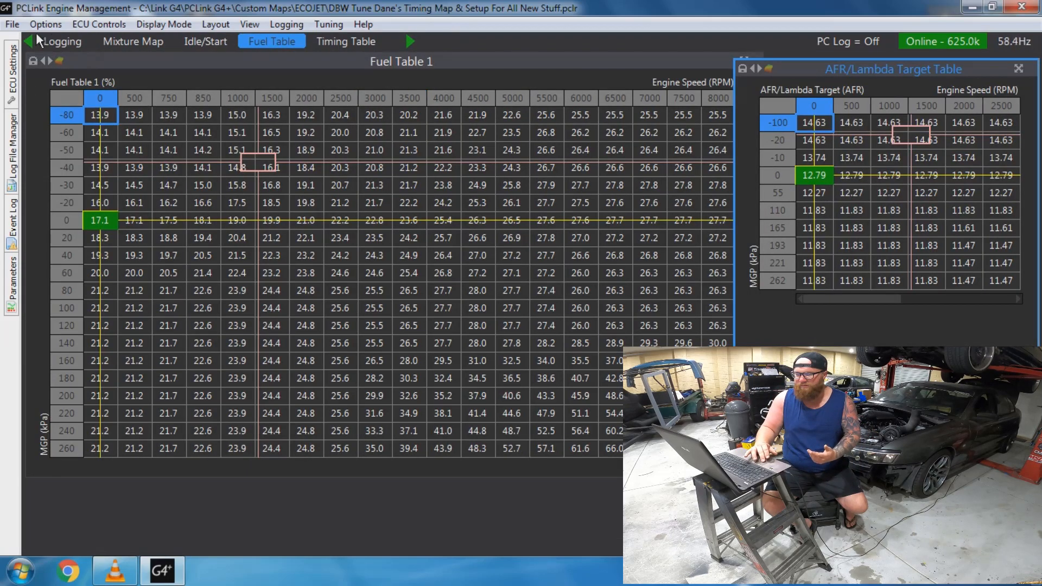
{"action": "left_click", "coordinate": [29, 41]}
{"action": "left_click", "coordinate": [29, 40]}
{"action": "left_click", "coordinate": [144, 42]}
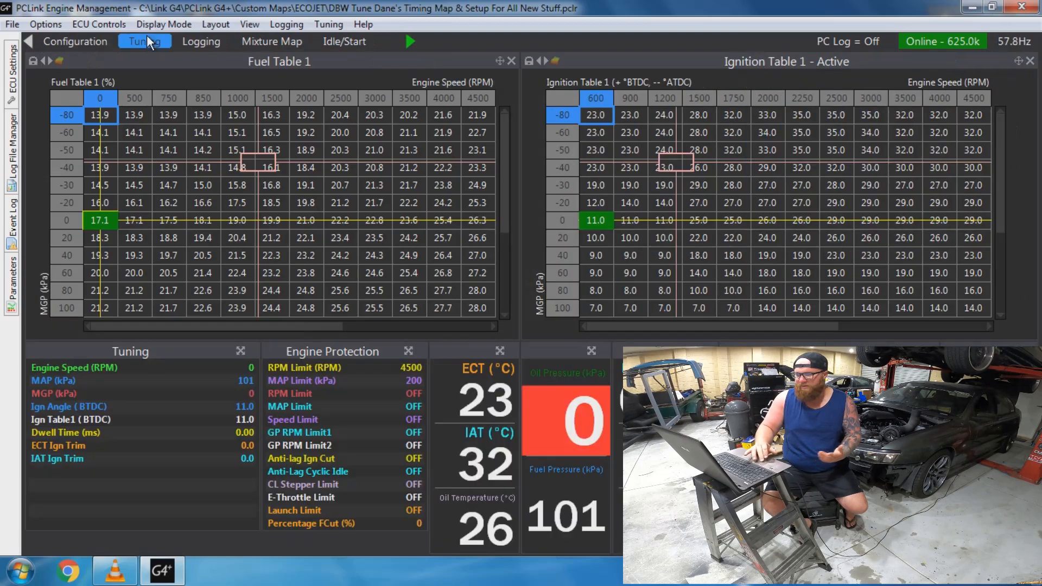
Return to the Fuel Table page and examine the AFR/Lambda Target Table across its full engine speed range
{"action": "left_click", "coordinate": [410, 41]}
{"action": "left_click", "coordinate": [410, 41]}
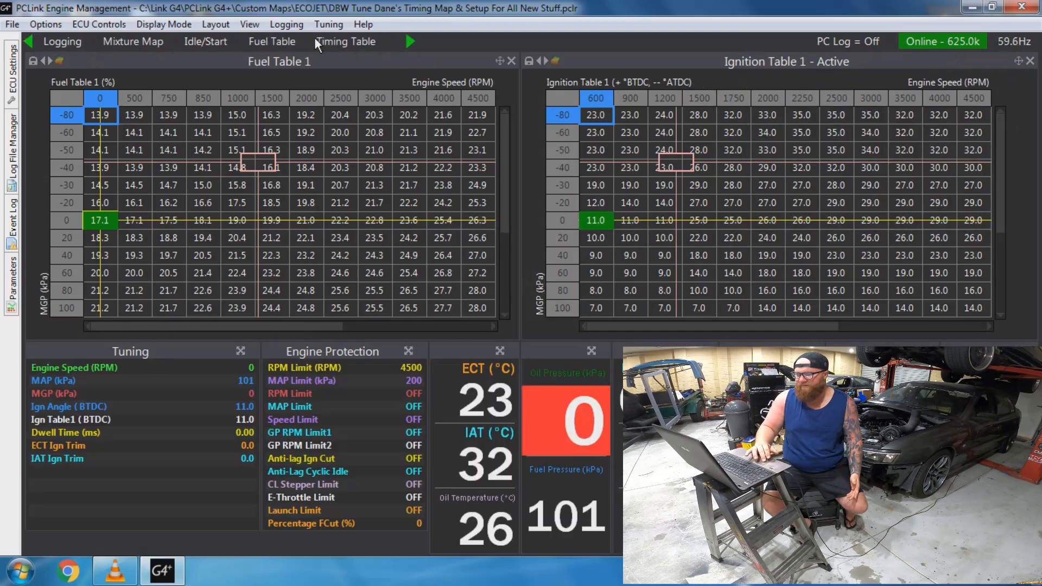
{"action": "left_click", "coordinate": [272, 41]}
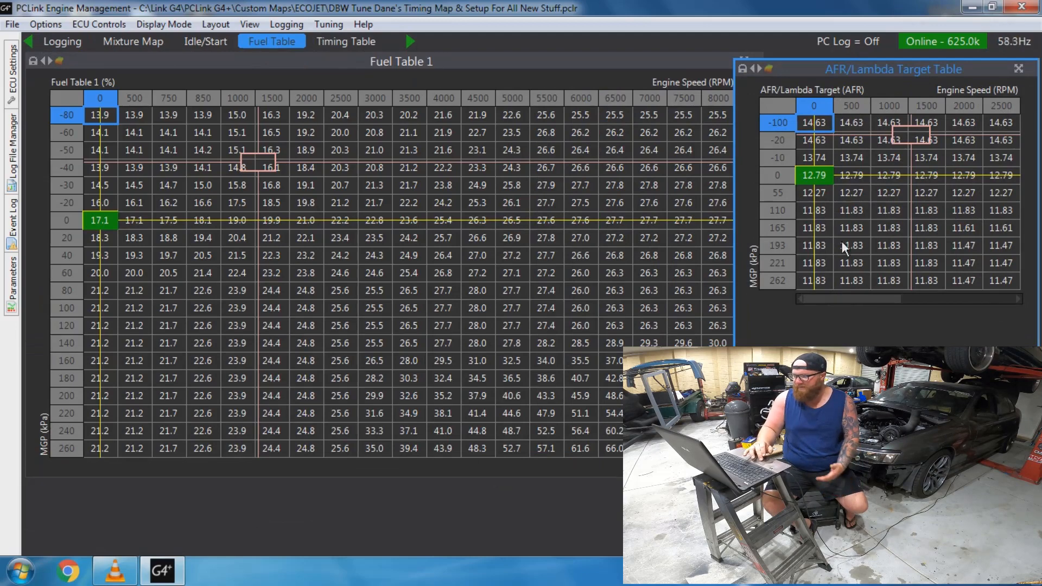
{"action": "left_click_drag", "start_coordinate": [856, 302], "coordinate": [993, 312]}
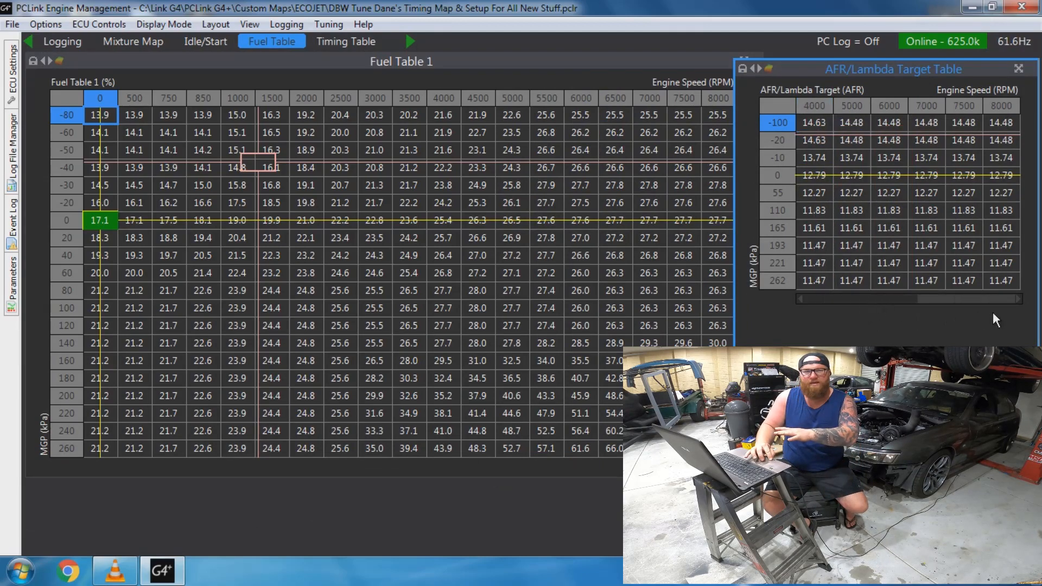
{"action": "left_click", "coordinate": [862, 302]}
{"action": "left_click_drag", "start_coordinate": [862, 301], "coordinate": [838, 300]}
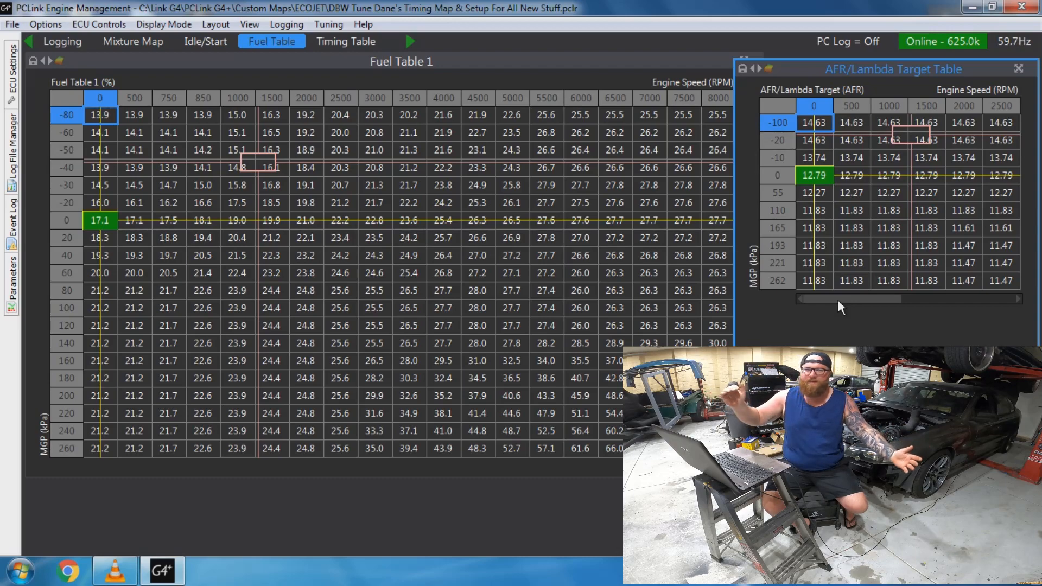
Show Ignition Table 1 on the Timing Table page, followed by the limit and launch control settings on the Limiter/2-Step page
{"action": "left_click", "coordinate": [347, 41]}
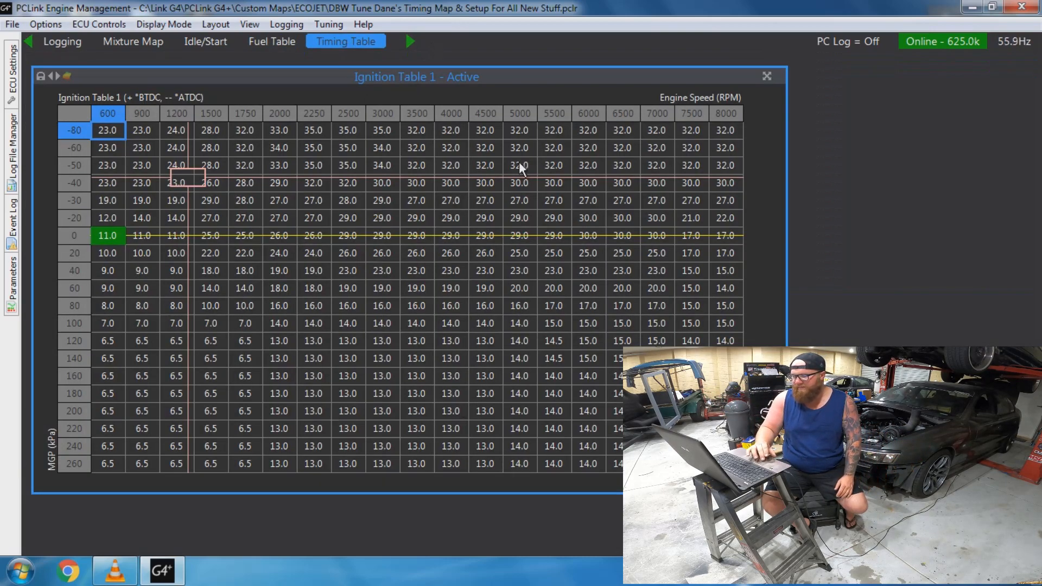
{"action": "left_click", "coordinate": [409, 36]}
{"action": "left_click", "coordinate": [408, 39]}
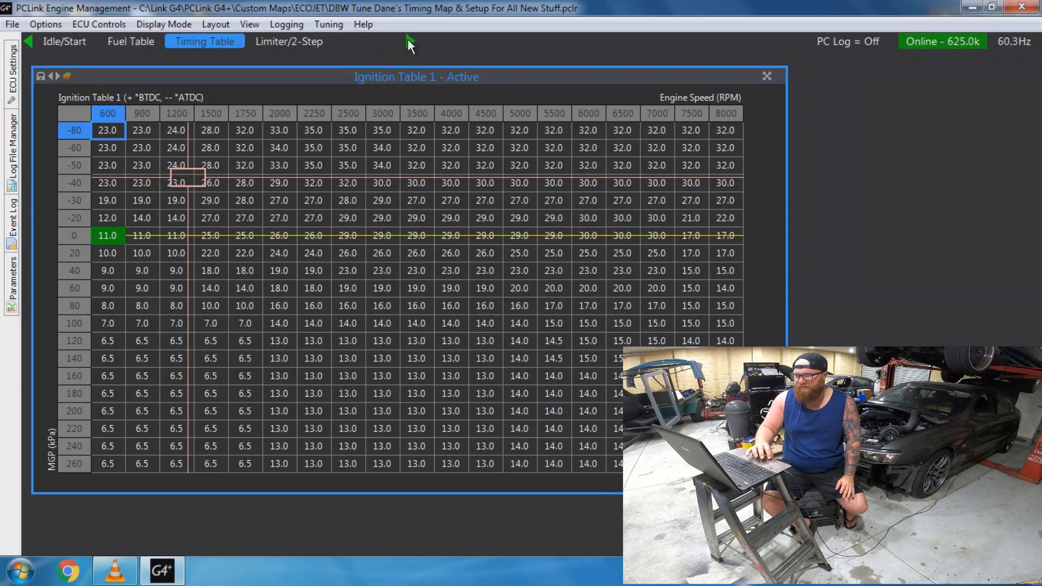
{"action": "left_click", "coordinate": [408, 39]}
{"action": "left_click", "coordinate": [231, 38]}
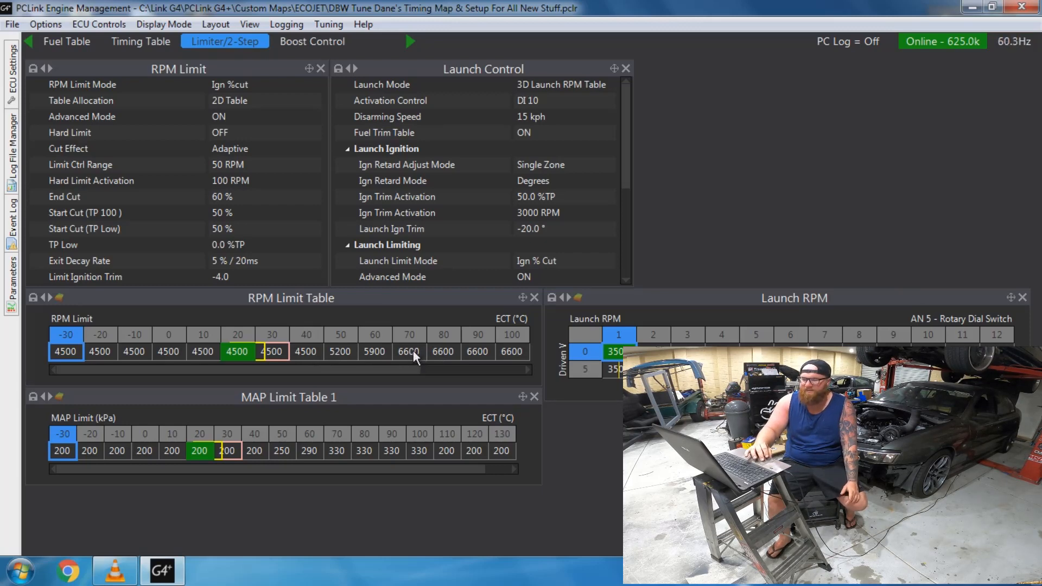
Examine the RPM Limit Table and MAP Limit Table 1 up to the 140 °C ECT columns
{"action": "left_click_drag", "start_coordinate": [400, 369], "coordinate": [521, 367]}
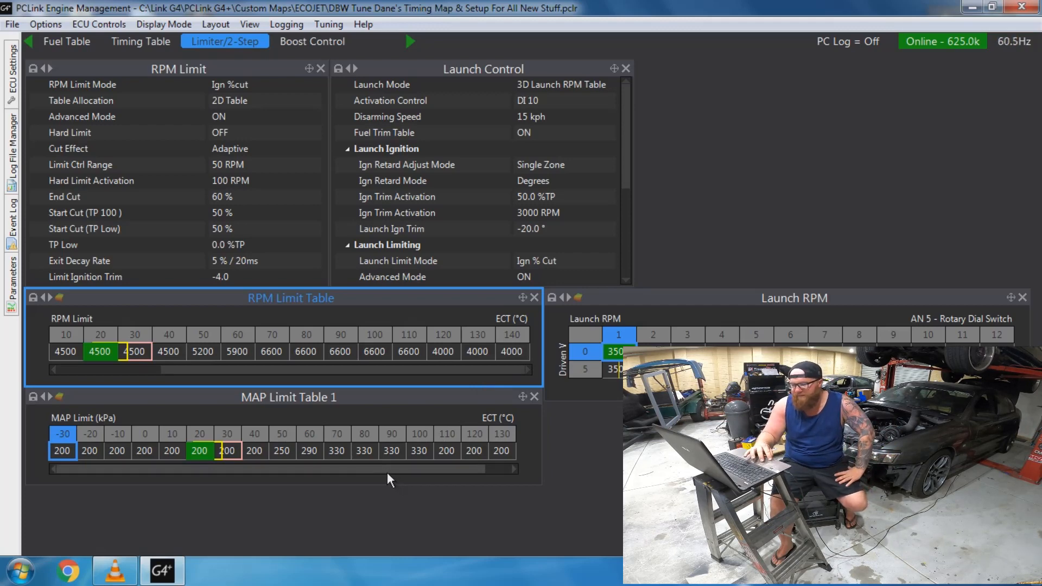
{"action": "left_click_drag", "start_coordinate": [387, 472], "coordinate": [418, 474]}
{"action": "left_click", "coordinate": [424, 475]}
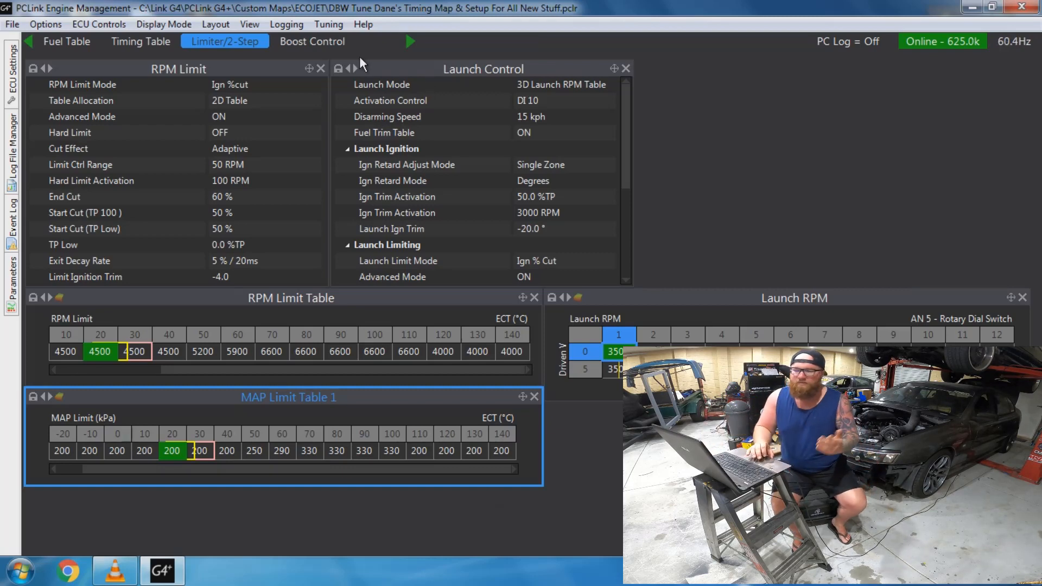
Show the Boost Control page with its wastegate tables, and the Driving page with its AFR gauges
{"action": "left_click", "coordinate": [298, 40]}
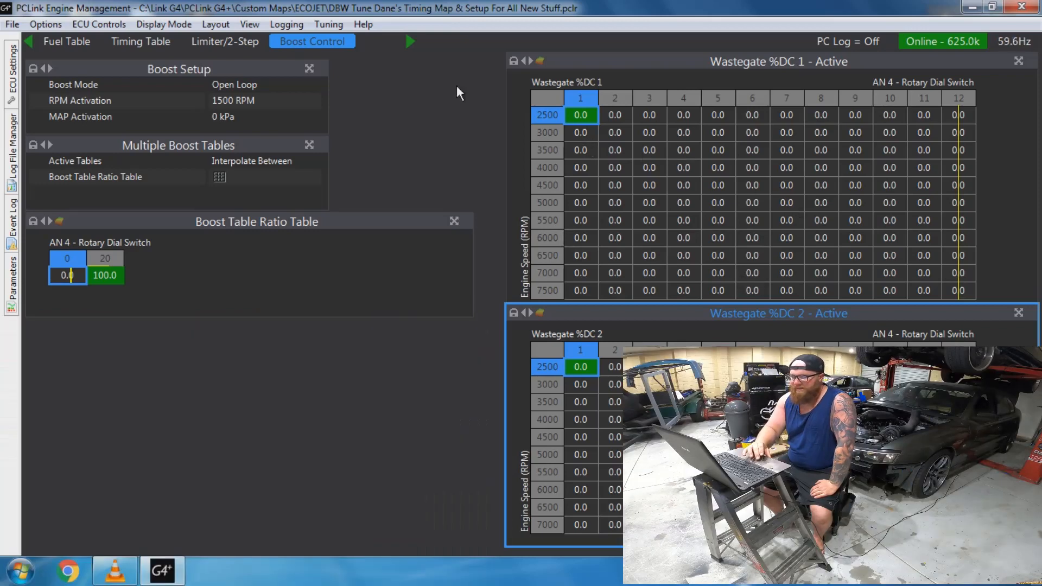
{"action": "left_click", "coordinate": [410, 41]}
{"action": "left_click", "coordinate": [409, 41]}
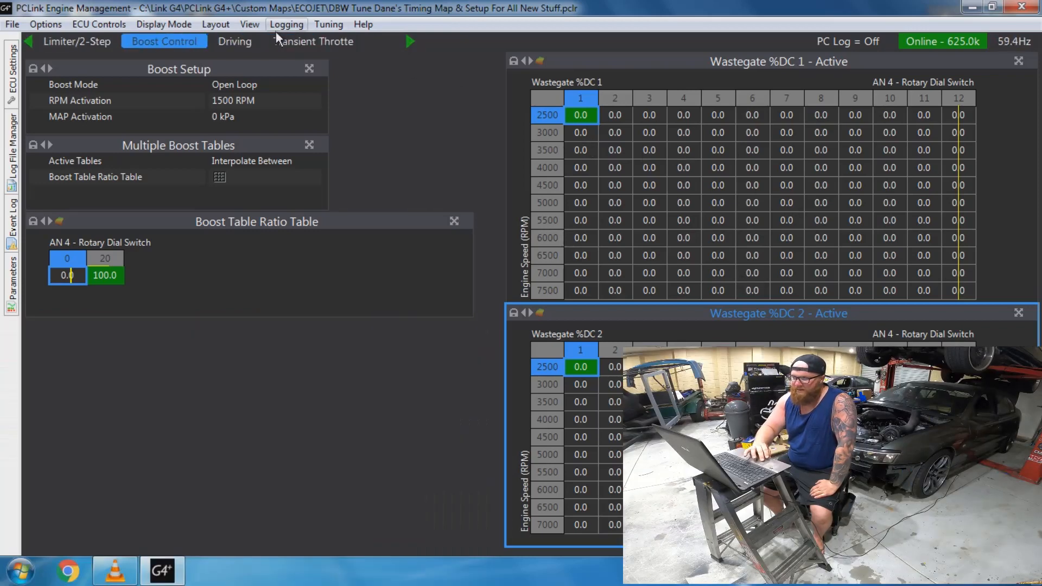
{"action": "left_click", "coordinate": [237, 41]}
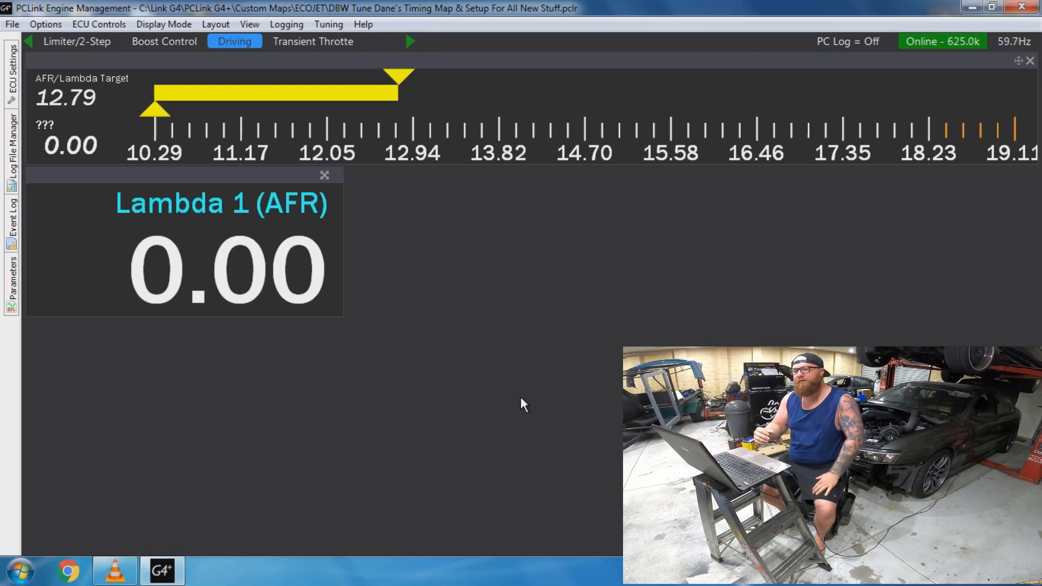
Show the acceleration correction tables on the Transient Throttle page and the fuel cut settings on the Overrun page
{"action": "left_click", "coordinate": [303, 40]}
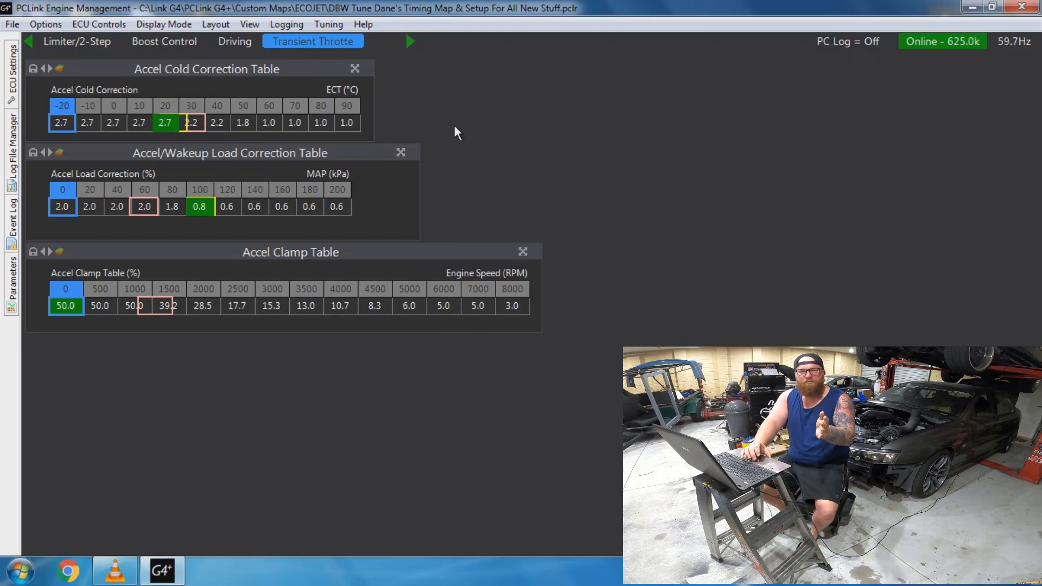
{"action": "left_click", "coordinate": [410, 41]}
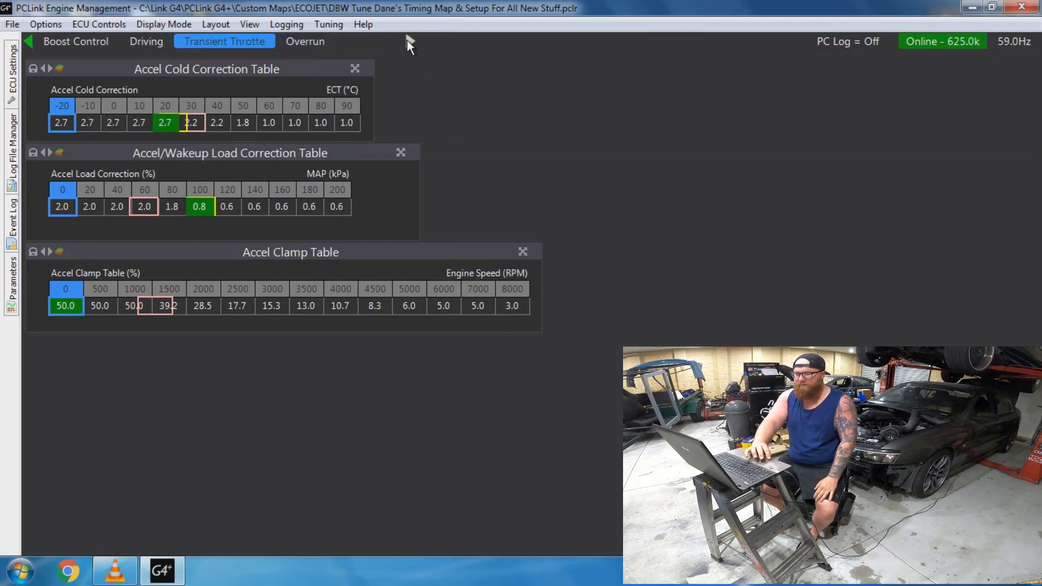
{"action": "left_click", "coordinate": [306, 41]}
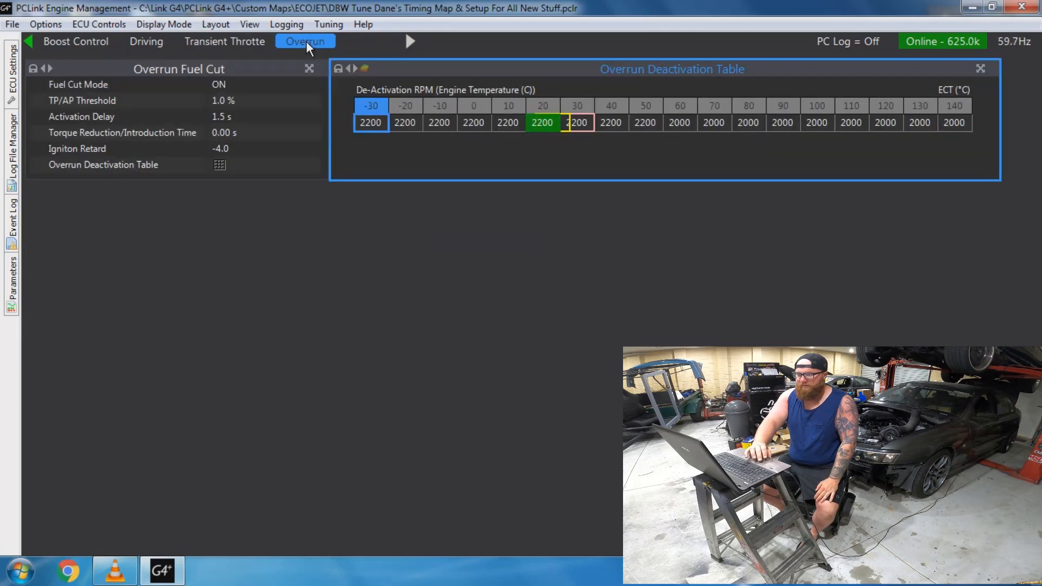